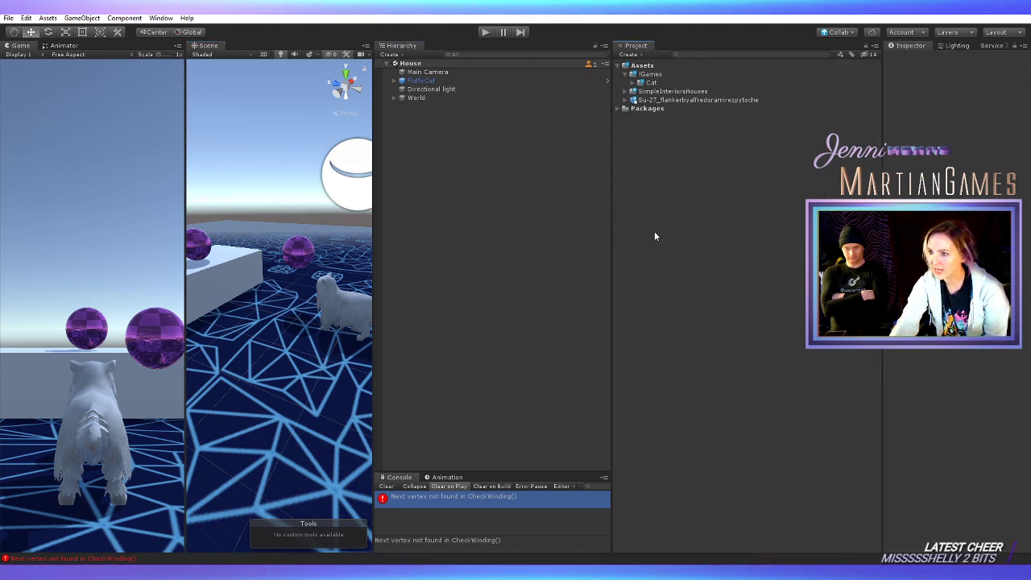
Enlarge the Scene and Game views by narrowing the Project and Hierarchy panels
{"action": "left_click_drag", "start_coordinate": [611, 227], "coordinate": [757, 232]}
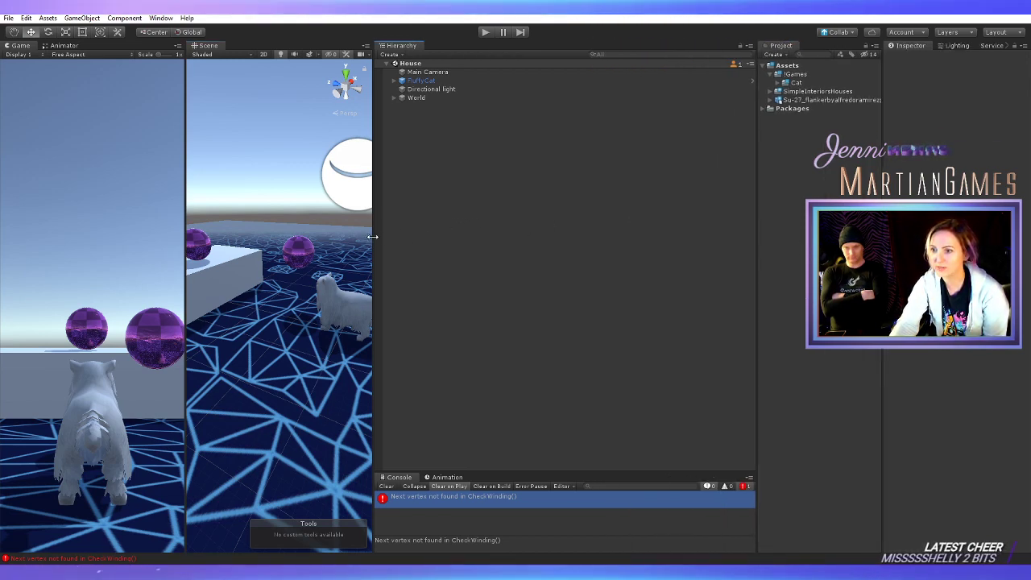
{"action": "left_click_drag", "start_coordinate": [372, 236], "coordinate": [647, 239]}
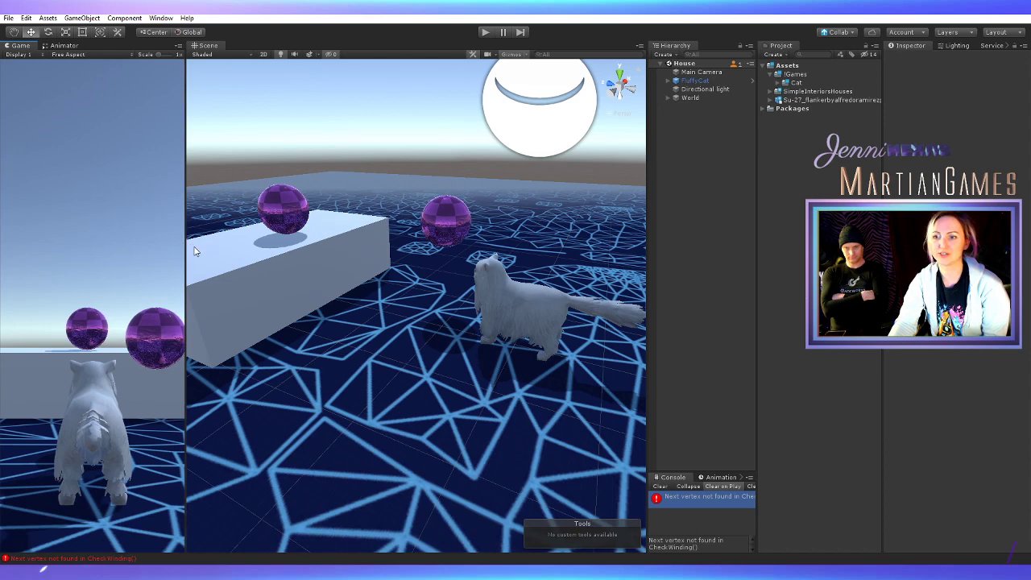
{"action": "left_click_drag", "start_coordinate": [186, 256], "coordinate": [338, 312]}
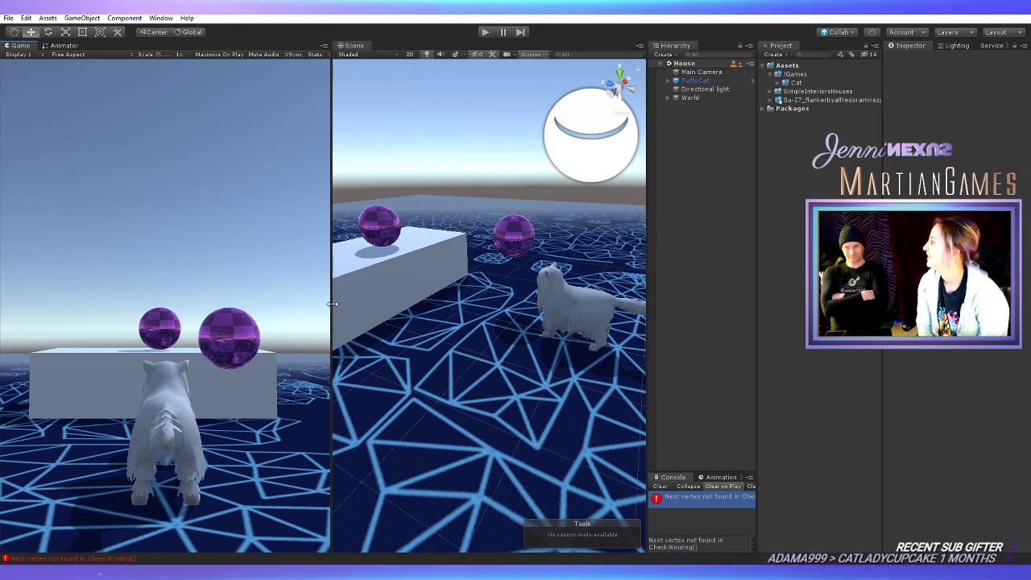
Run the House scene in play mode and make the cat jump onto the white block
{"action": "left_click", "coordinate": [486, 32]}
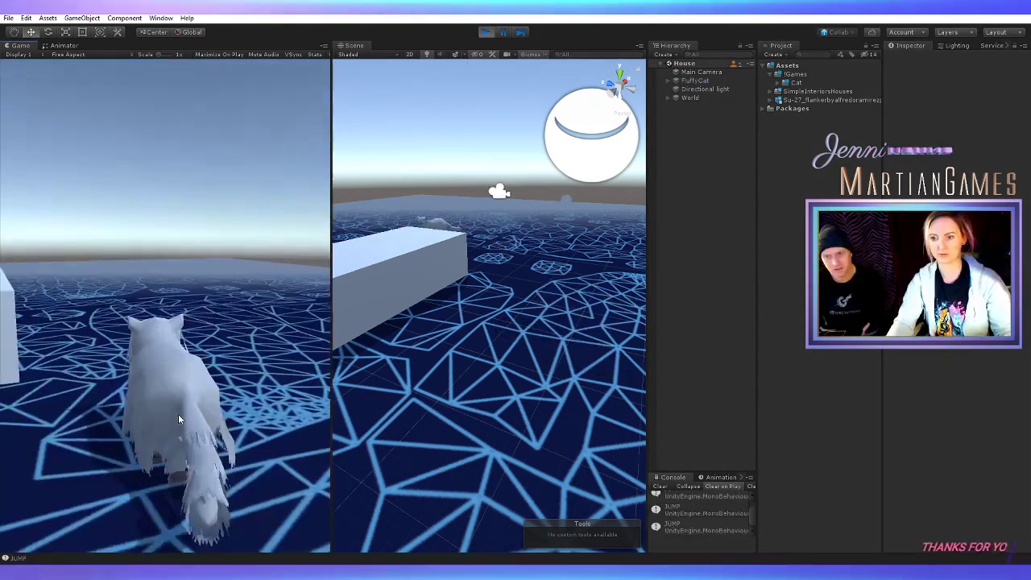
{"action": "key", "text": "a"}
{"action": "key", "text": "space"}
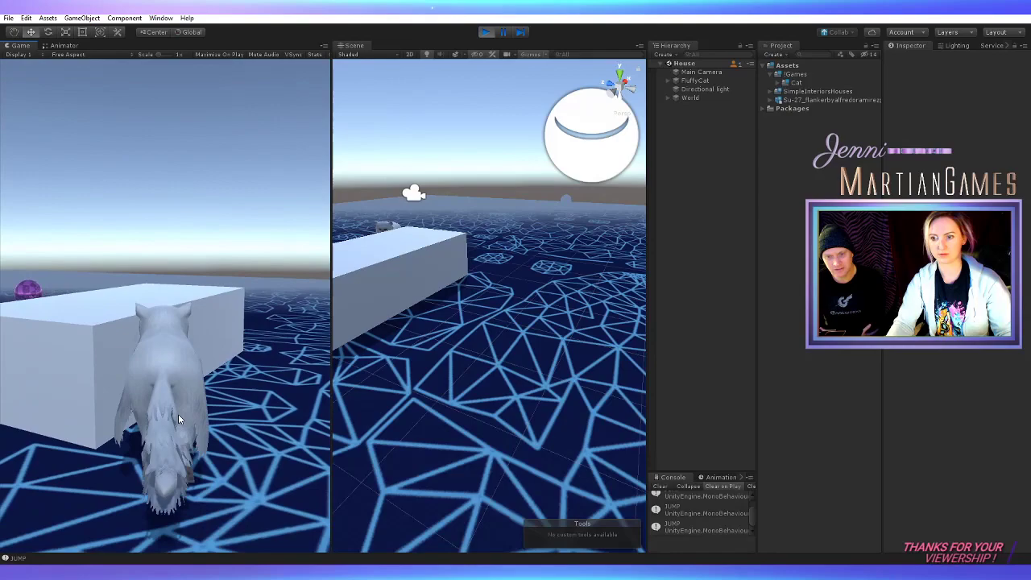
{"action": "key", "text": "a"}
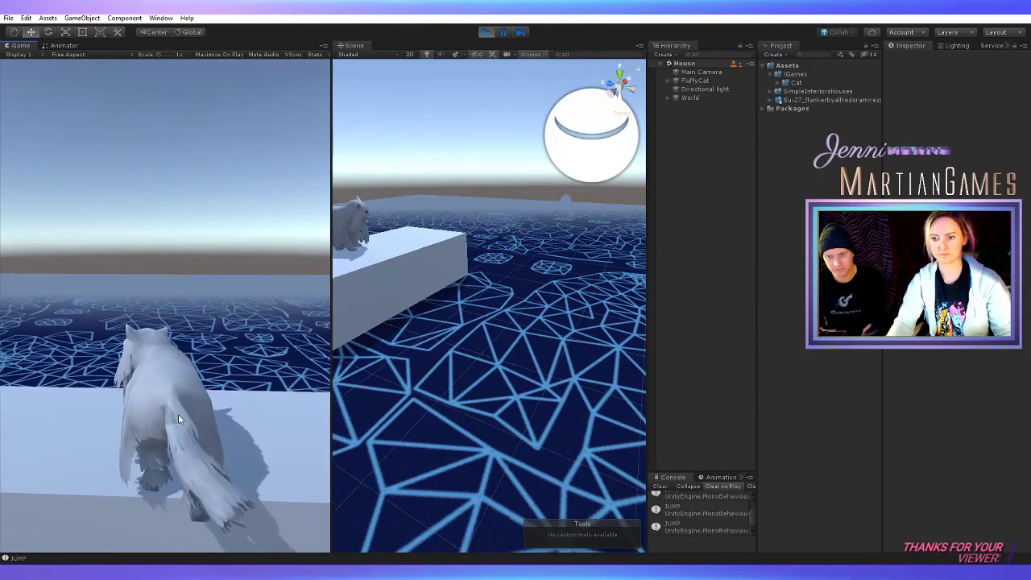
{"action": "key", "text": "space"}
{"action": "key", "text": "d"}
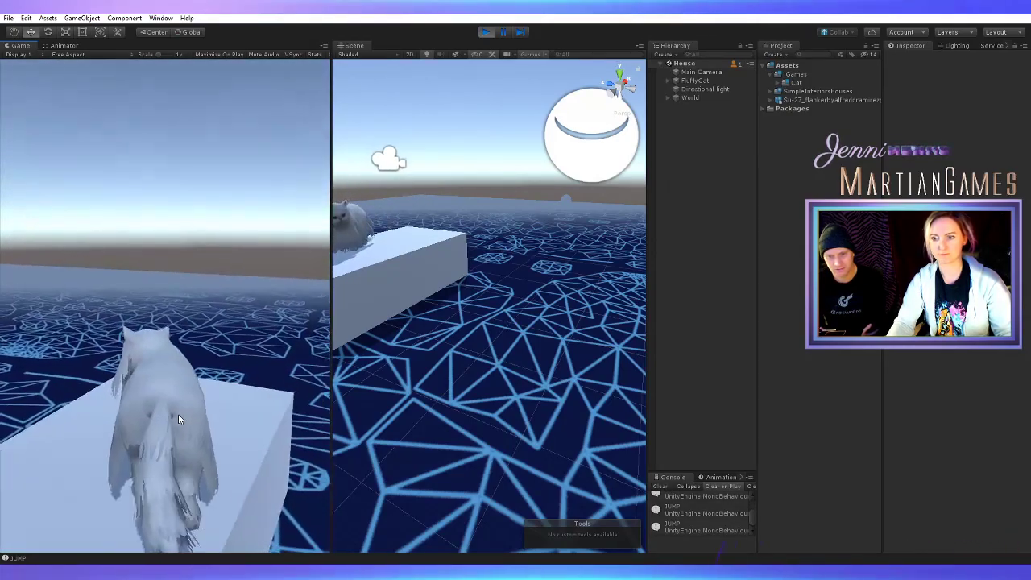
Make the cat leap off the white block and test its jump and forward movement on the floor
{"action": "key", "text": "space"}
{"action": "key", "text": "w"}
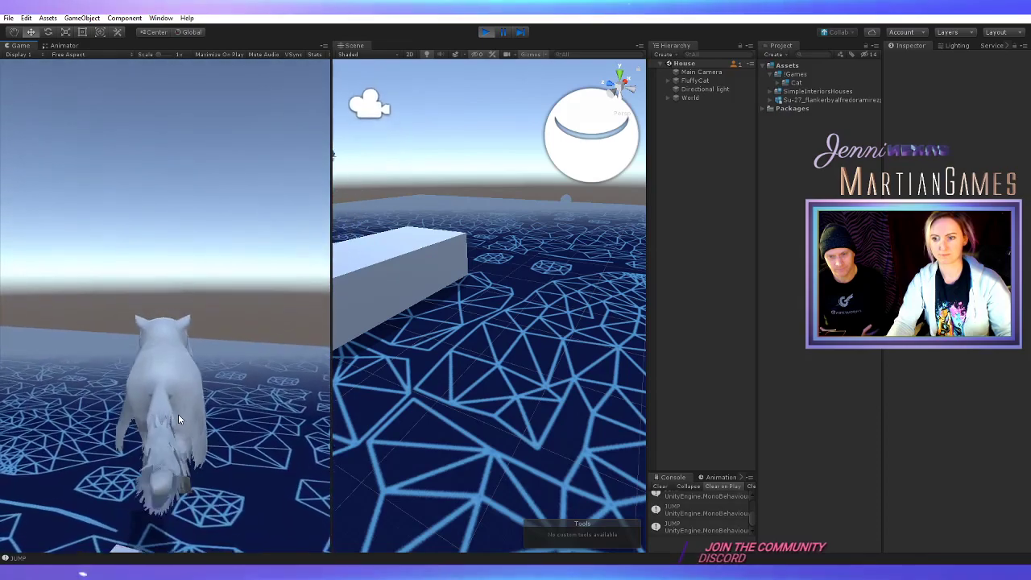
{"action": "key", "text": "w"}
{"action": "key", "text": "space"}
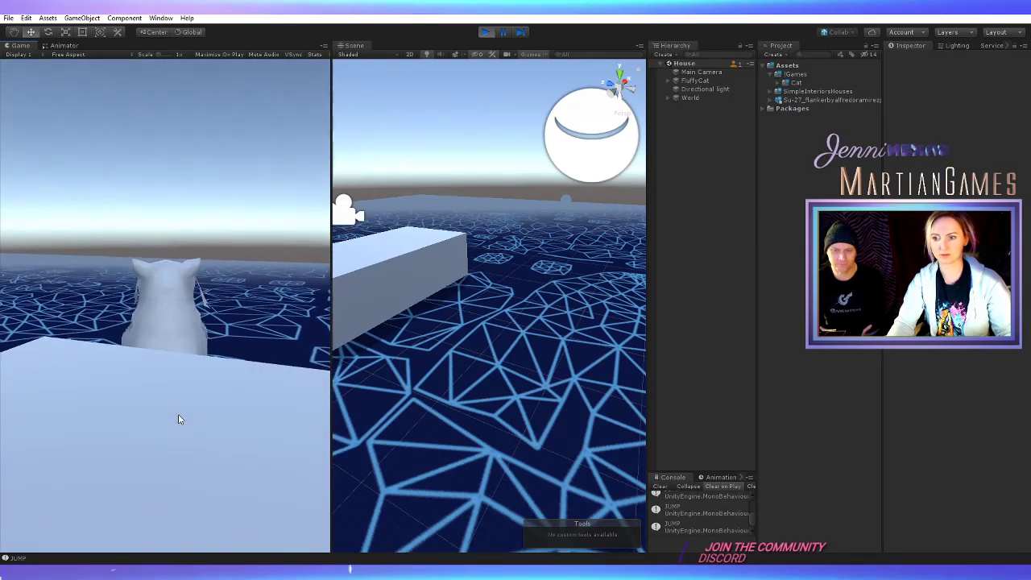
{"action": "key", "text": "w"}
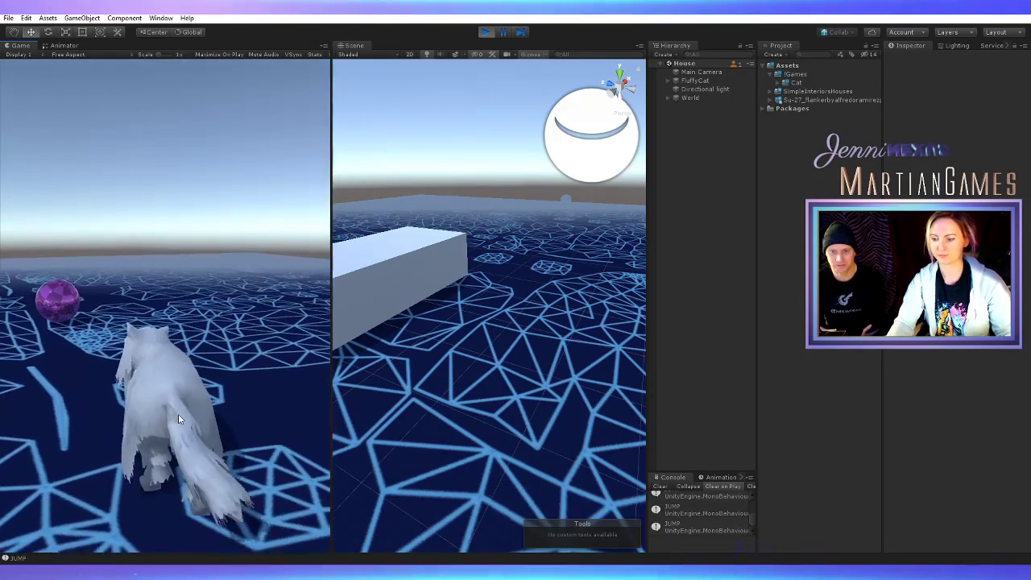
{"action": "key", "text": "space"}
{"action": "key", "text": "space"}
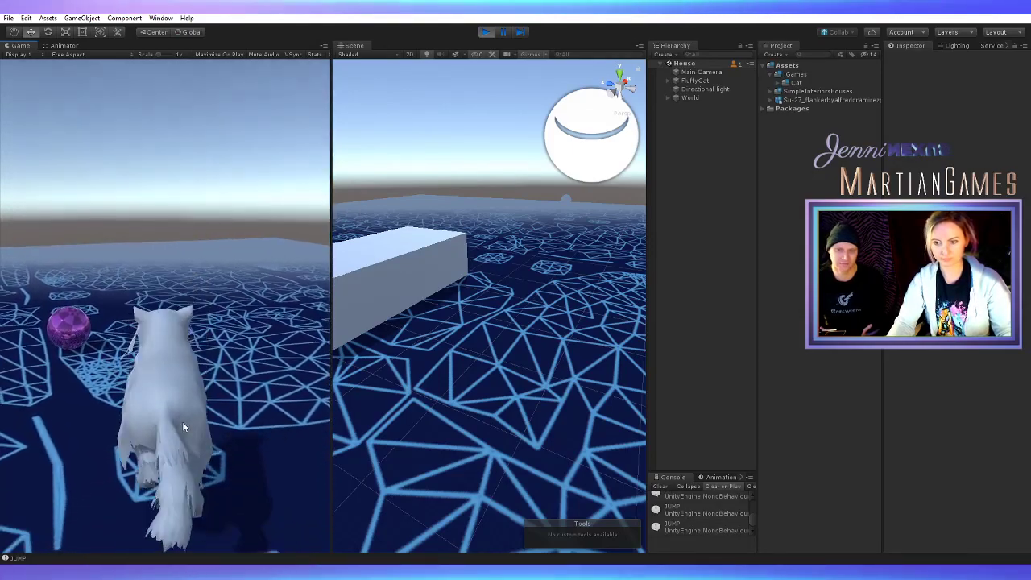
Walk the cat past the purple sphere and back to the long side of the white block, testing turns both ways
{"action": "key", "text": "w"}
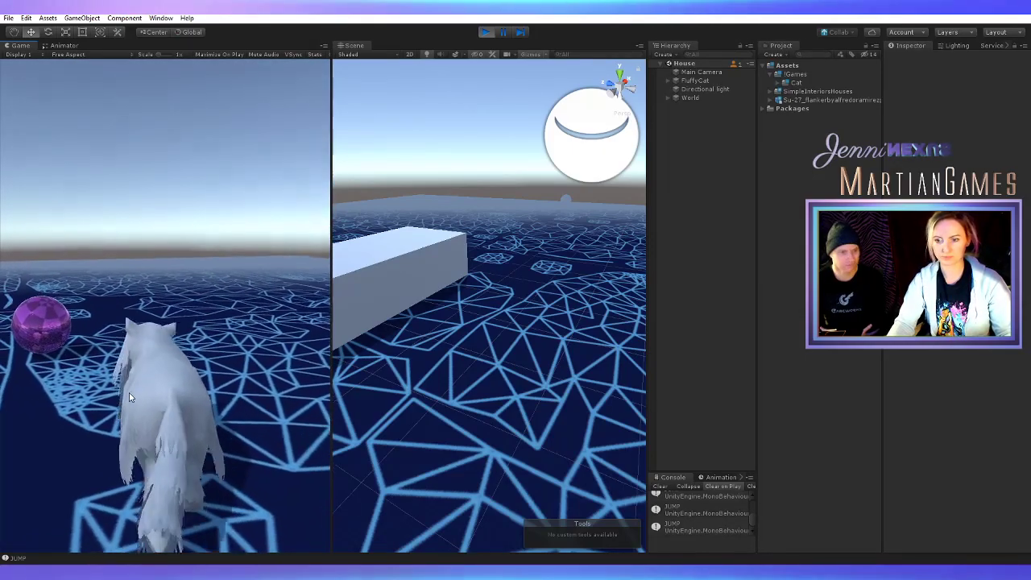
{"action": "key", "text": "a"}
{"action": "key", "text": "w"}
{"action": "key", "text": "a"}
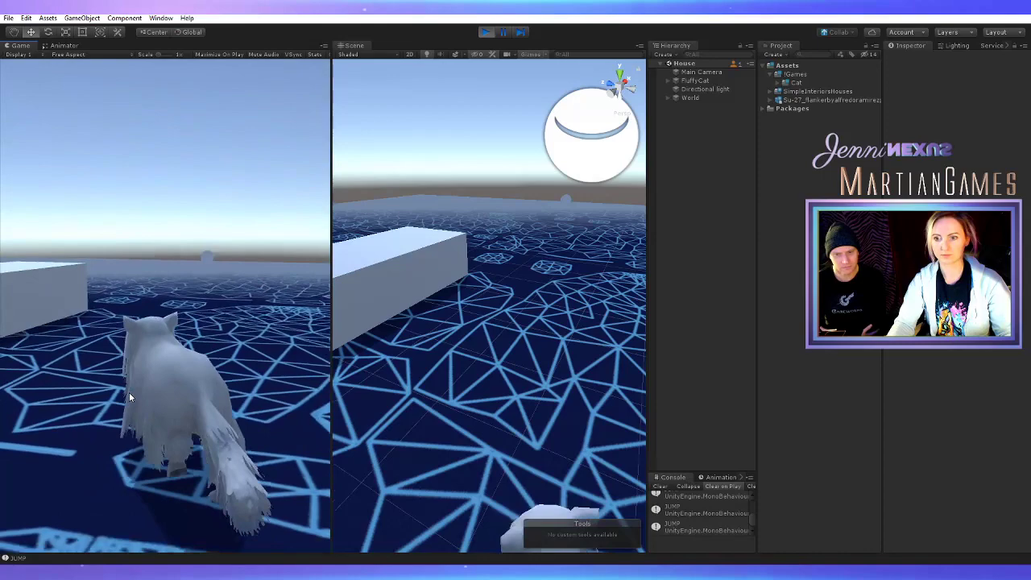
{"action": "key", "text": "w"}
{"action": "key", "text": "a"}
{"action": "key", "text": "d"}
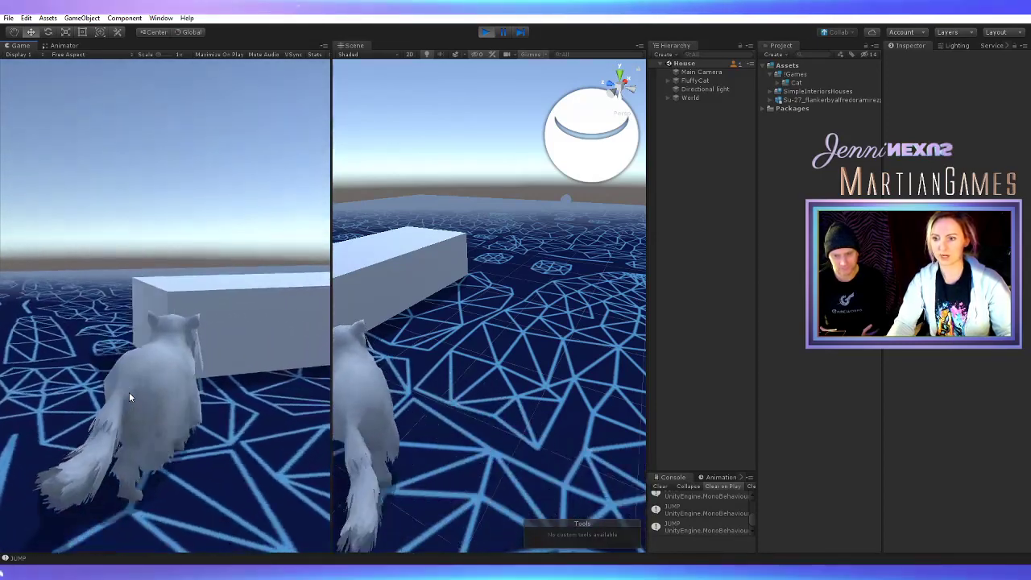
{"action": "key", "text": "w"}
{"action": "key", "text": "d"}
{"action": "key", "text": "a"}
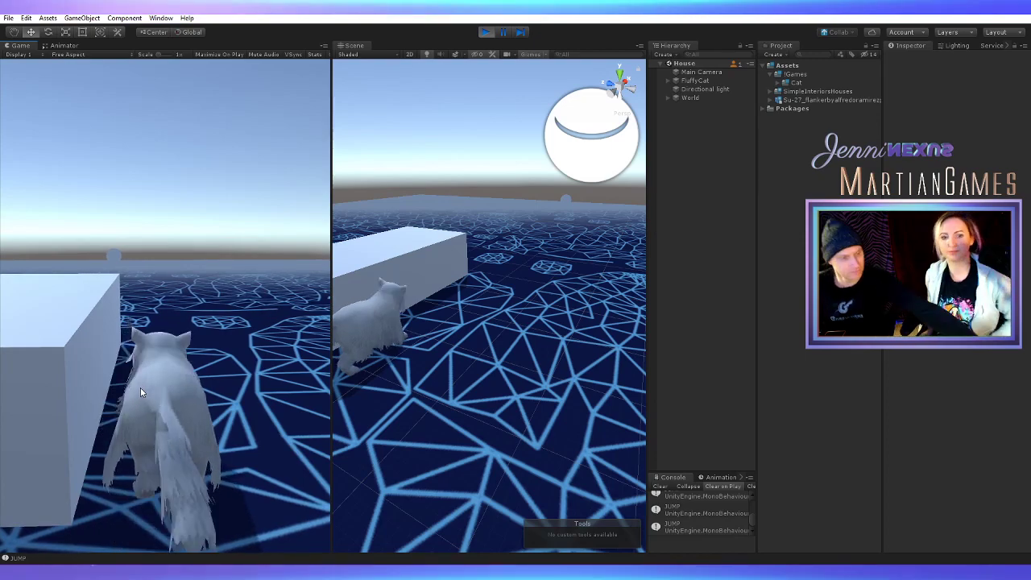
Test the cat's forward jumps, backward movement and side turns alongside the white block
{"action": "key", "text": "space"}
{"action": "key", "text": "w"}
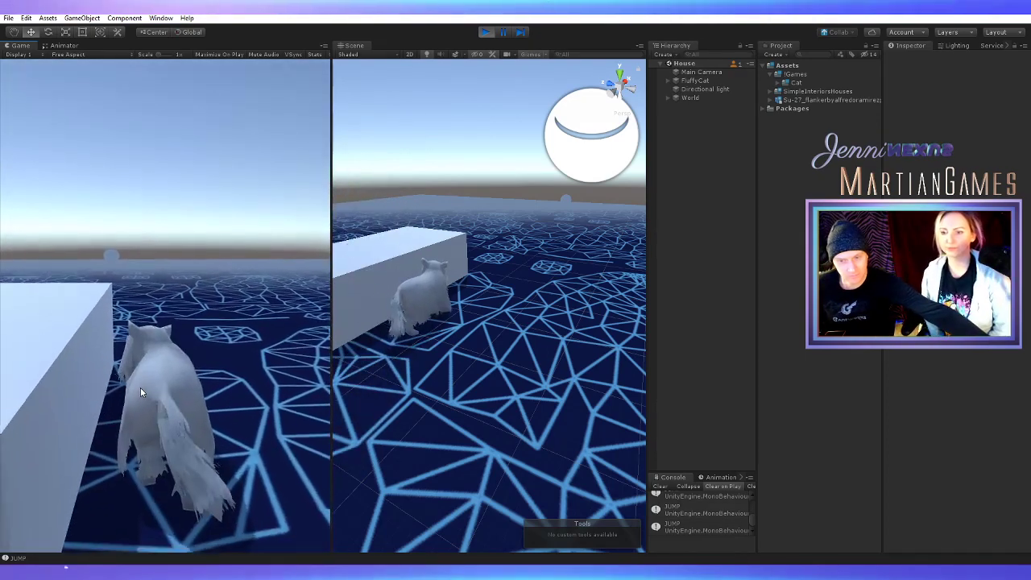
{"action": "key", "text": "space"}
{"action": "key", "text": "w"}
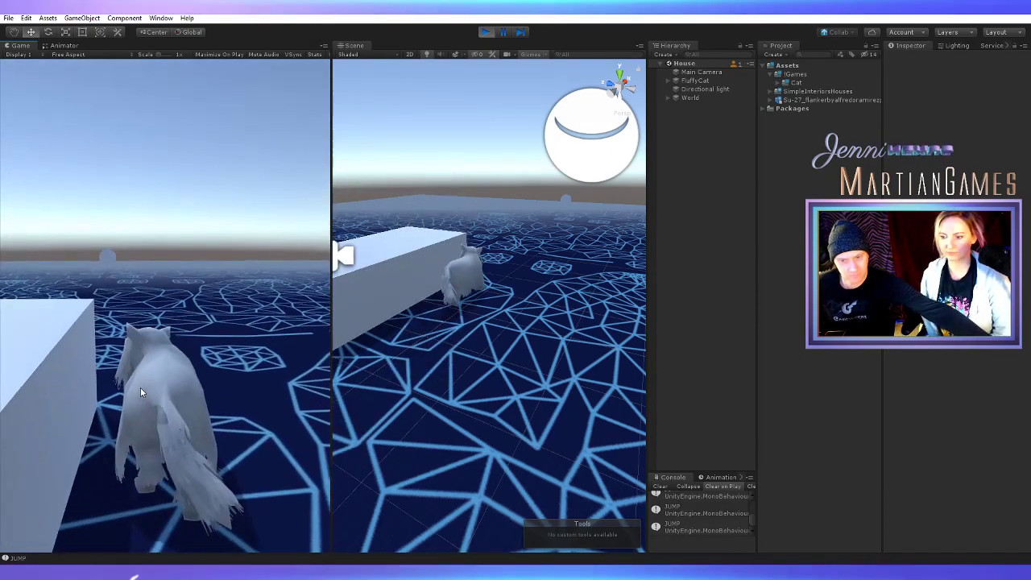
{"action": "key", "text": "s"}
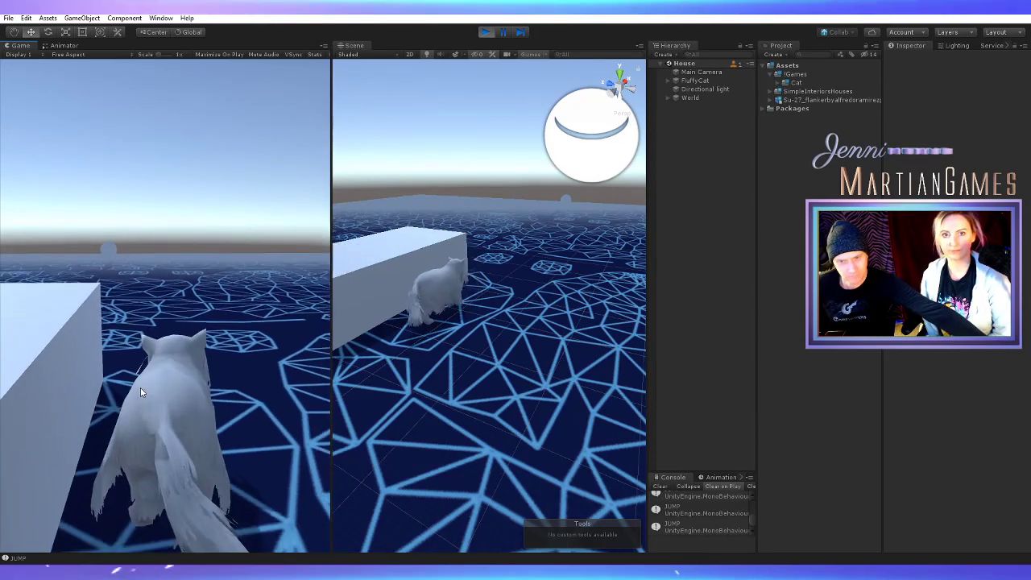
{"action": "key", "text": "d"}
{"action": "key", "text": "a"}
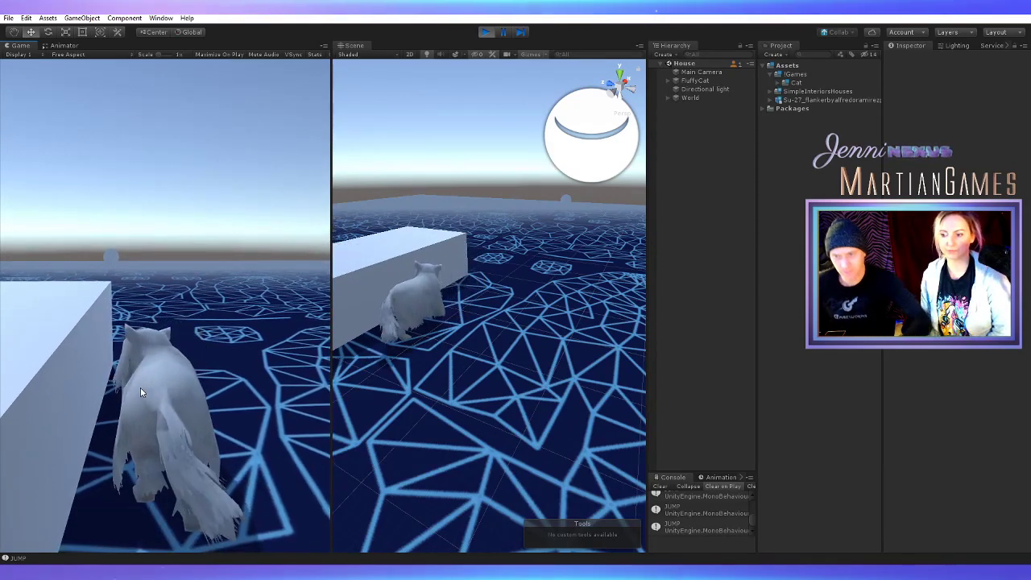
Frame the whole white block and the cat in the Scene view and check the cat's left turn
{"action": "right_click_drag", "start_coordinate": [461, 196], "coordinate": [344, 193]}
{"action": "key", "text": "a"}
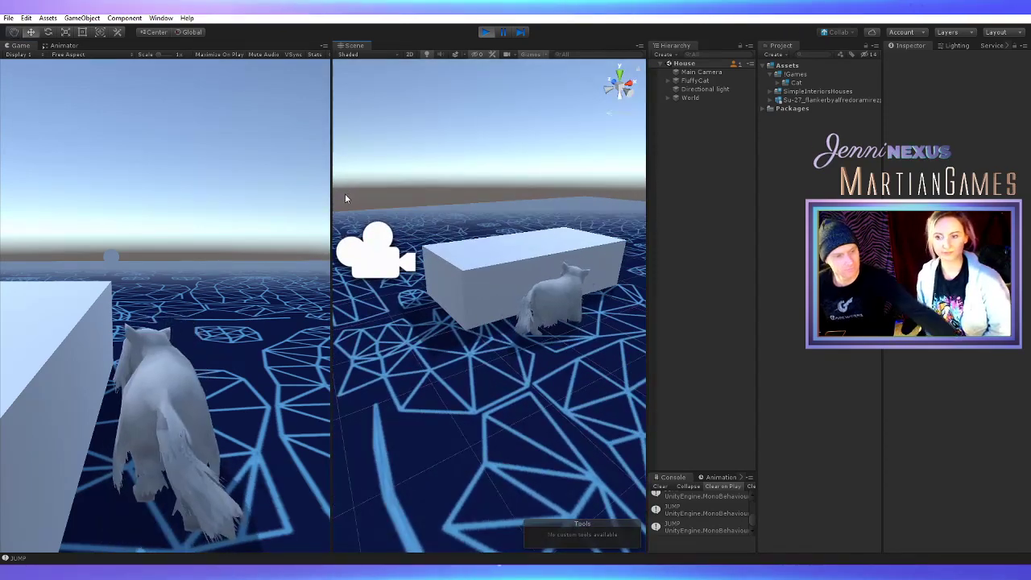
{"action": "key", "text": "a"}
{"action": "key", "text": "a"}
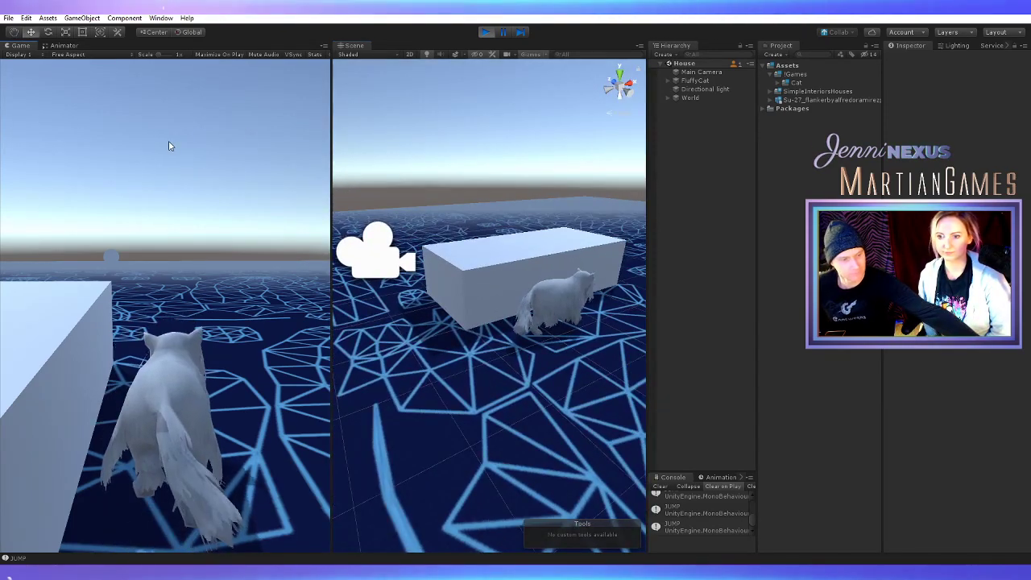
Test repeated cat jumps beside the white block in the reframed Scene view, and walk the cat past the block
{"action": "key", "text": "space"}
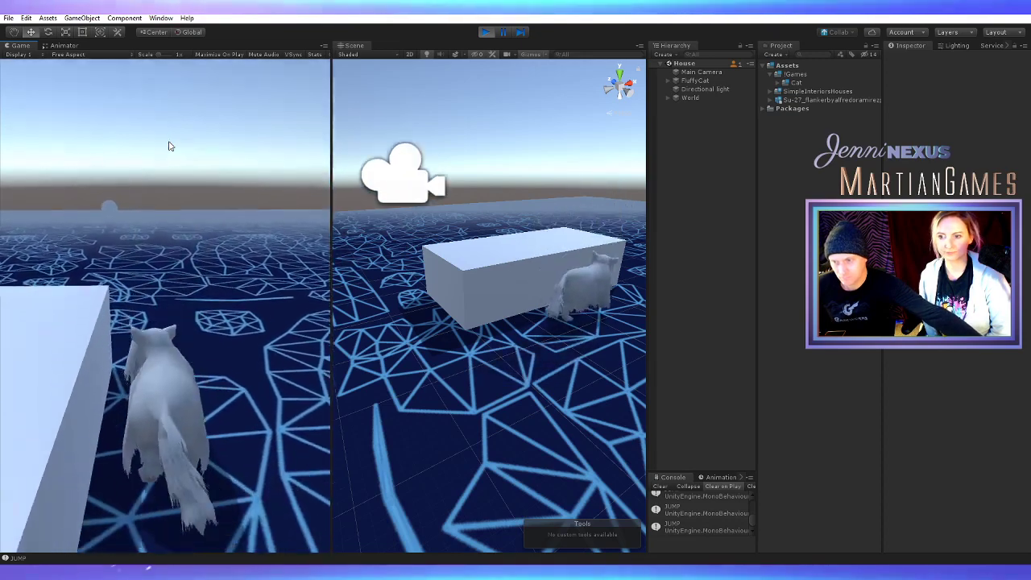
{"action": "key", "text": "a"}
{"action": "key", "text": "space"}
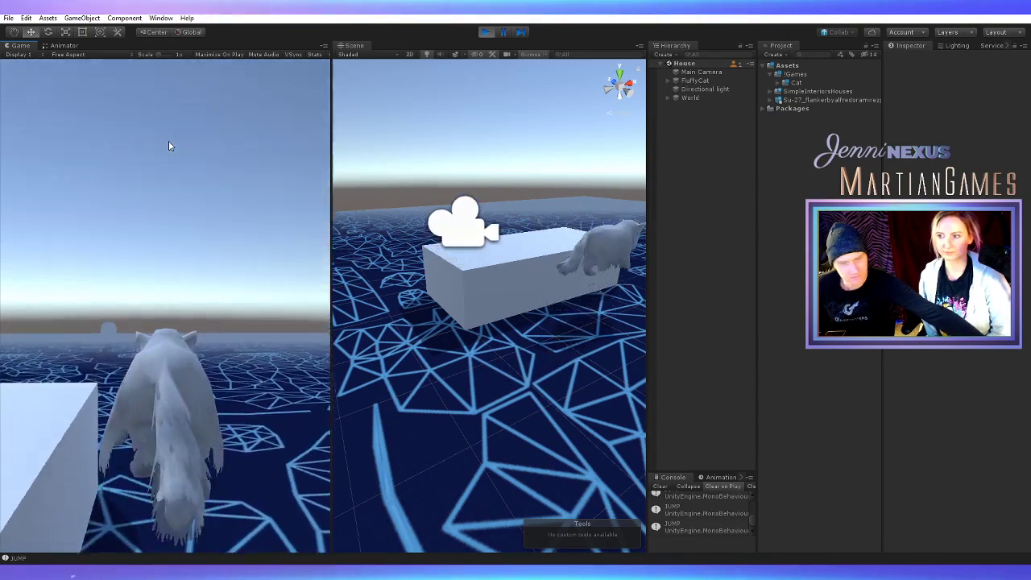
{"action": "key", "text": "space"}
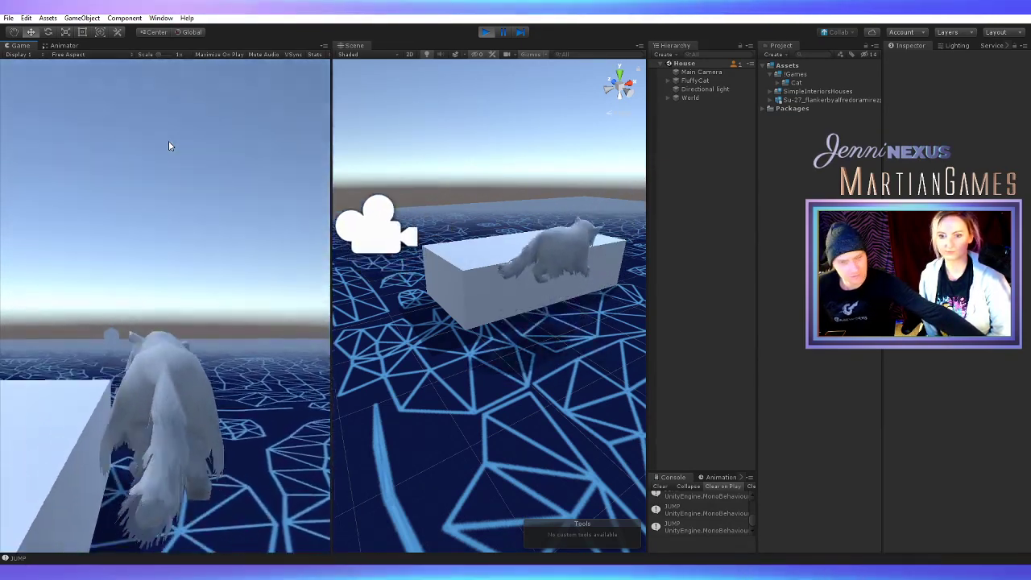
{"action": "key", "text": "w"}
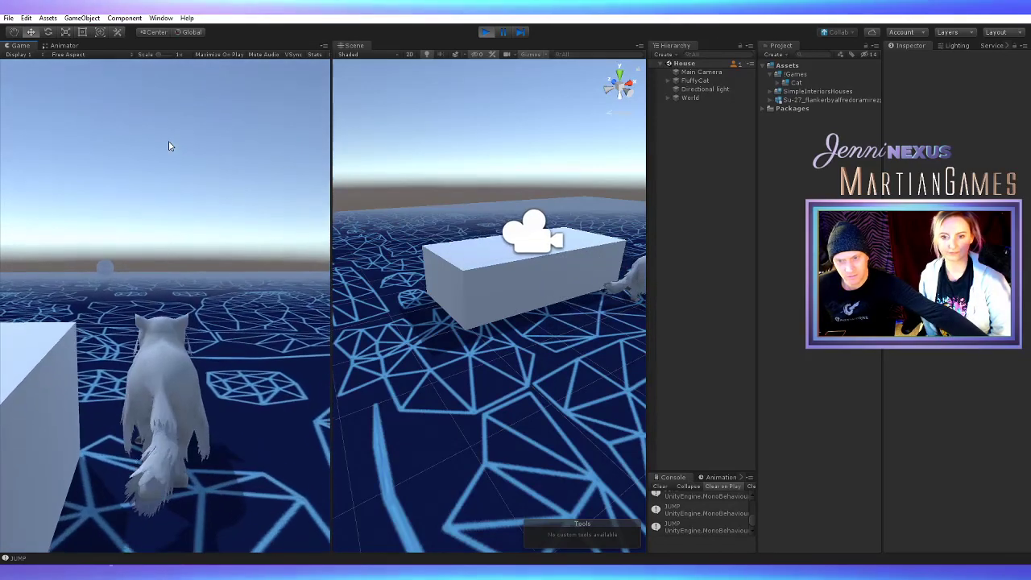
{"action": "key", "text": "w"}
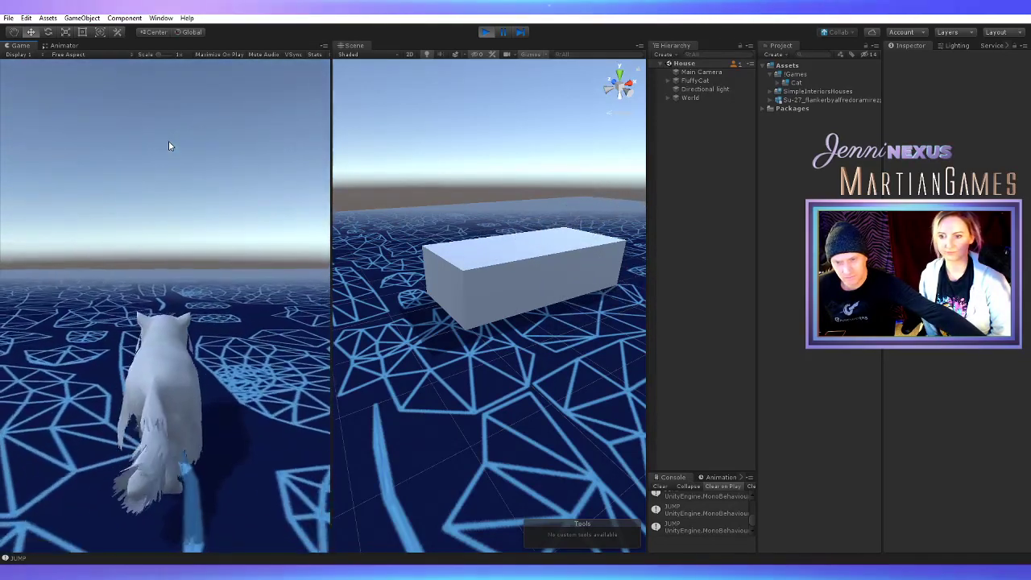
Steer the cat in a wide loop around the white block and toward the purple sphere to check walking and turning
{"action": "key", "text": "a"}
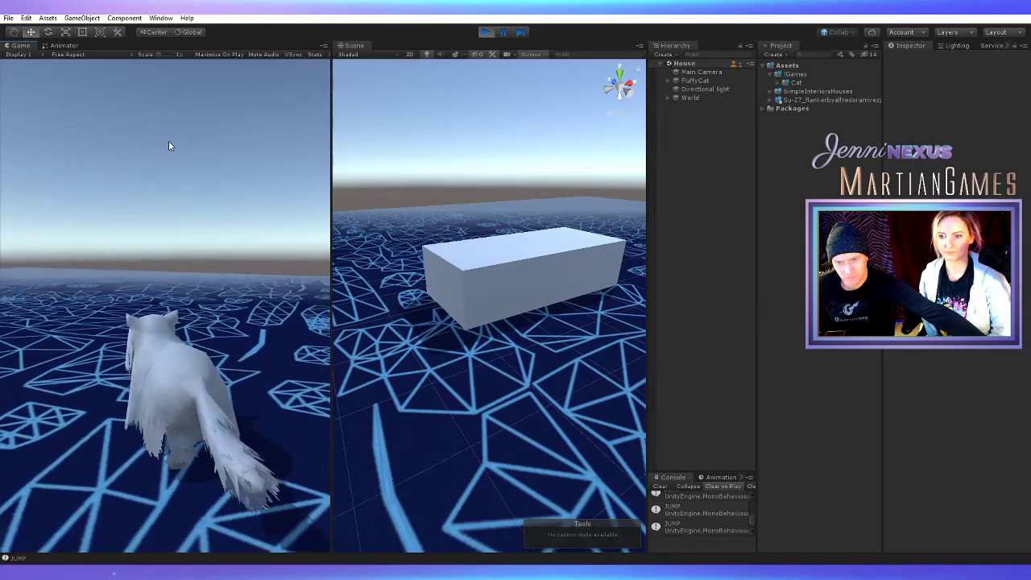
{"action": "key", "text": "w"}
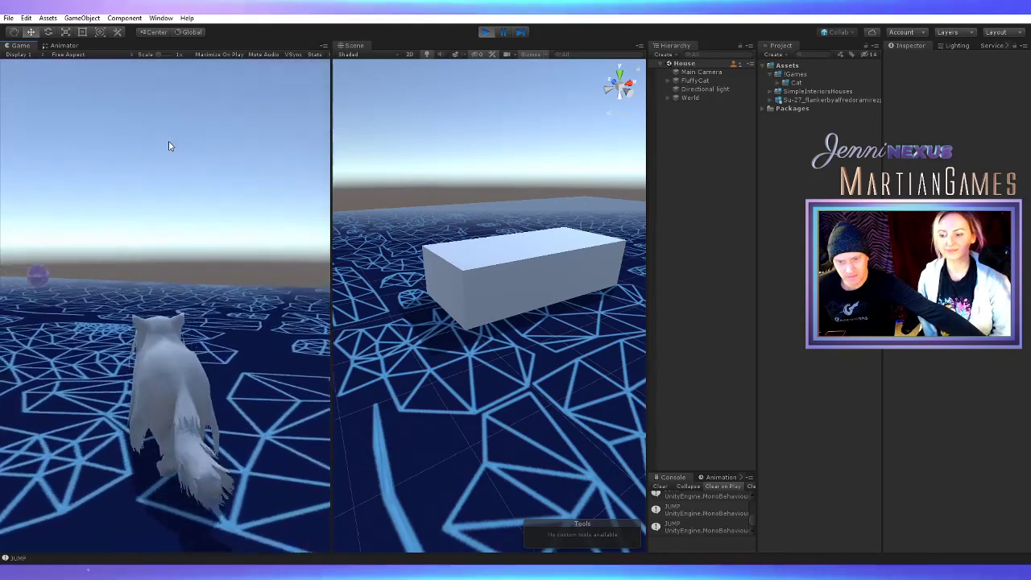
{"action": "key", "text": "a"}
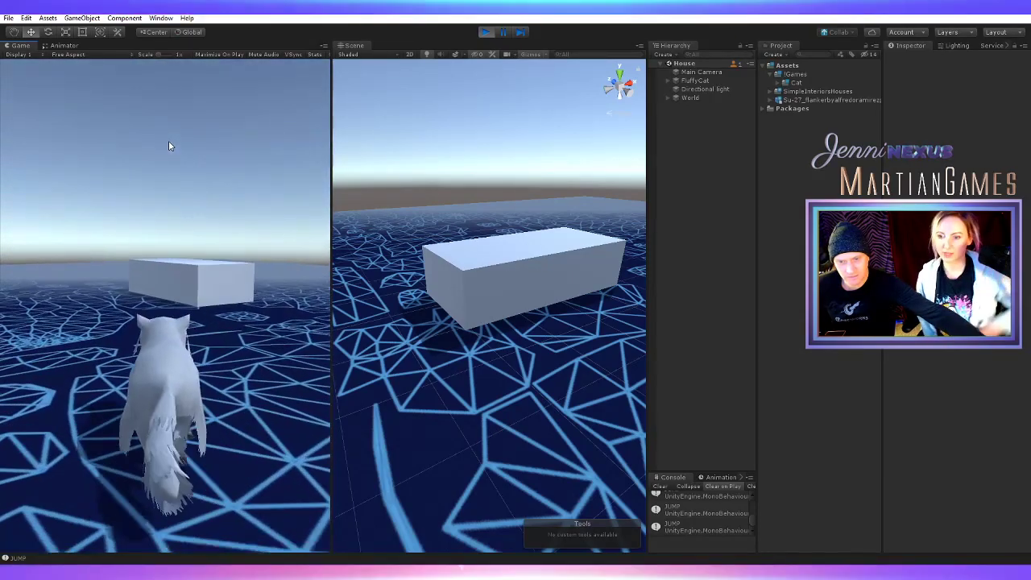
{"action": "key", "text": "d"}
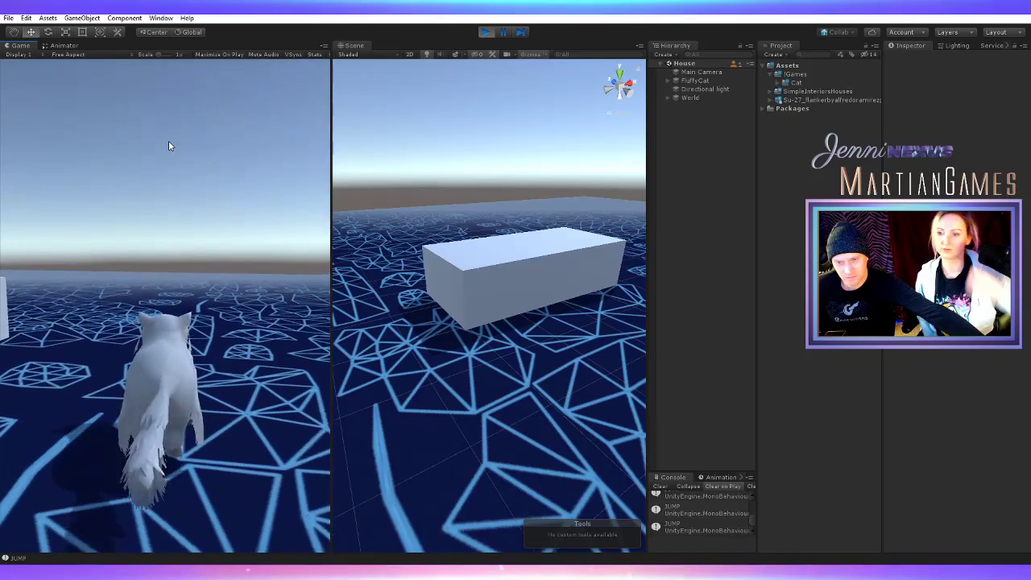
{"action": "key", "text": "a"}
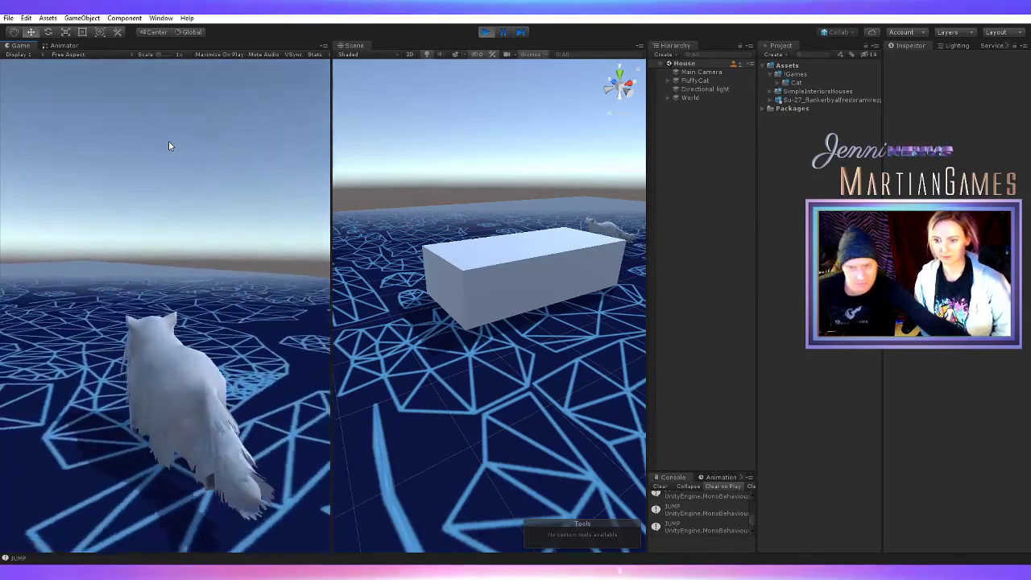
{"action": "key", "text": "a"}
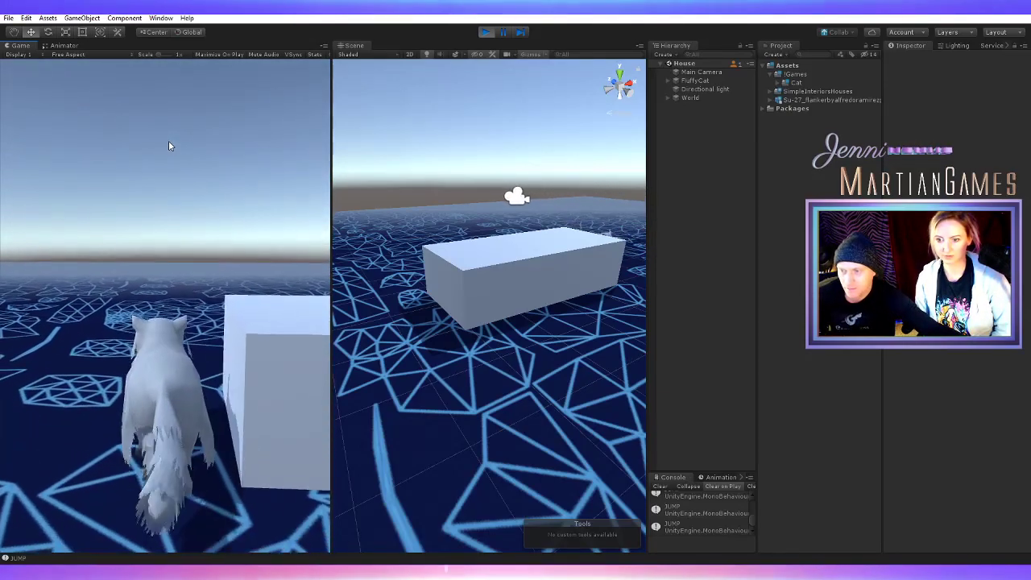
{"action": "key", "text": "w"}
{"action": "key", "text": "d"}
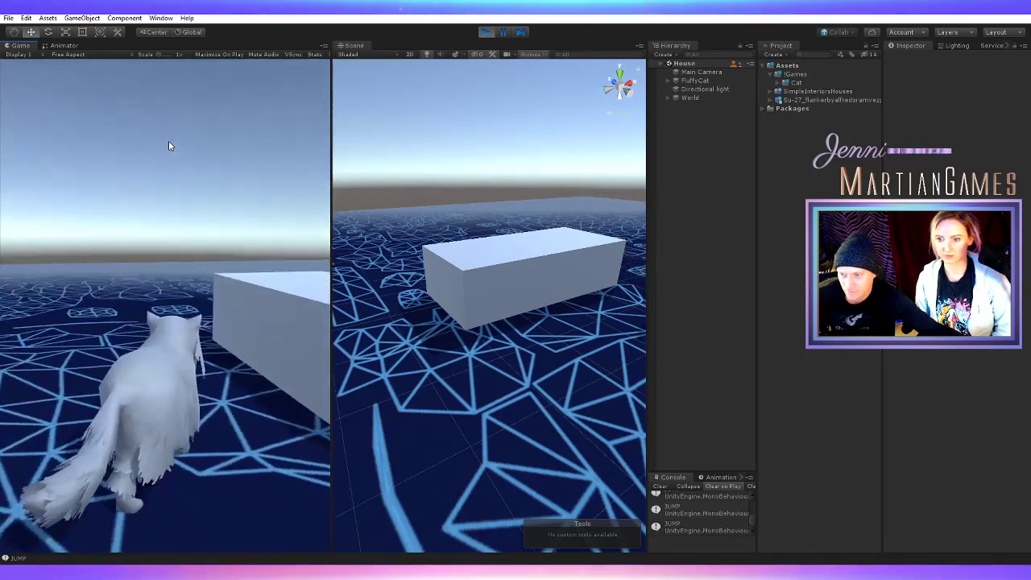
{"action": "key", "text": "a"}
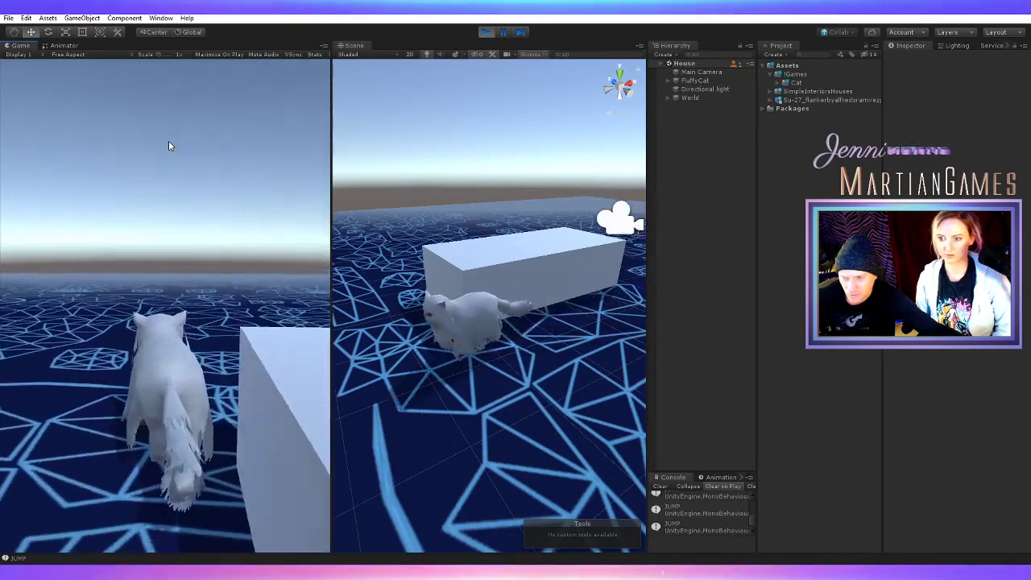
{"action": "key", "text": "a"}
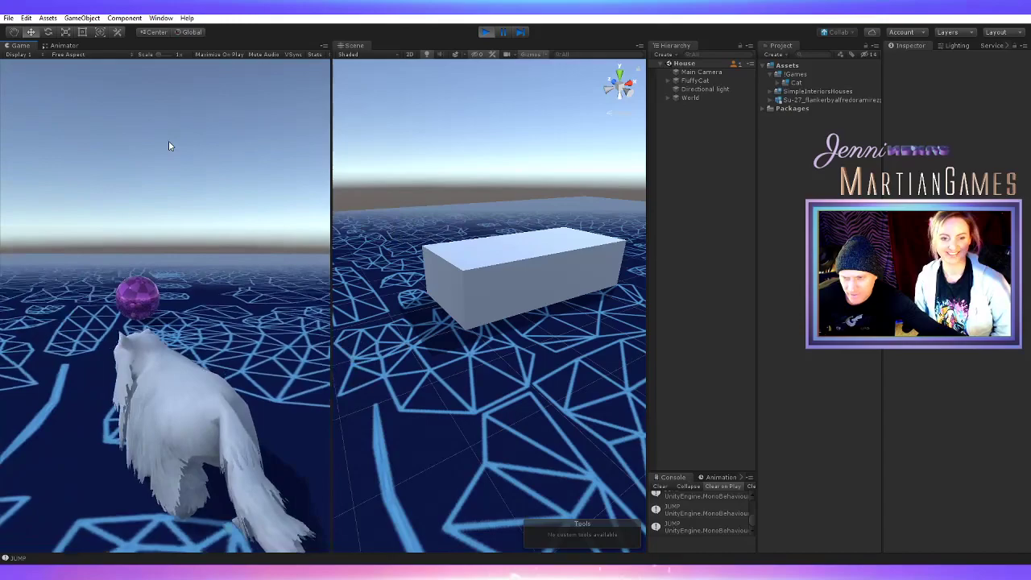
Steer the cat past and around the white block with left and right turns to check its walking and turning
{"action": "key", "text": "a"}
{"action": "key", "text": "d"}
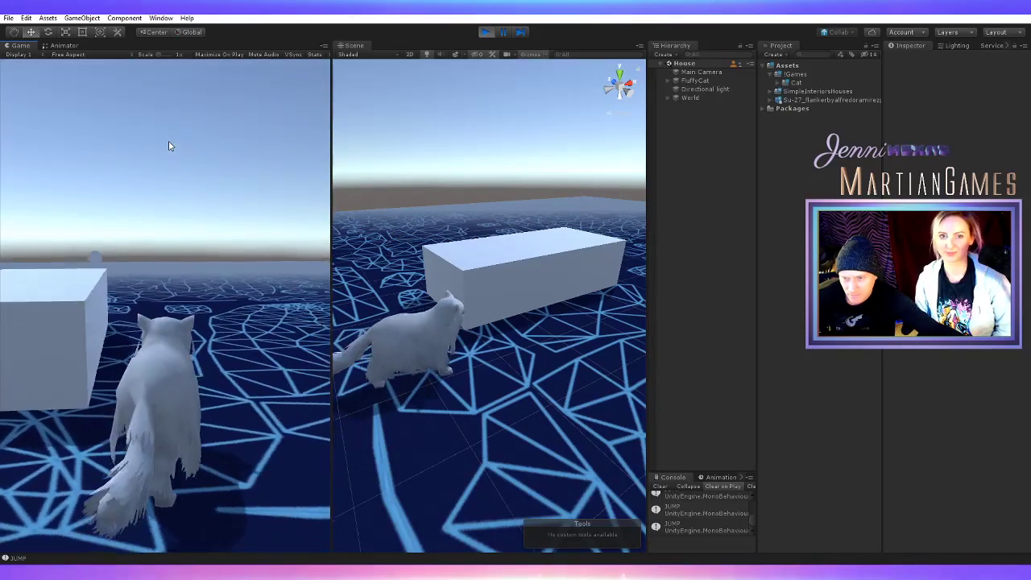
{"action": "key", "text": "w"}
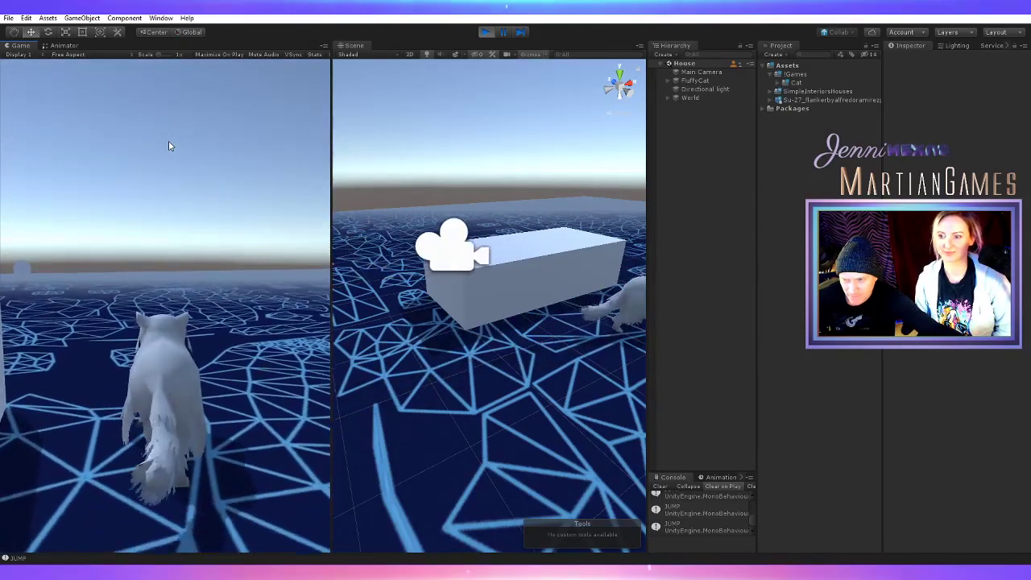
{"action": "key", "text": "d"}
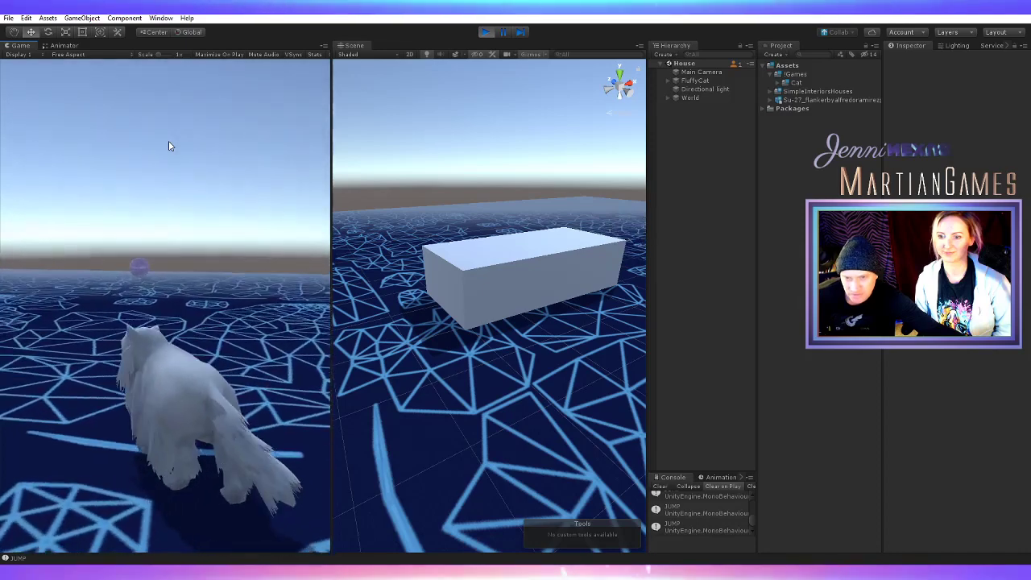
{"action": "key", "text": "a"}
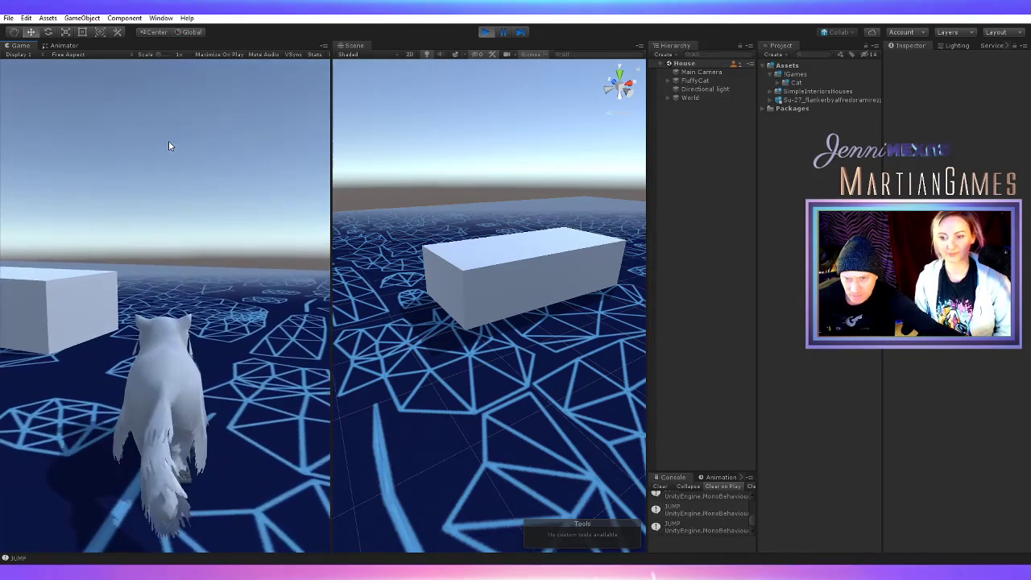
{"action": "key", "text": "a"}
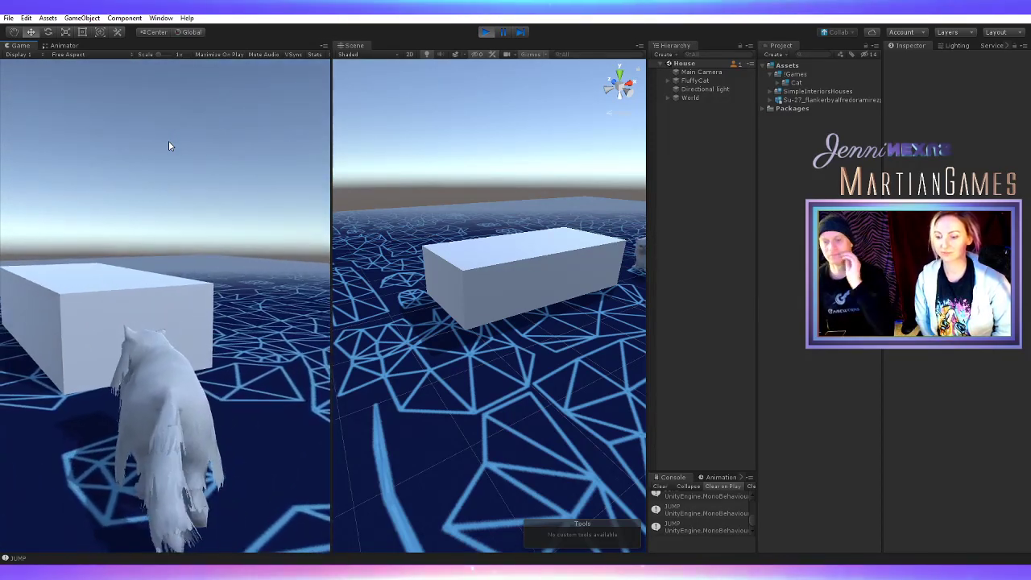
{"action": "key", "text": "w"}
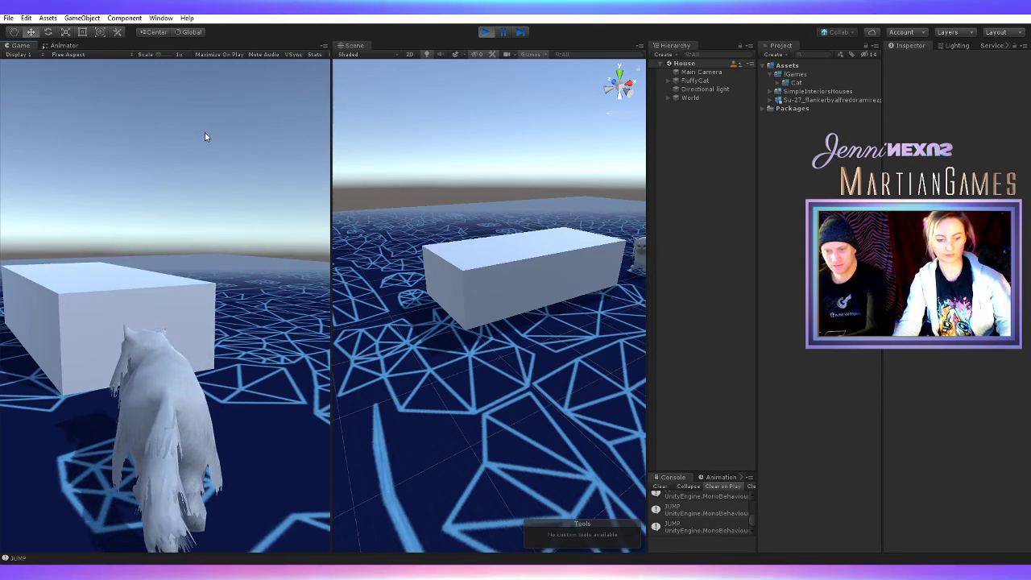
Stop the play test and dock the Console beneath the Game view
{"action": "left_click", "coordinate": [486, 32]}
{"action": "left_click_drag", "start_coordinate": [671, 477], "coordinate": [327, 562]}
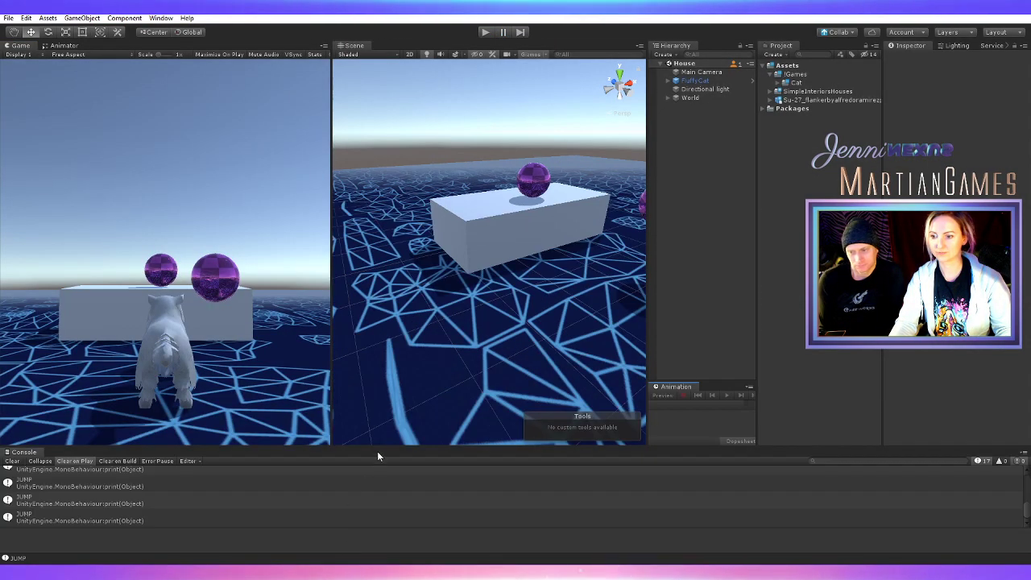
{"action": "left_click_drag", "start_coordinate": [377, 448], "coordinate": [318, 495]}
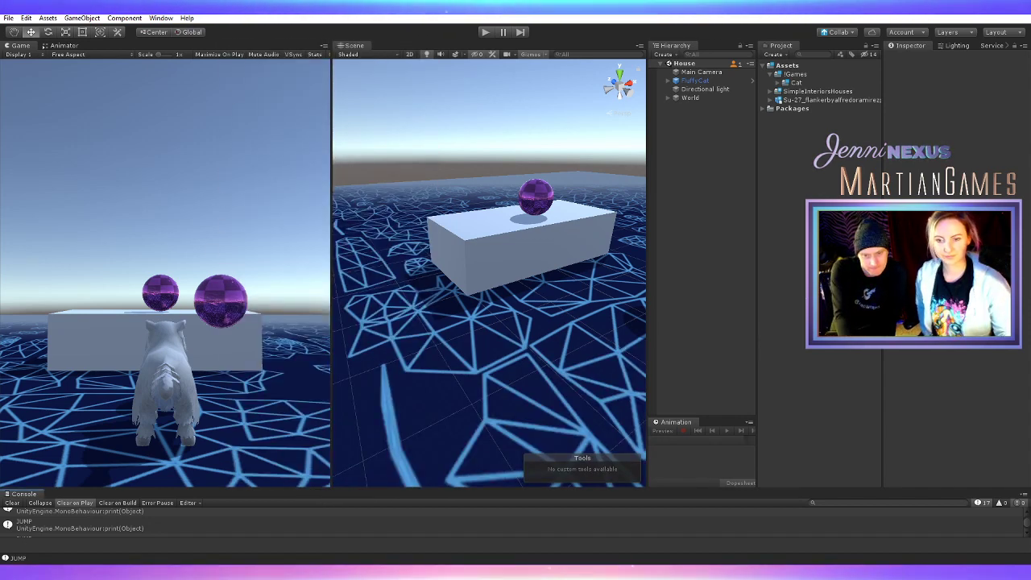
{"action": "left_click_drag", "start_coordinate": [32, 494], "coordinate": [37, 460]}
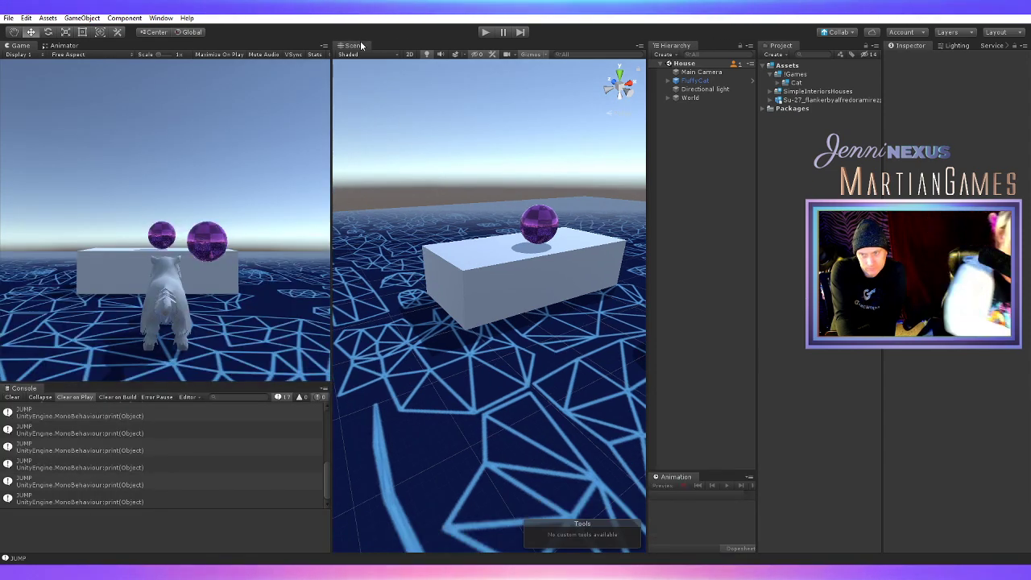
Dock the Scene view alongside the Game view and the Animator alongside the Console, leaving the Console in front
{"action": "left_click_drag", "start_coordinate": [274, 51], "coordinate": [68, 46]}
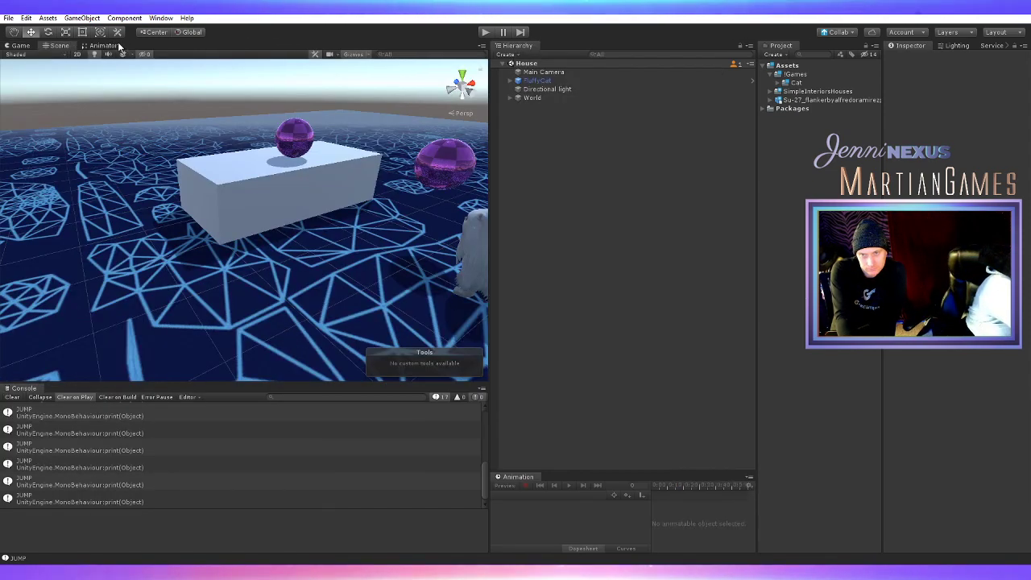
{"action": "left_click", "coordinate": [105, 47]}
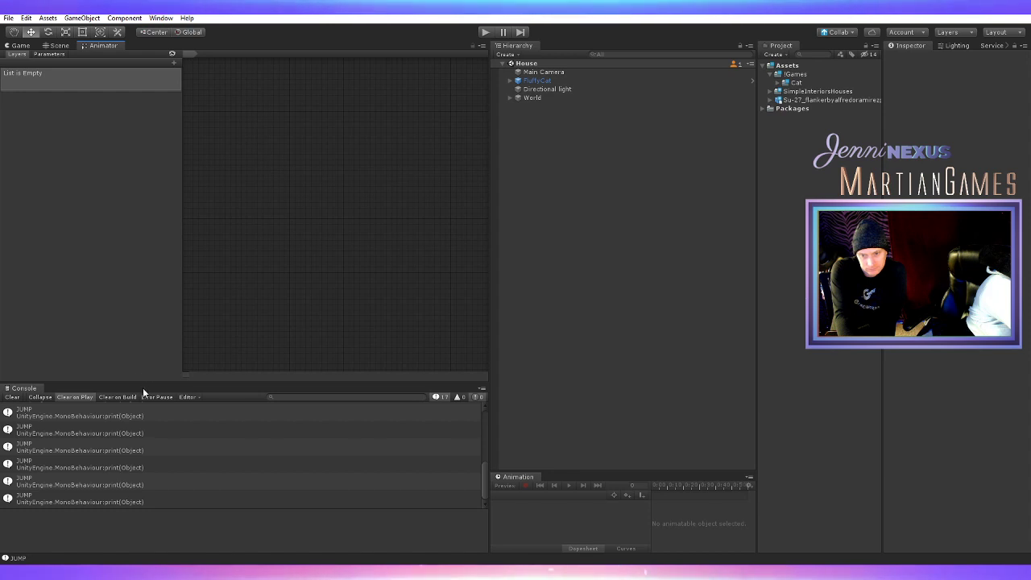
{"action": "left_click_drag", "start_coordinate": [103, 49], "coordinate": [145, 389]}
{"action": "left_click", "coordinate": [16, 389]}
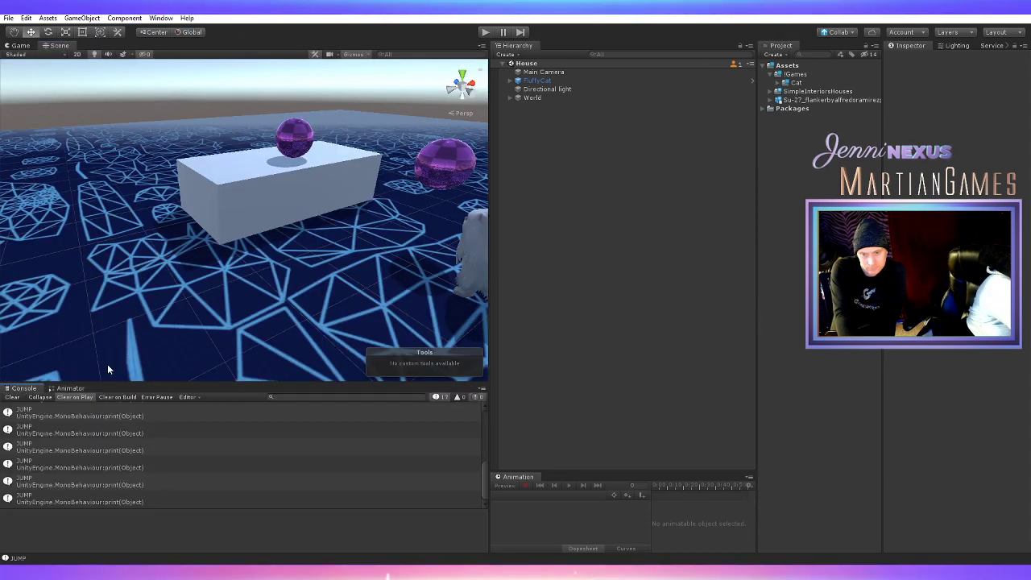
Inspect FluffyCat's Cat animator controller in the Animator, and clear the logged messages from the Console
{"action": "left_click", "coordinate": [556, 81]}
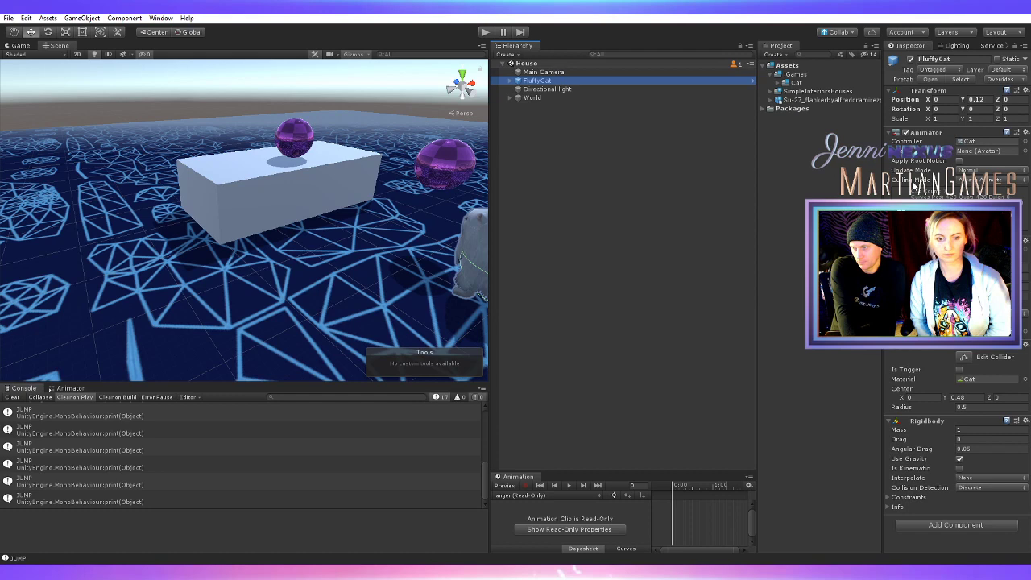
{"action": "double_click", "coordinate": [966, 142]}
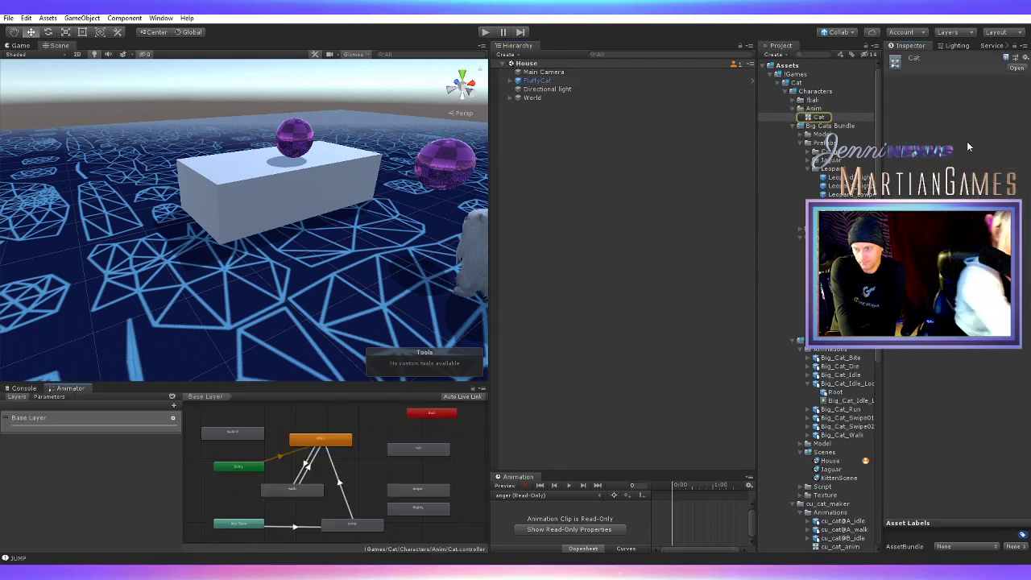
{"action": "left_click", "coordinate": [610, 178]}
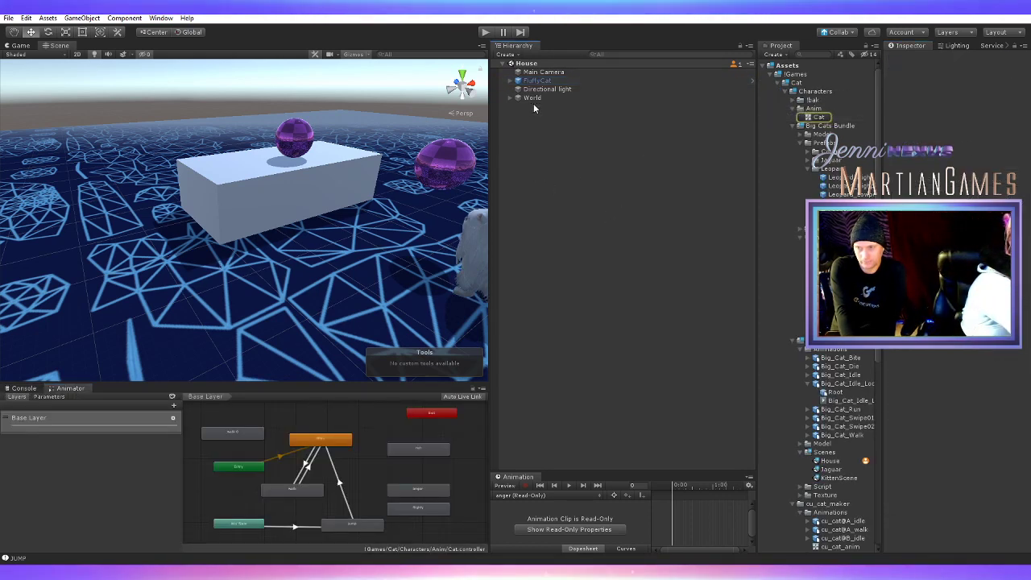
{"action": "left_click", "coordinate": [23, 389]}
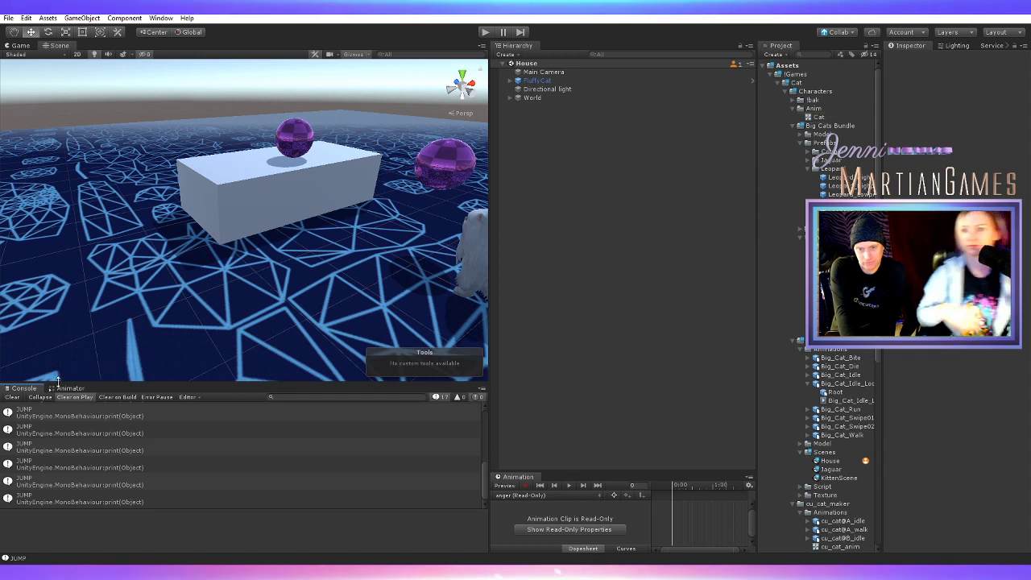
{"action": "left_click", "coordinate": [11, 397]}
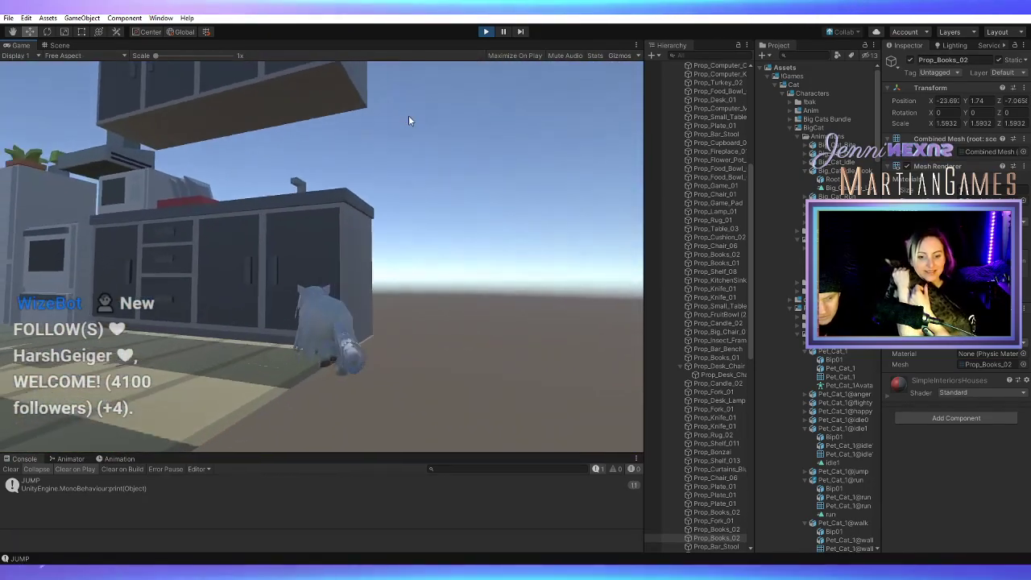
Test the cat's jumps in the kitchen and walk it through the furnished house to the office desk
{"action": "key", "text": "space"}
{"action": "key", "text": "space"}
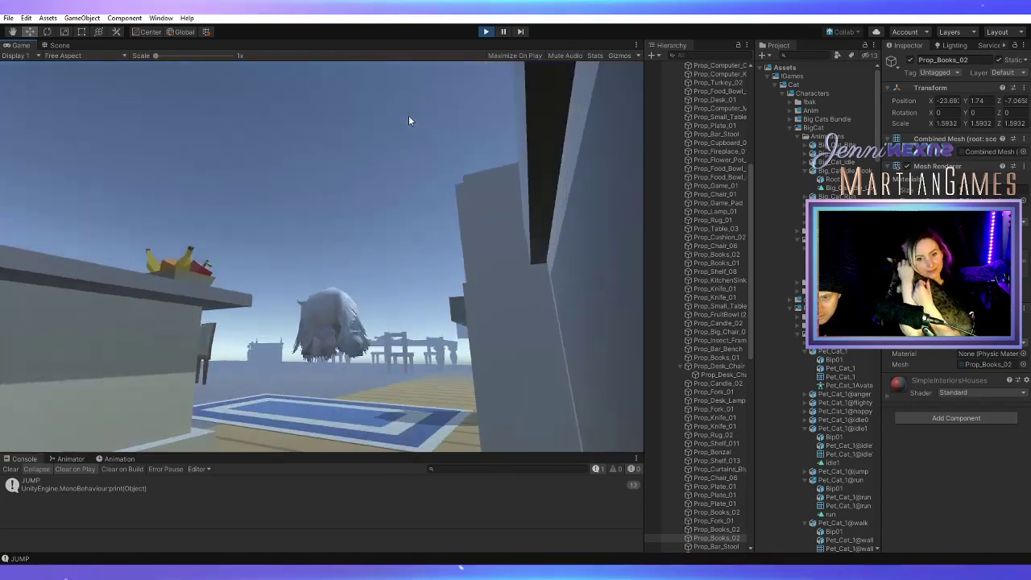
{"action": "key", "text": "w"}
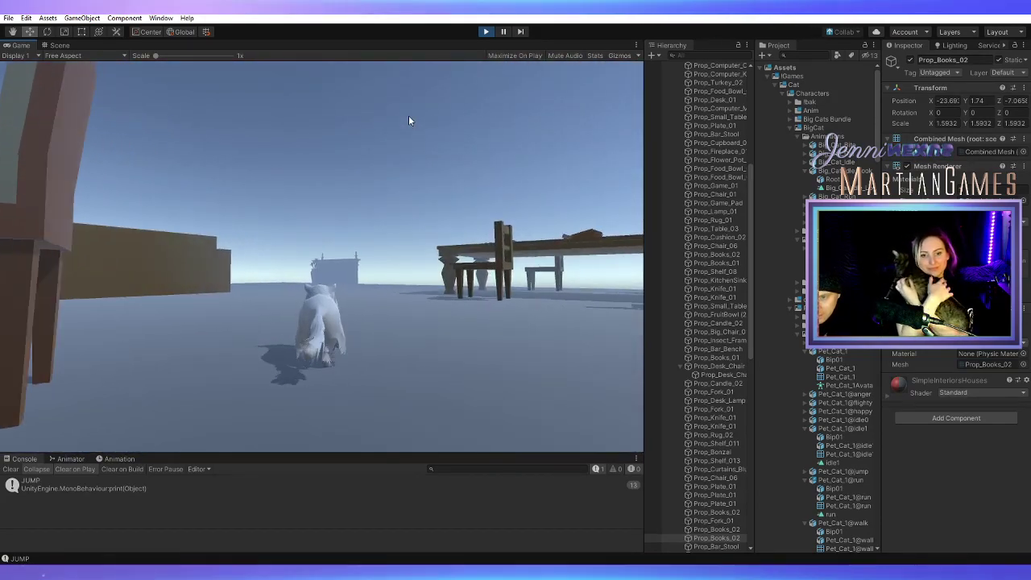
{"action": "key", "text": "d"}
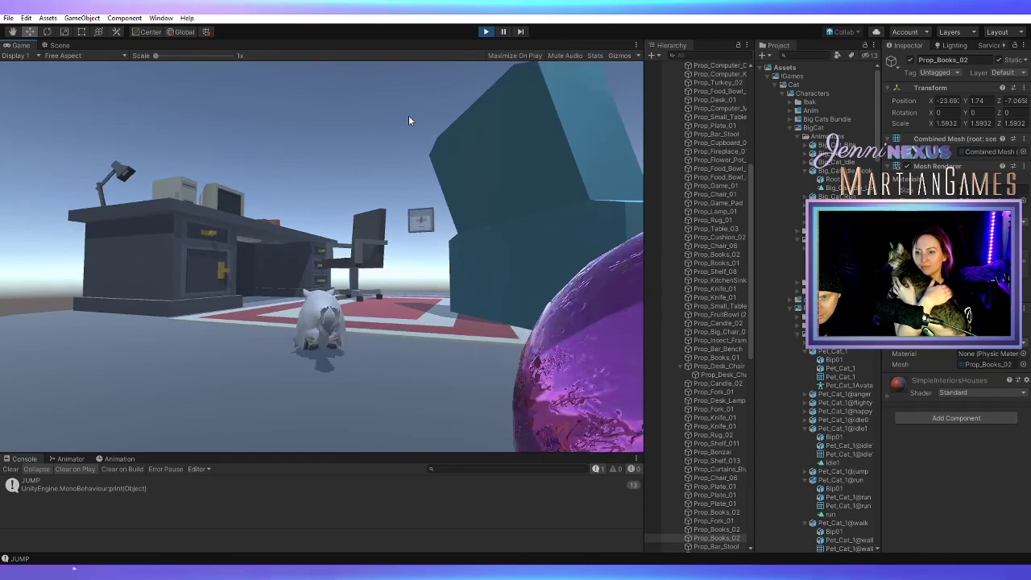
{"action": "key", "text": "space"}
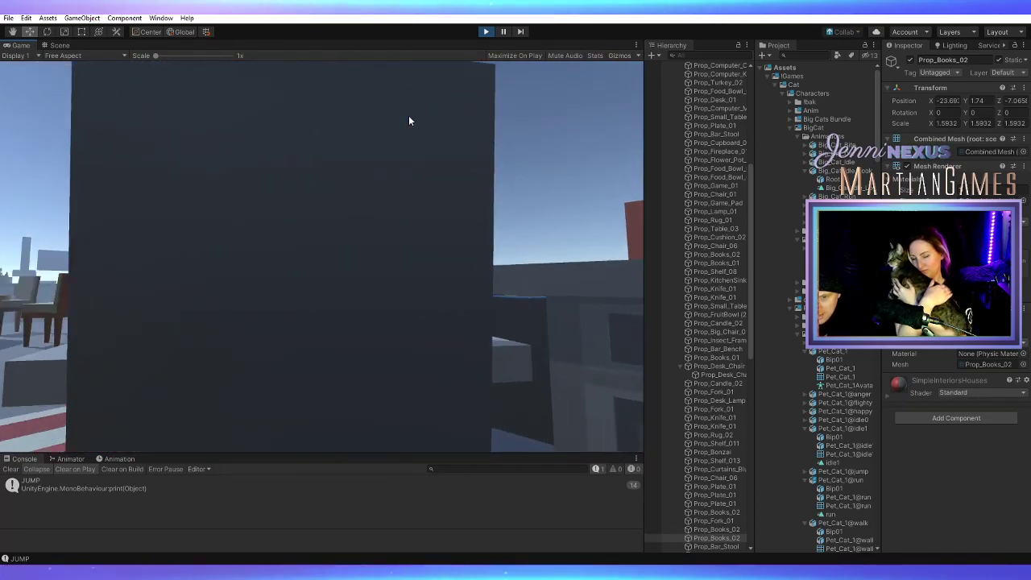
{"action": "key", "text": "a"}
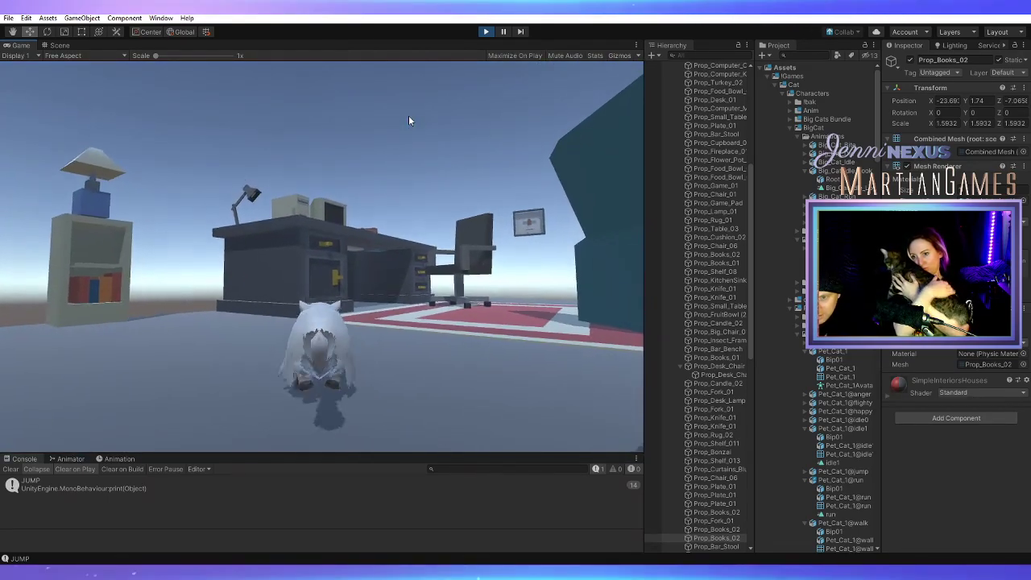
Steer the cat under the office desk, out toward the dining table and back to check turning between furniture
{"action": "key", "text": "w"}
{"action": "key", "text": "space"}
{"action": "key", "text": "a"}
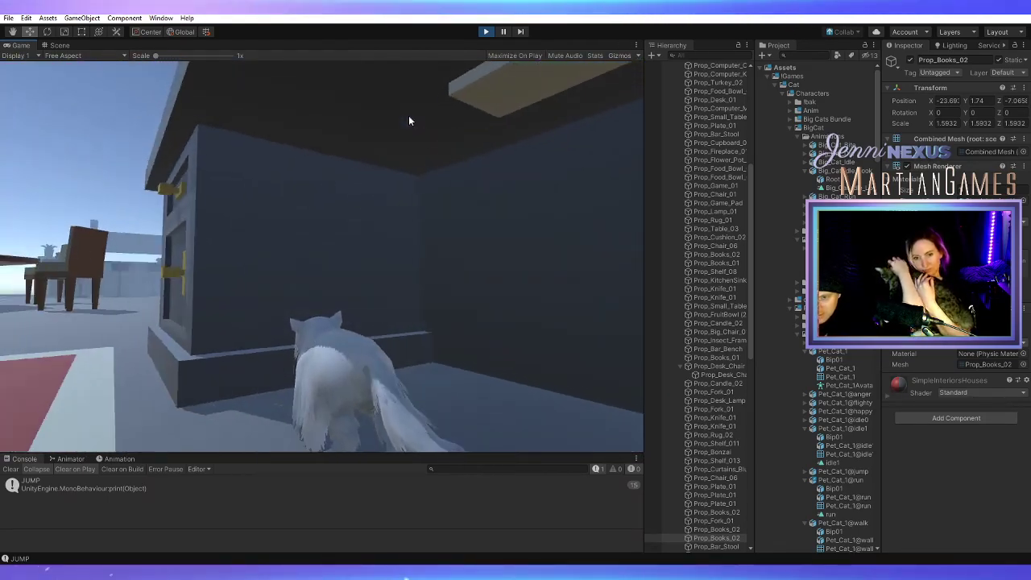
{"action": "key", "text": "a"}
{"action": "key", "text": "w"}
{"action": "key", "text": "d"}
{"action": "key", "text": "w"}
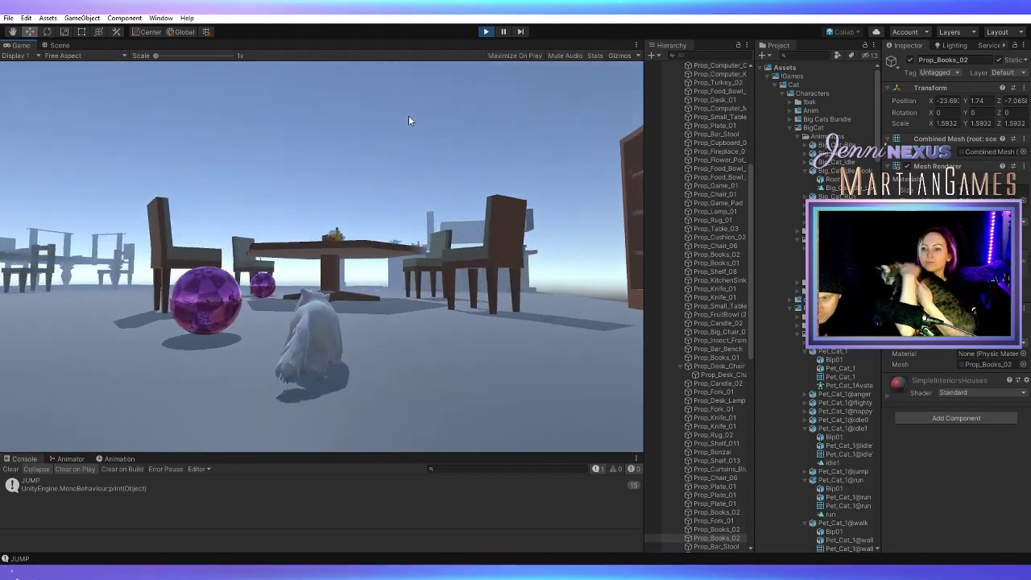
{"action": "key", "text": "d"}
{"action": "key", "text": "w"}
{"action": "key", "text": "d"}
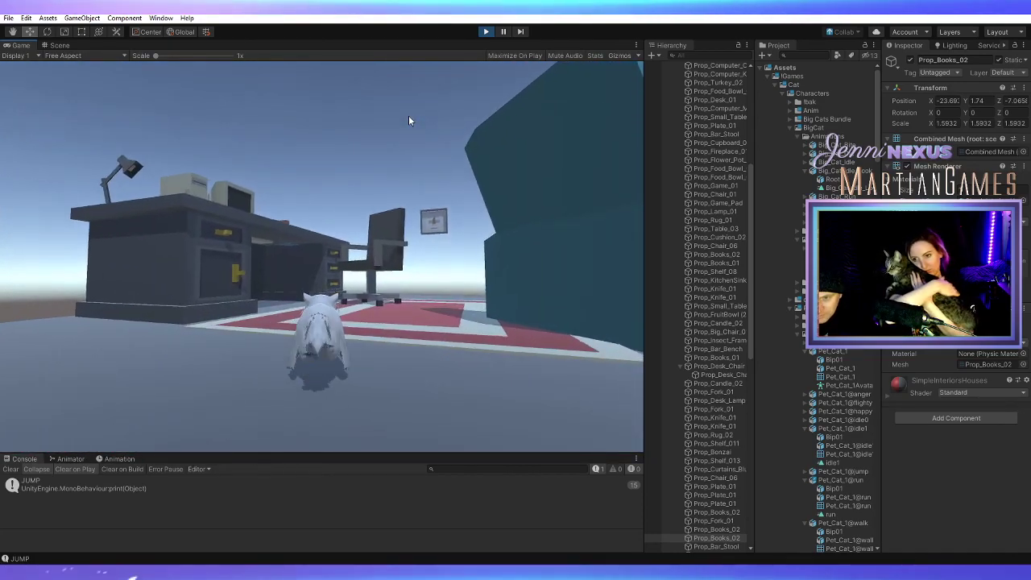
Jump the cat onto the office chair and up onto the desk in front of the computer
{"action": "key", "text": "space"}
{"action": "key", "text": "a"}
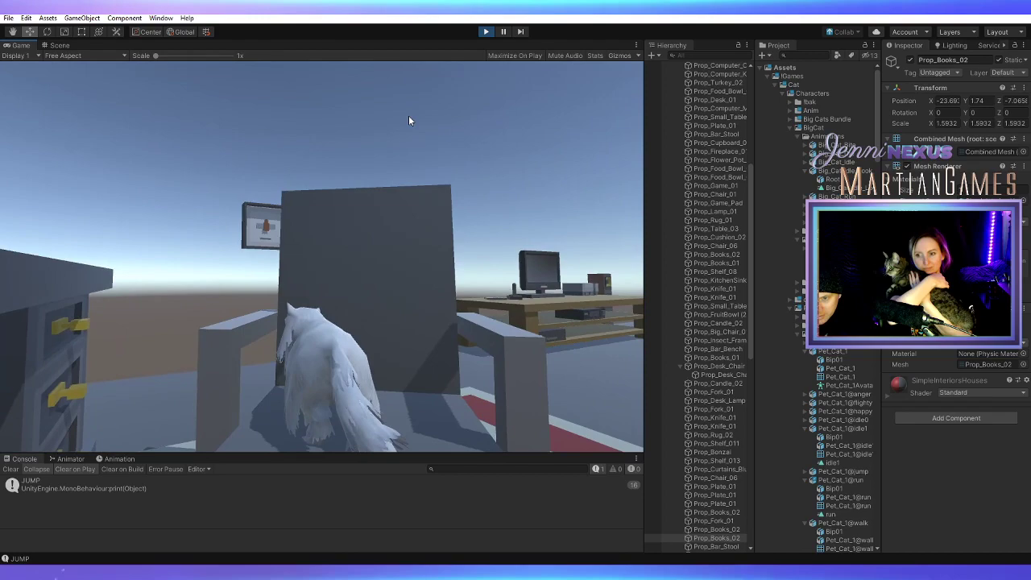
{"action": "key", "text": "space"}
{"action": "key", "text": "w"}
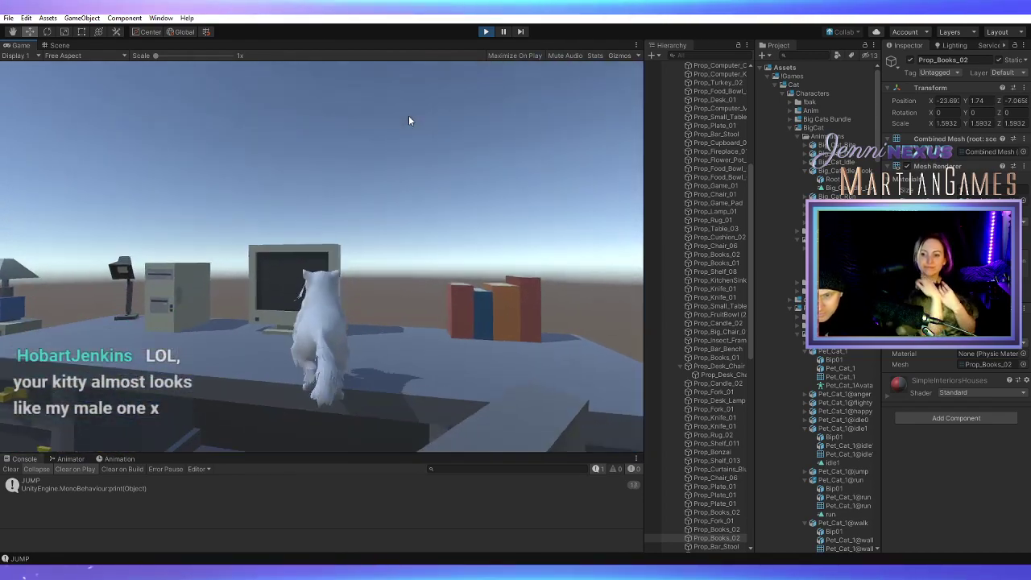
Turn the cat around on the desk and jump it down across the room toward the dining table
{"action": "key", "text": "a"}
{"action": "key", "text": "w"}
{"action": "key", "text": "space"}
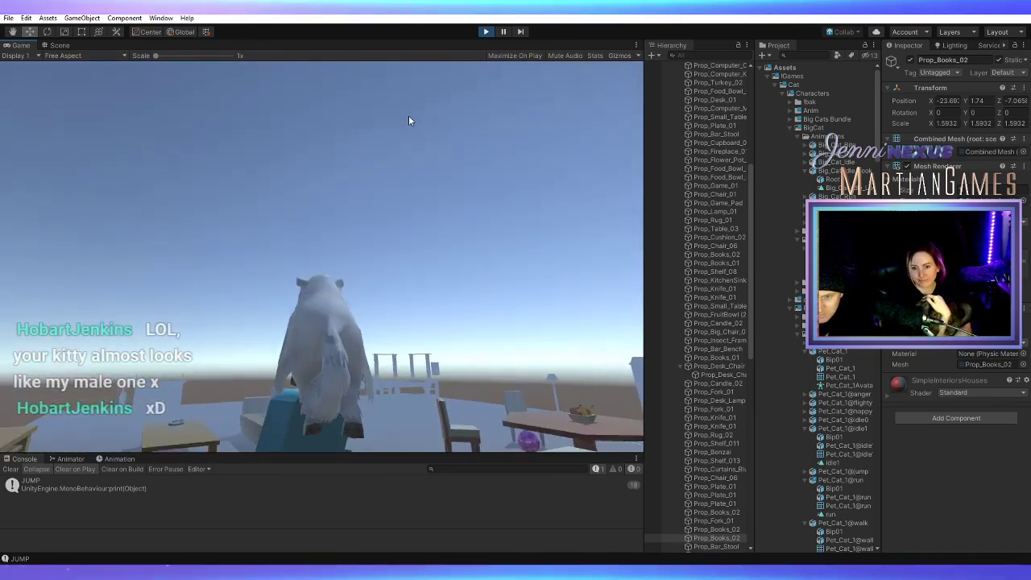
{"action": "key", "text": "w"}
{"action": "key", "text": "space"}
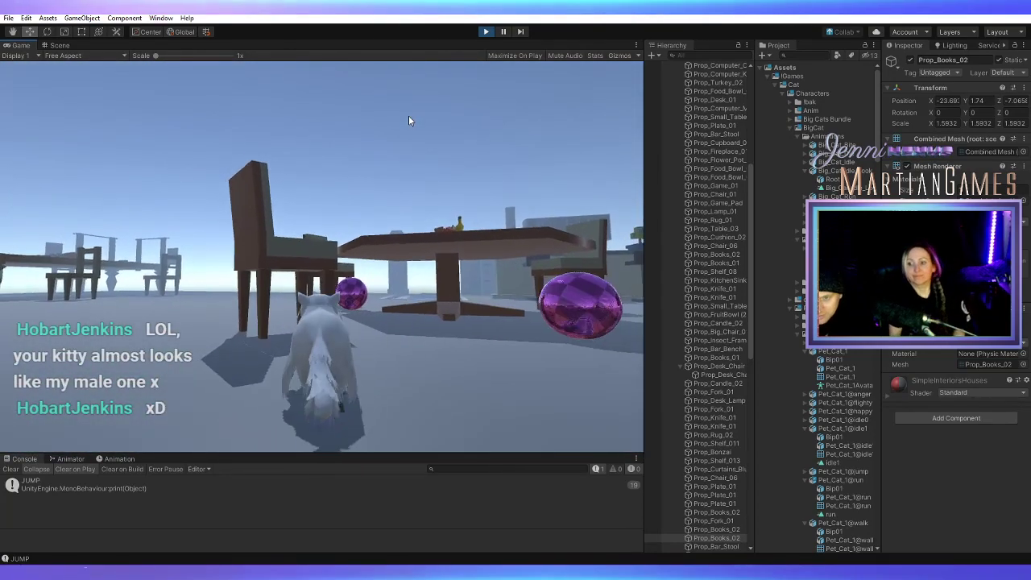
Jump the cat onto the dining chair beside the purple sphere and forward off the seat
{"action": "key", "text": "w"}
{"action": "key", "text": "space"}
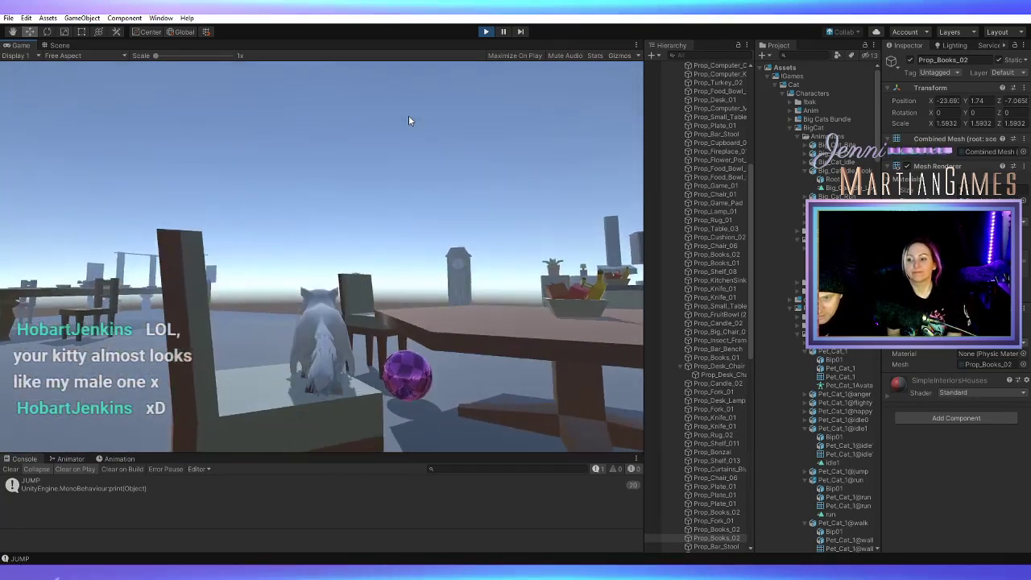
{"action": "key", "text": "w"}
{"action": "key", "text": "space"}
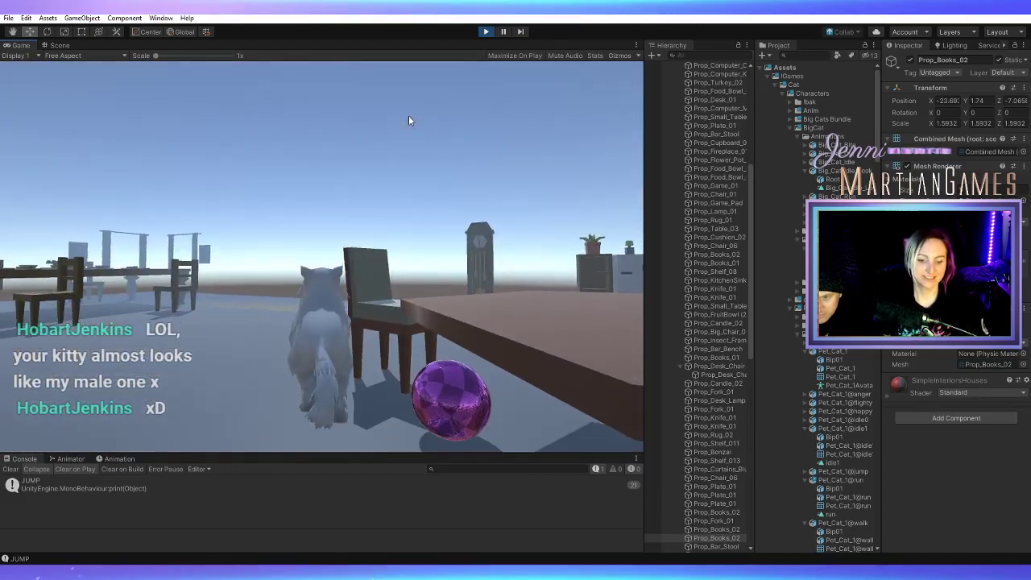
Walk the cat to the long wooden table and test a jump and forward movement beneath it
{"action": "key", "text": "w"}
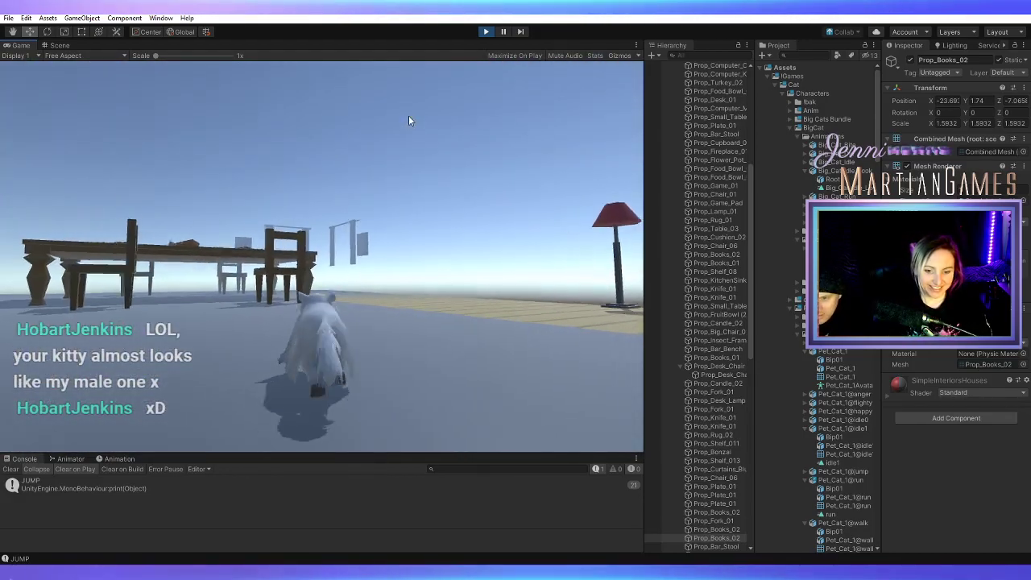
{"action": "key", "text": "w"}
{"action": "key", "text": "space"}
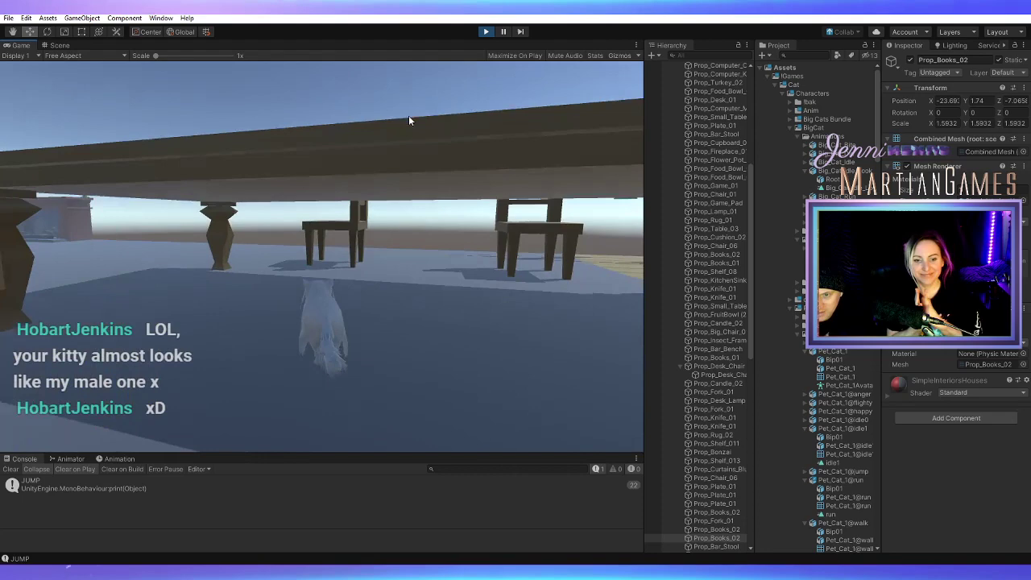
{"action": "key", "text": "w"}
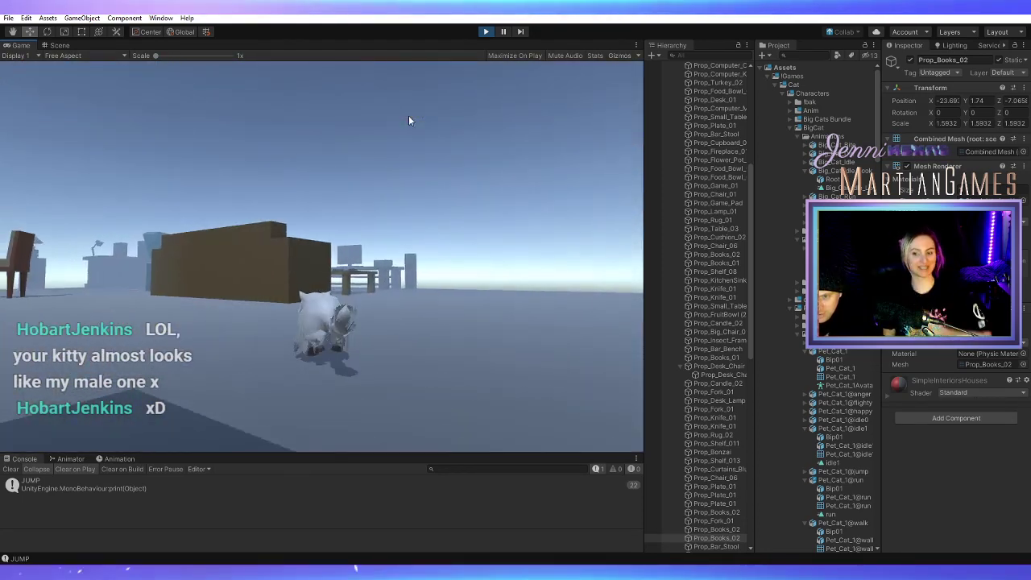
Test two more cat jumps with a right turn, heading toward the fireplace
{"action": "key", "text": "space"}
{"action": "key", "text": "w"}
{"action": "key", "text": "d"}
{"action": "key", "text": "space"}
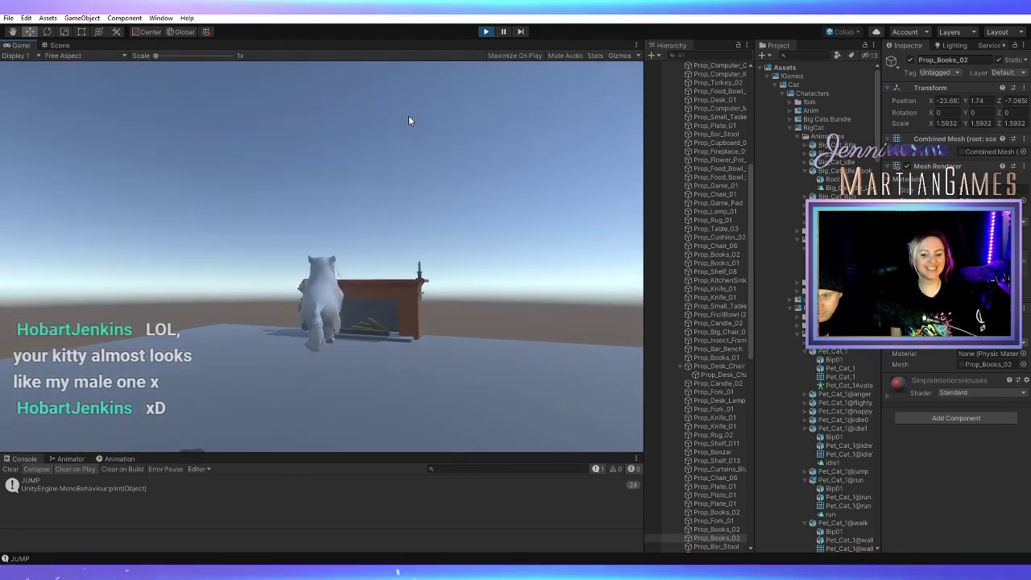
Jump the cat away from the fireplace, run it beneath the long wooden table and head toward the blue rug
{"action": "key", "text": "w"}
{"action": "key", "text": "space"}
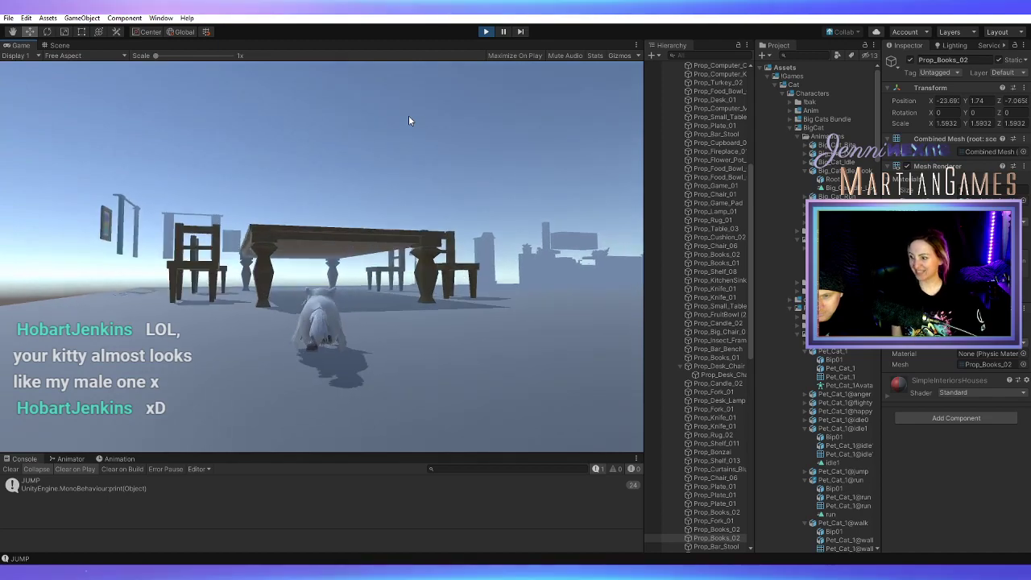
{"action": "key", "text": "w"}
{"action": "key", "text": "d"}
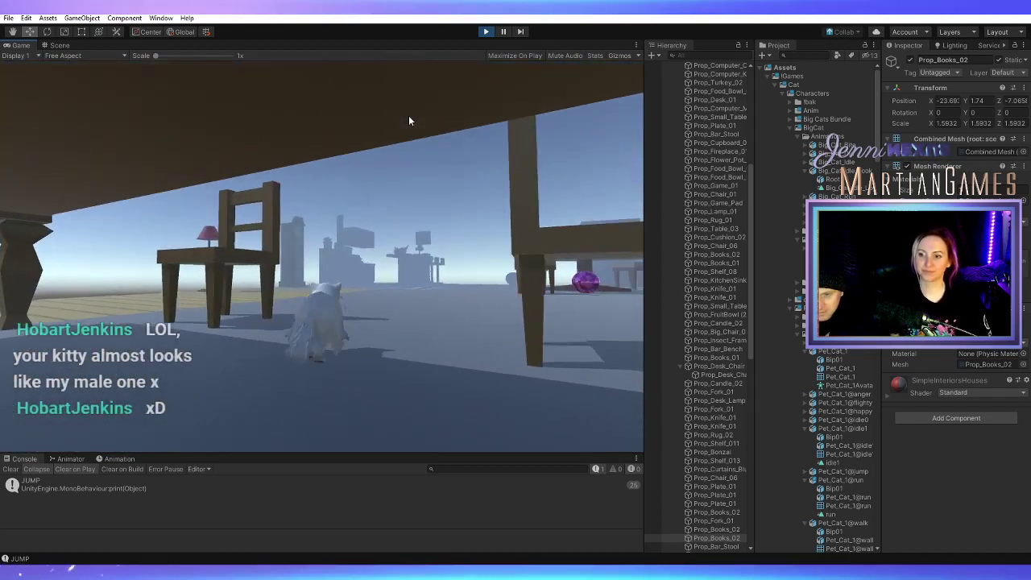
{"action": "key", "text": "space"}
{"action": "key", "text": "w"}
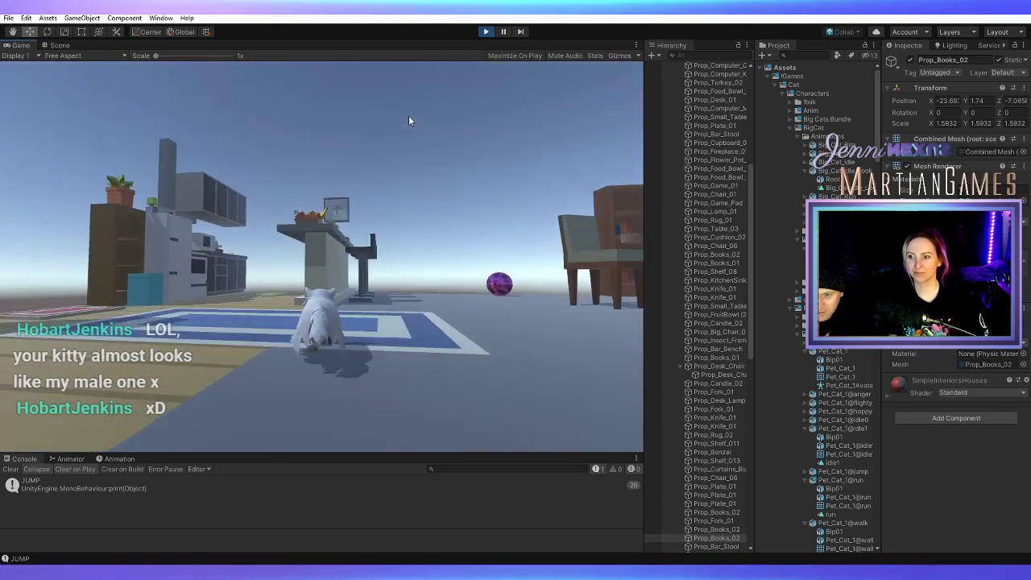
Test cat jumps across the blue rug and beside the dining chair near the purple sphere
{"action": "key", "text": "w"}
{"action": "key", "text": "space"}
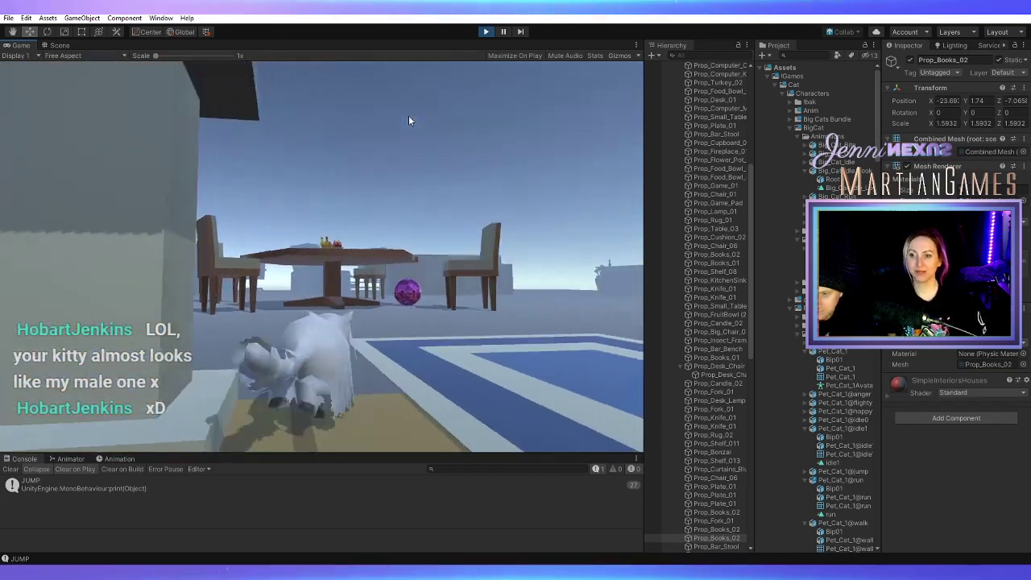
{"action": "key", "text": "w"}
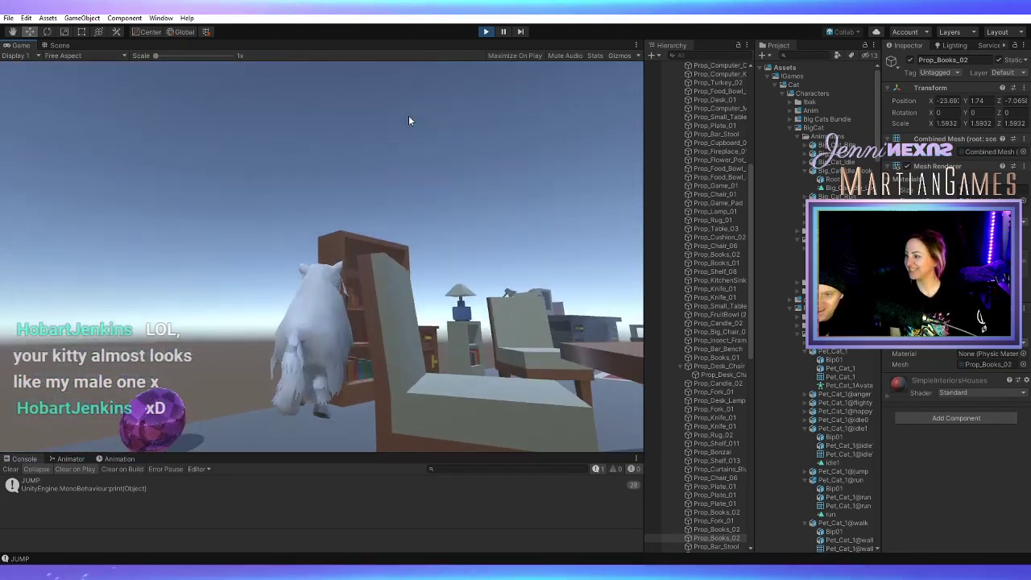
{"action": "key", "text": "w"}
{"action": "key", "text": "space"}
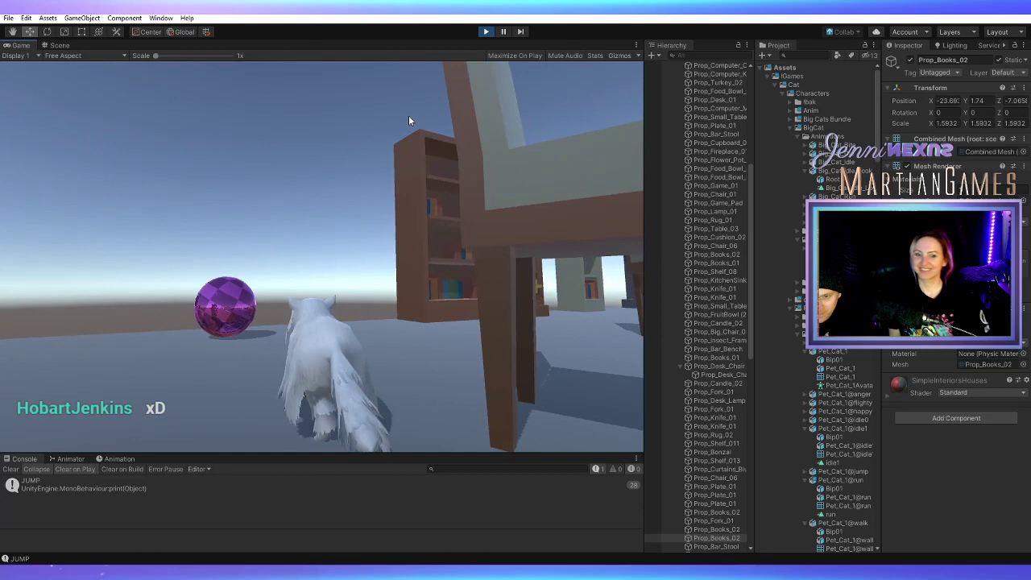
Walk the cat into the purple sphere, continue beyond the floor edge and turn it left back toward the furniture
{"action": "key", "text": "w"}
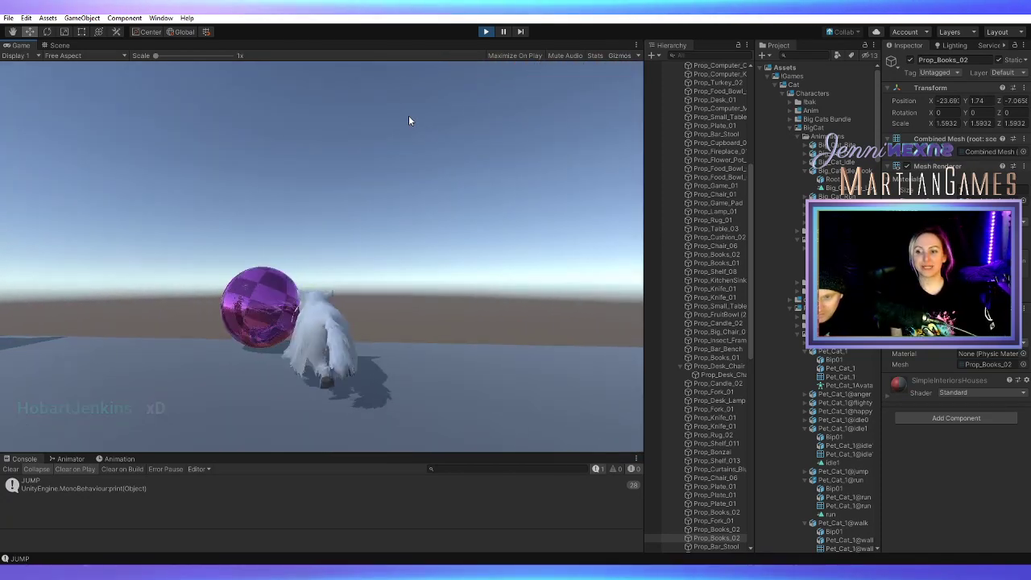
{"action": "key", "text": "w"}
{"action": "key", "text": "space"}
{"action": "key", "text": "a"}
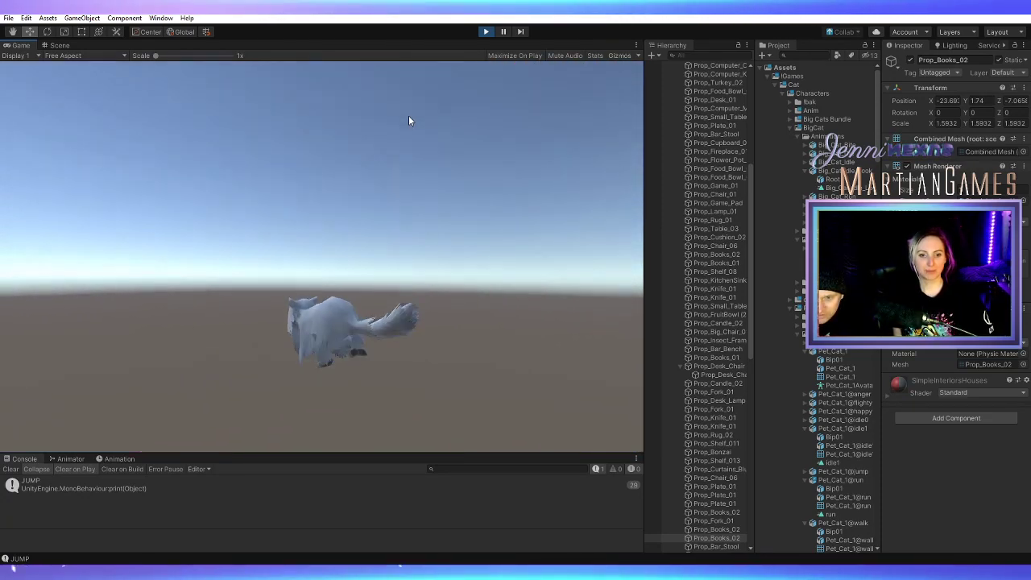
{"action": "key", "text": "a"}
{"action": "key", "text": "w"}
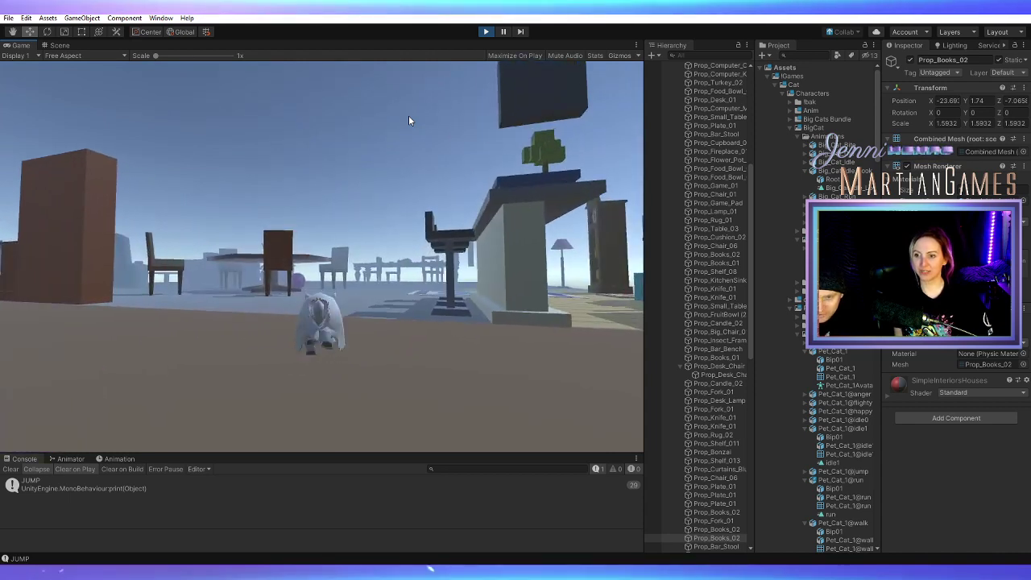
Run the cat past the dining table, sofa and long wooden table to the fireplace, testing a jump on the way
{"action": "key", "text": "w"}
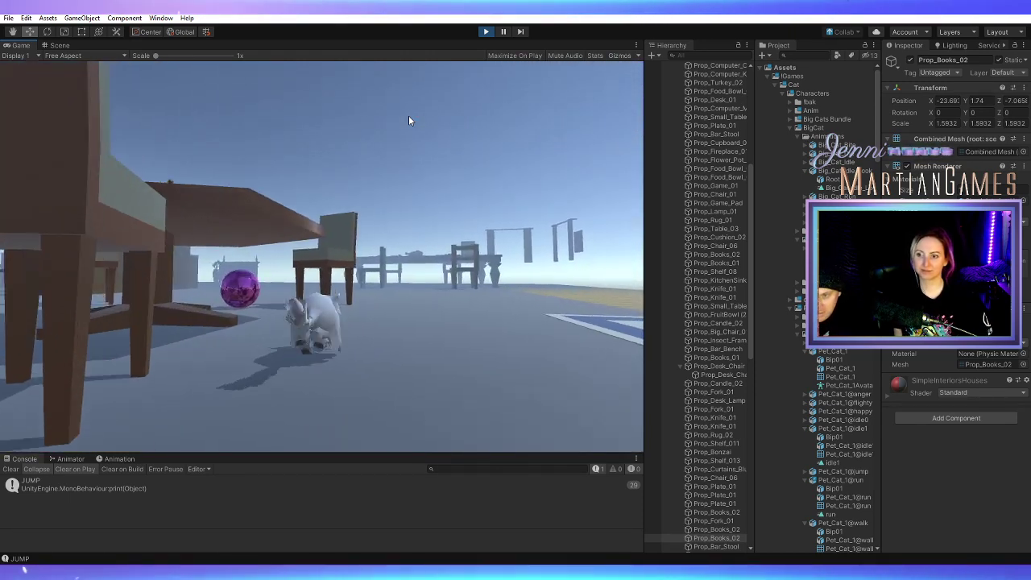
{"action": "key", "text": "w"}
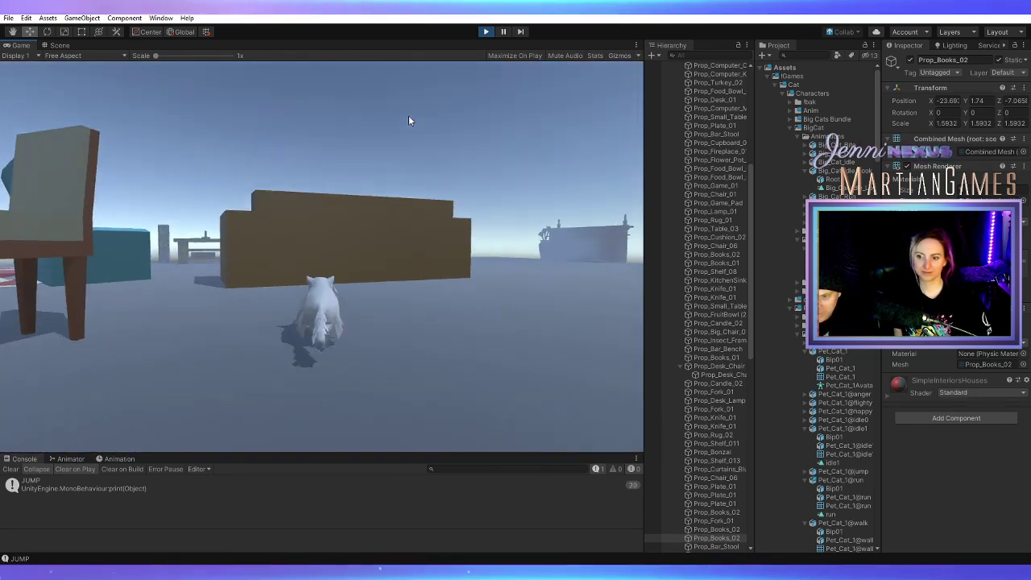
{"action": "key", "text": "w"}
{"action": "key", "text": "space"}
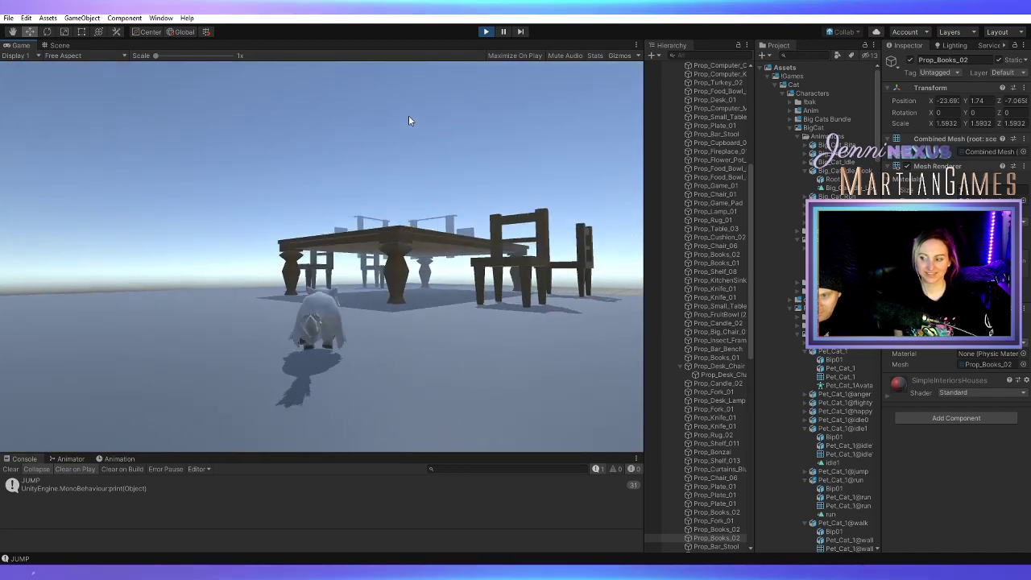
{"action": "key", "text": "w"}
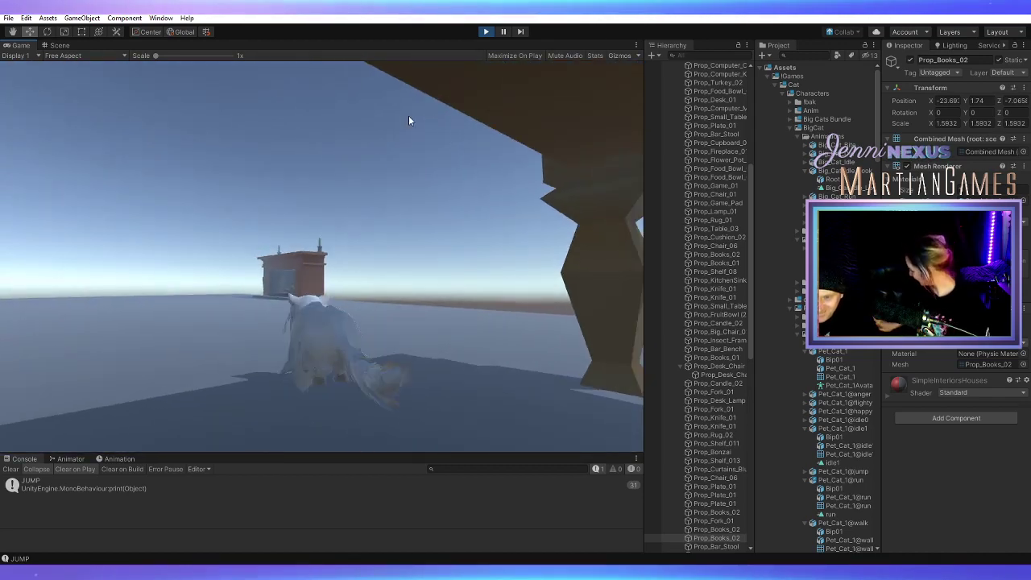
{"action": "key", "text": "w"}
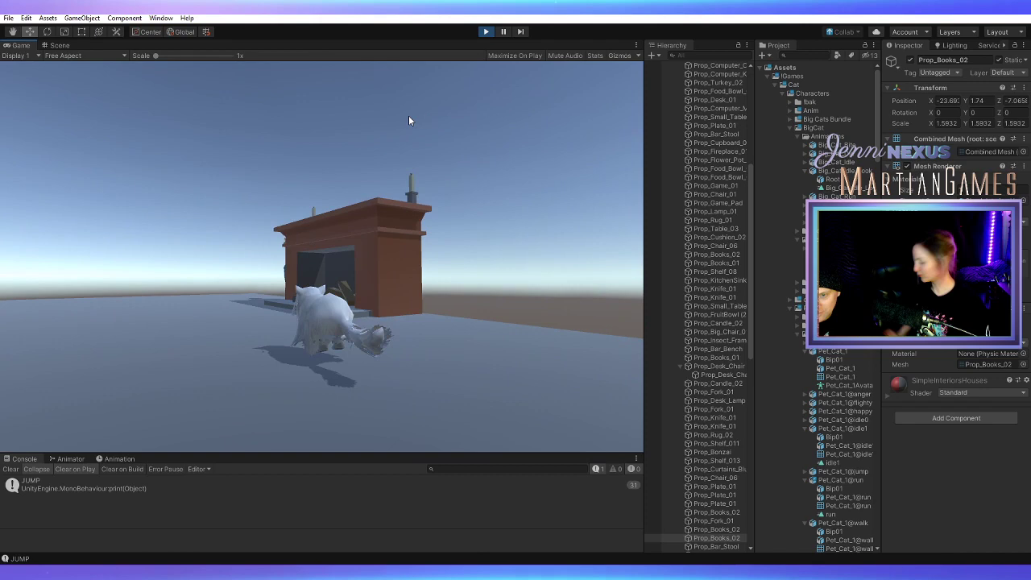
Jump the cat into the fireplace, turn it back out and jump it onto the coffee table
{"action": "key", "text": "space"}
{"action": "key", "text": "d"}
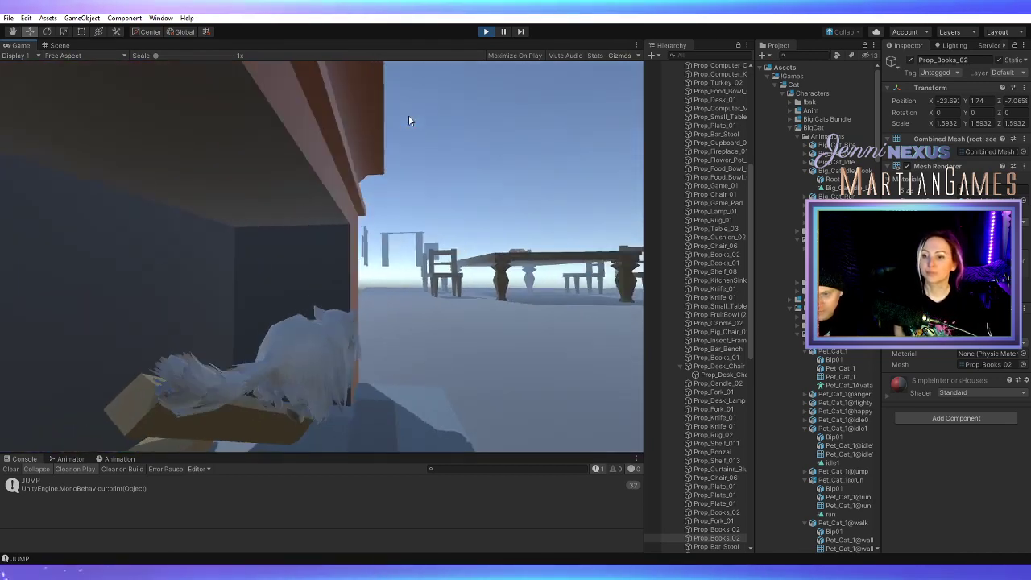
{"action": "key", "text": "w"}
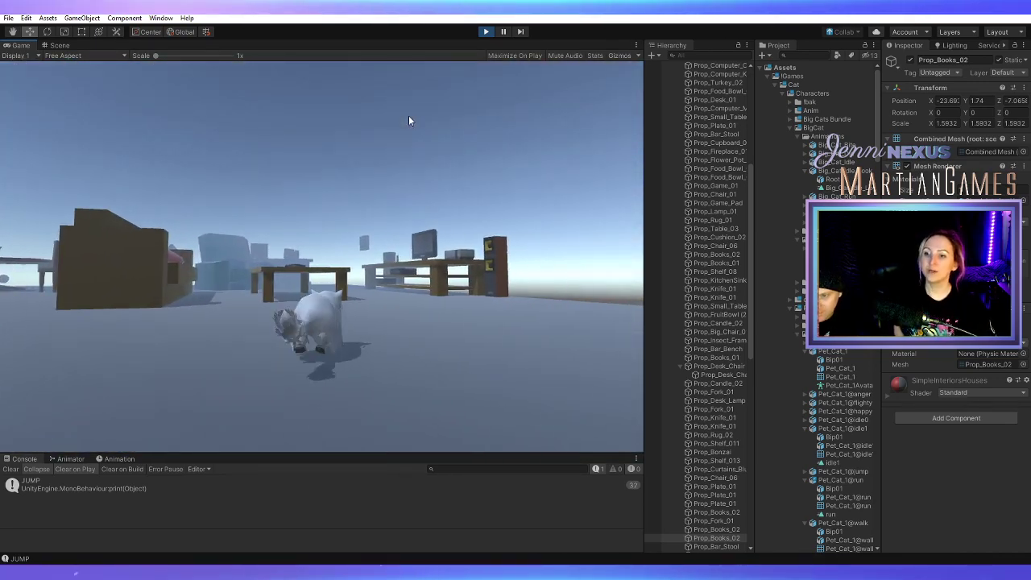
{"action": "key", "text": "w"}
{"action": "key", "text": "space"}
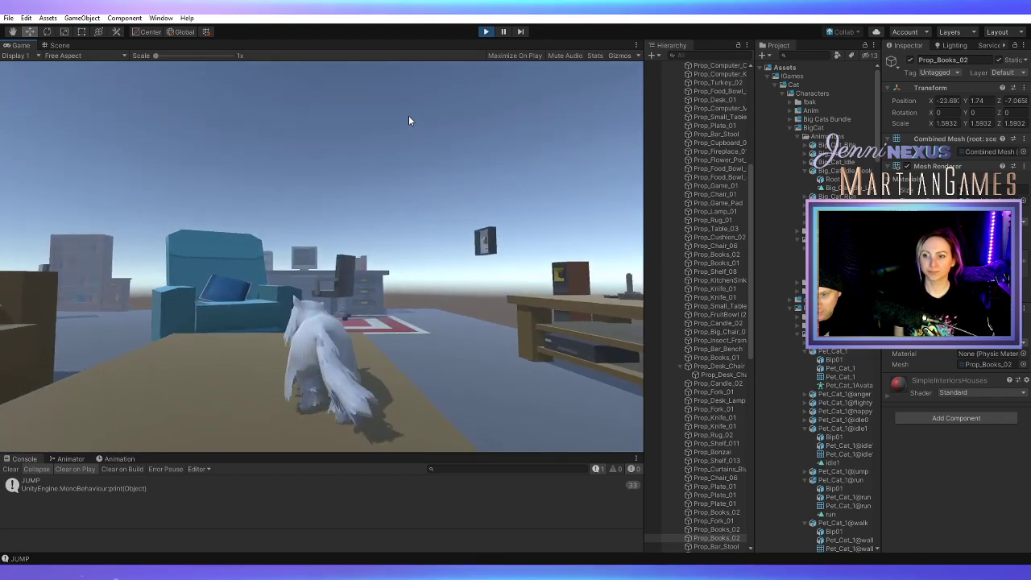
Turn the cat around on the coffee table, past the TV stand, until it faces the fireplace
{"action": "key", "text": "d"}
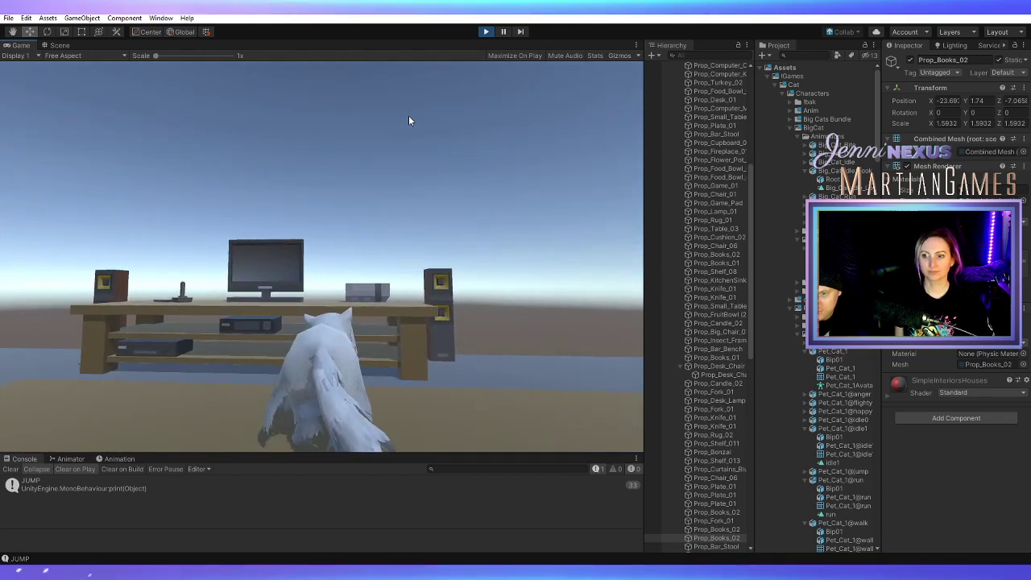
{"action": "key", "text": "d"}
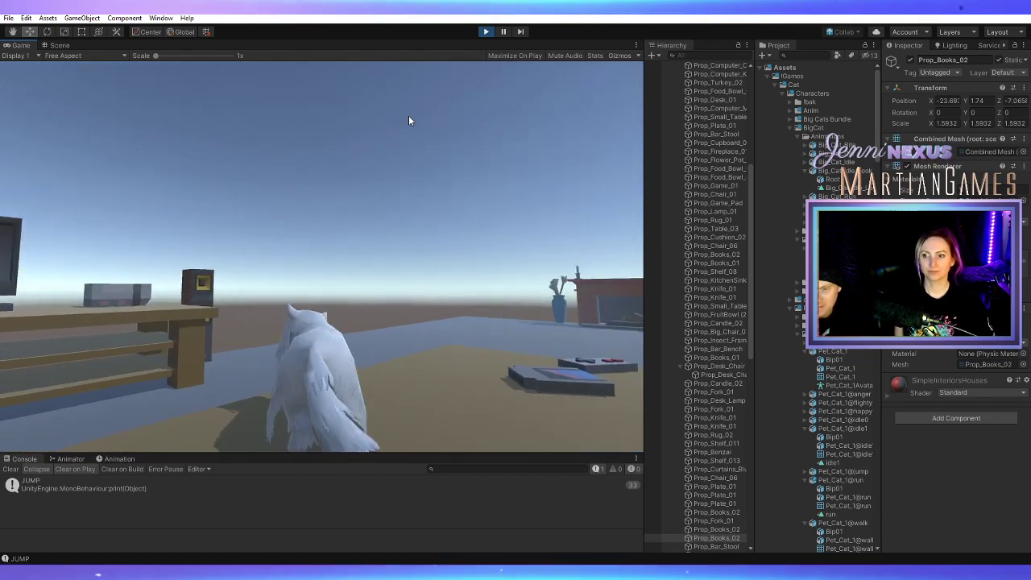
{"action": "key", "text": "a"}
{"action": "key", "text": "d"}
{"action": "key", "text": "w"}
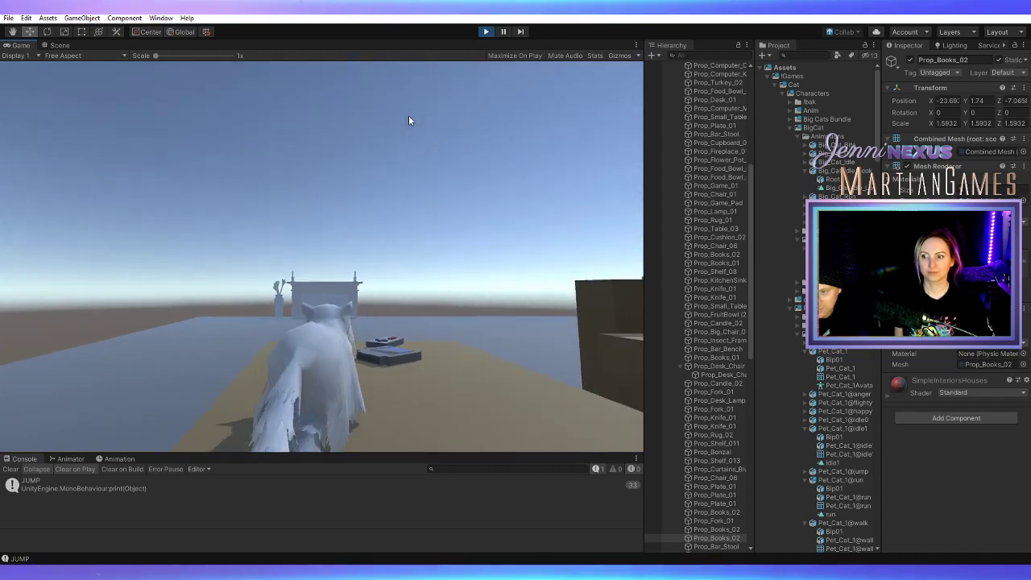
Jump the cat off the coffee table, turn it back toward the TV stand and stop the play test
{"action": "key", "text": "space"}
{"action": "key", "text": "d"}
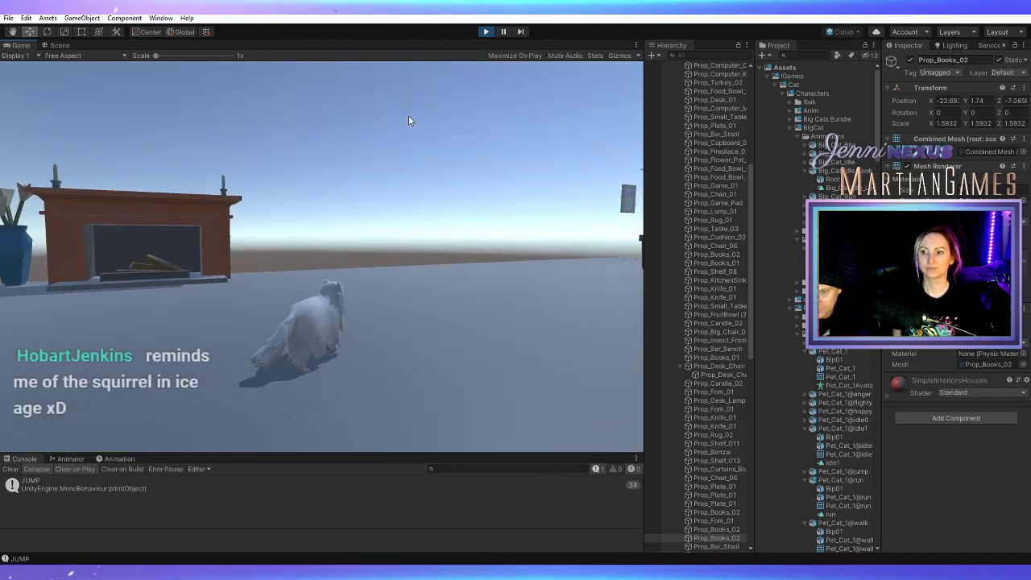
{"action": "key", "text": "w"}
{"action": "key", "text": "d"}
{"action": "key", "text": "w"}
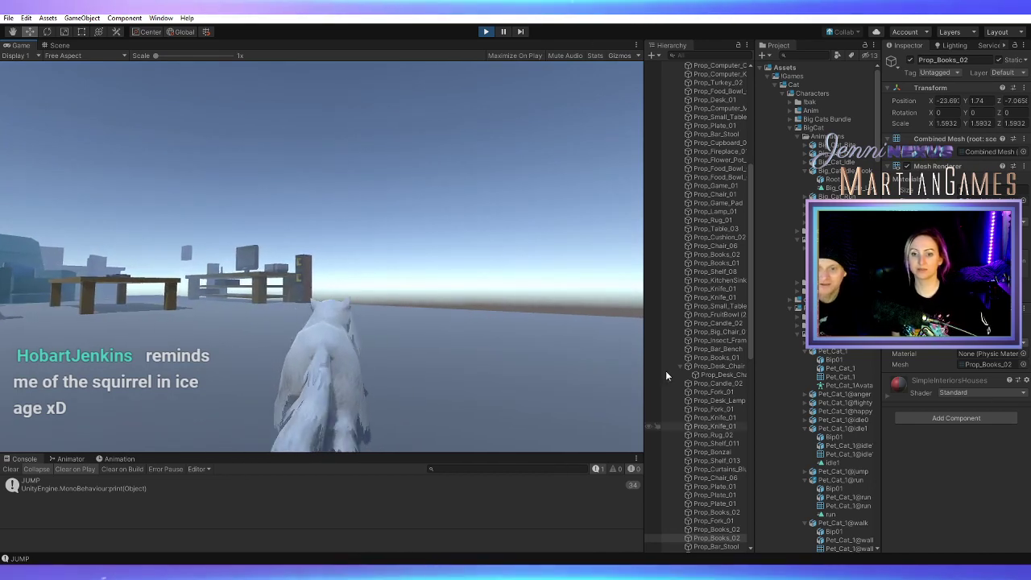
{"action": "left_click", "coordinate": [486, 32]}
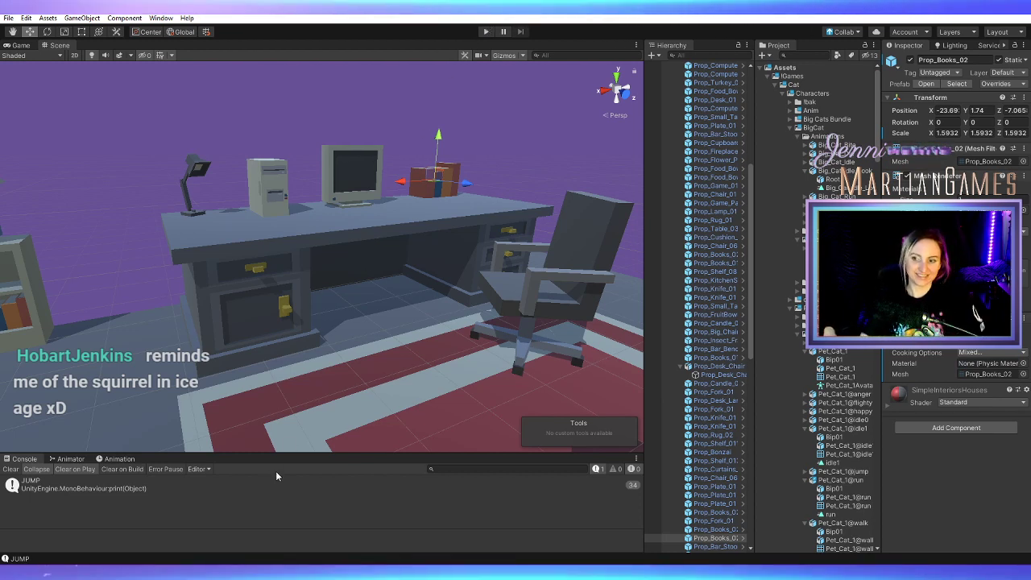
Move the TV stand with its television, speakers and devices along the Z axis to line up with the coffee table and sofa
{"action": "scroll", "coordinate": [394, 186], "scroll_direction": "down", "scroll_amount": 3}
{"action": "left_click_drag", "start_coordinate": [402, 236], "coordinate": [195, 316], "text": "alt"}
{"action": "scroll", "coordinate": [193, 320], "scroll_direction": "down", "scroll_amount": 6}
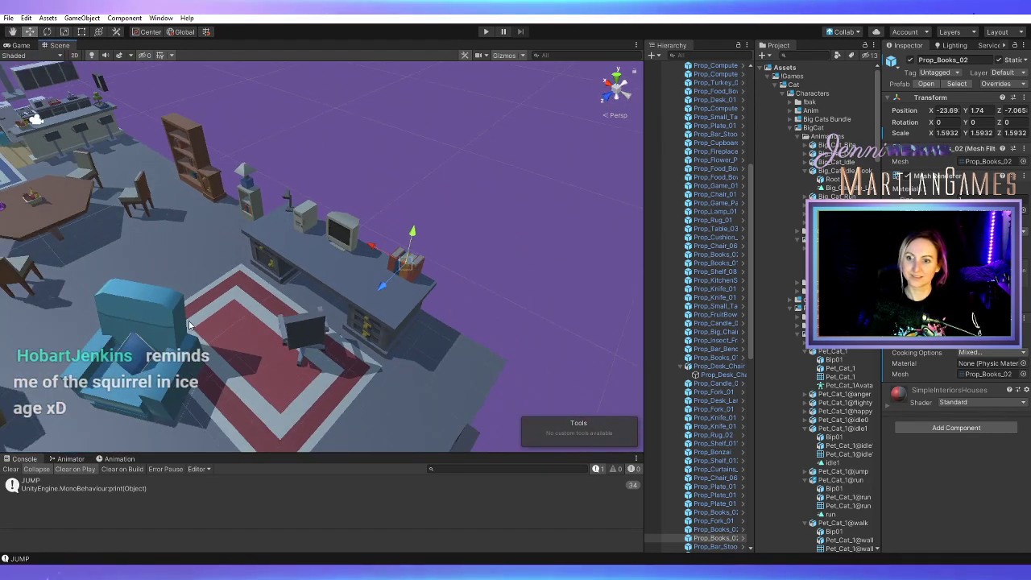
{"action": "middle_click_drag", "start_coordinate": [193, 321], "coordinate": [281, 311]}
{"action": "scroll", "coordinate": [260, 313], "scroll_direction": "down", "scroll_amount": 3}
{"action": "scroll", "coordinate": [258, 313], "scroll_direction": "down", "scroll_amount": 3}
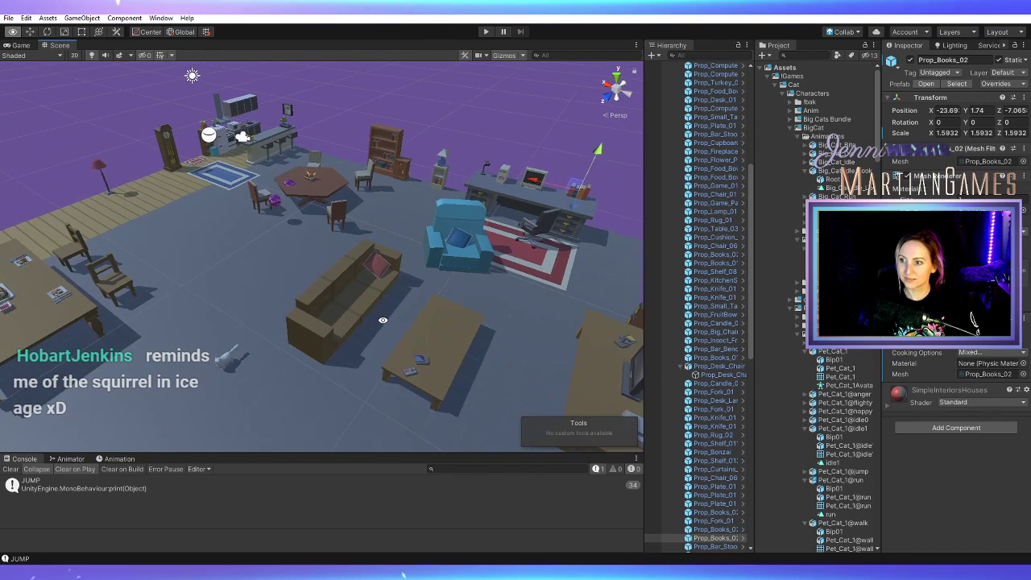
{"action": "middle_click_drag", "start_coordinate": [533, 350], "coordinate": [505, 347]}
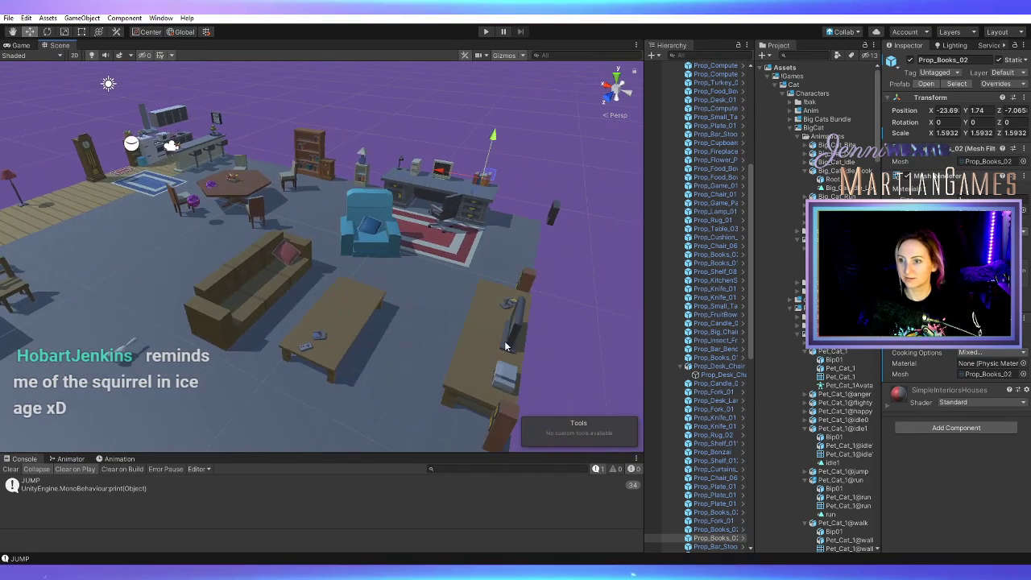
{"action": "left_click_drag", "start_coordinate": [414, 331], "coordinate": [108, 382], "text": "alt"}
{"action": "middle_click_drag", "start_coordinate": [282, 266], "coordinate": [441, 291]}
{"action": "left_click_drag", "start_coordinate": [442, 294], "coordinate": [305, 288], "text": "alt"}
{"action": "middle_click_drag", "start_coordinate": [305, 289], "coordinate": [348, 332]}
{"action": "scroll", "coordinate": [308, 271], "scroll_direction": "up", "scroll_amount": 5}
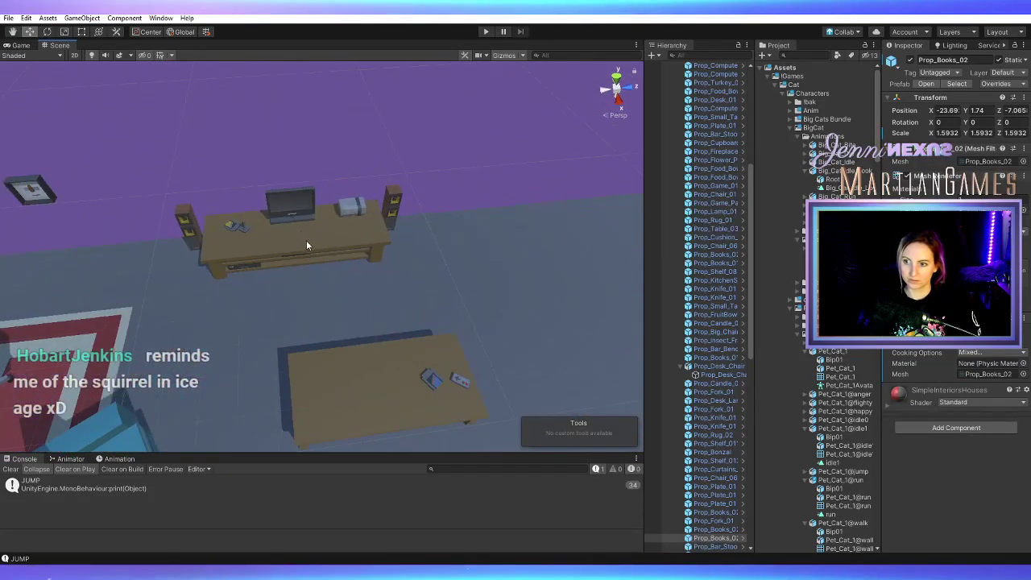
{"action": "left_click", "coordinate": [306, 242]}
{"action": "scroll", "coordinate": [278, 242], "scroll_direction": "up", "scroll_amount": 3}
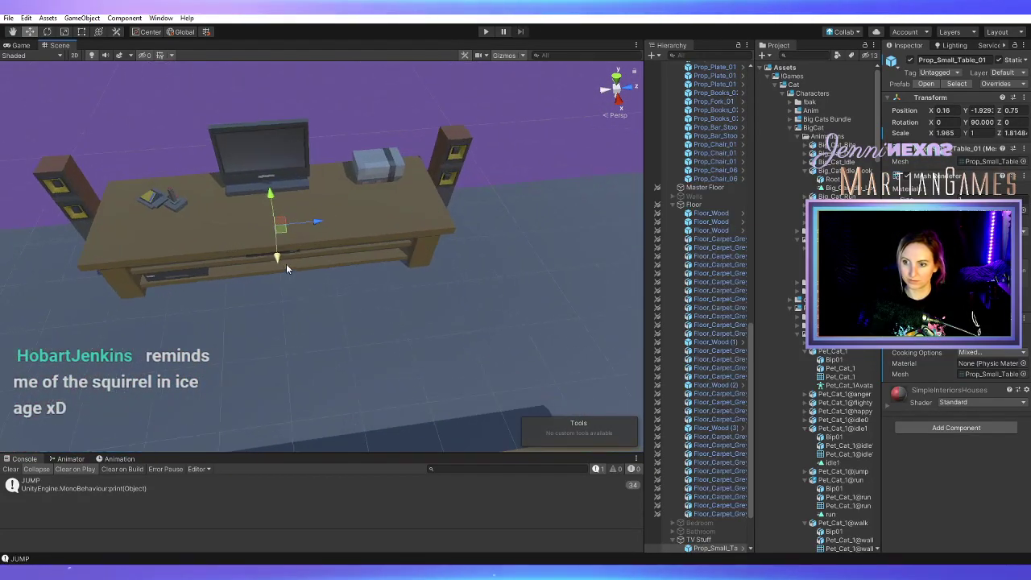
{"action": "left_click", "coordinate": [256, 258], "text": "shift"}
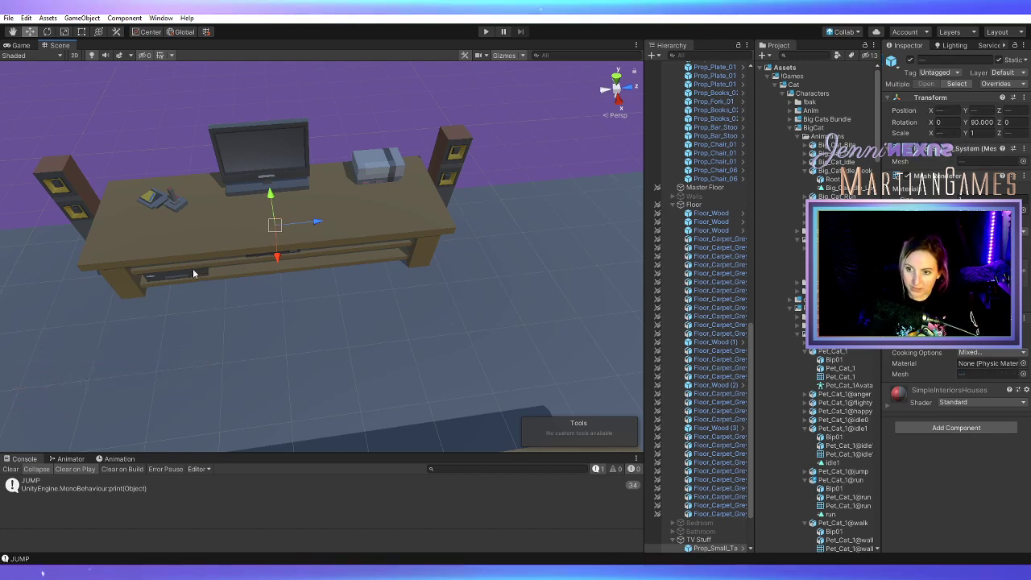
{"action": "left_click", "coordinate": [153, 201], "text": "shift"}
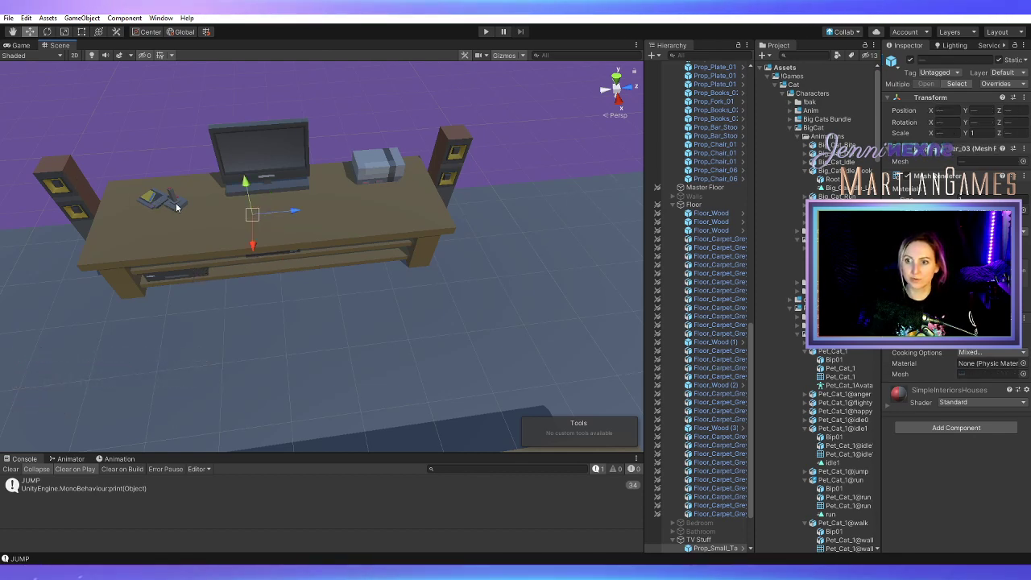
{"action": "left_click_drag", "start_coordinate": [463, 154], "coordinate": [509, 374], "text": "alt"}
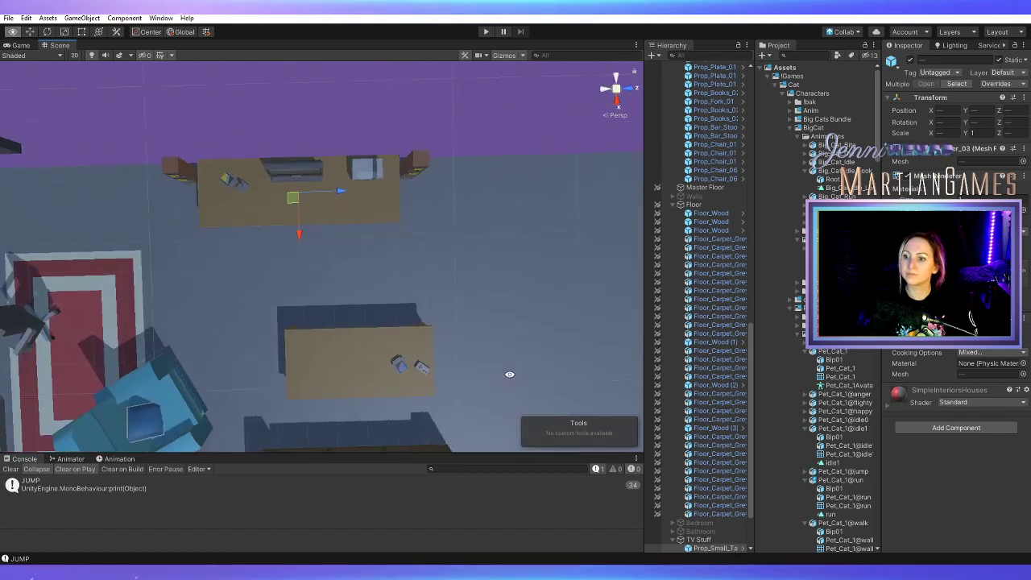
{"action": "left_click", "coordinate": [616, 89]}
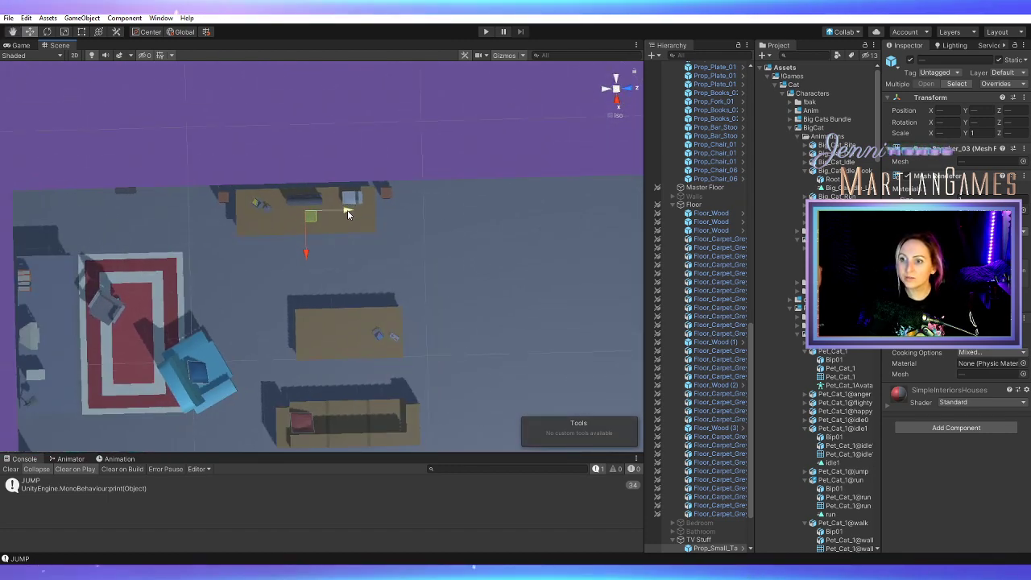
{"action": "mouse_move", "coordinate": [359, 215]}
{"action": "left_mouse_down"}
{"action": "mouse_move", "coordinate": [371, 220]}
{"action": "mouse_move", "coordinate": [318, 216]}
{"action": "mouse_move", "coordinate": [374, 225]}
{"action": "left_mouse_up"}
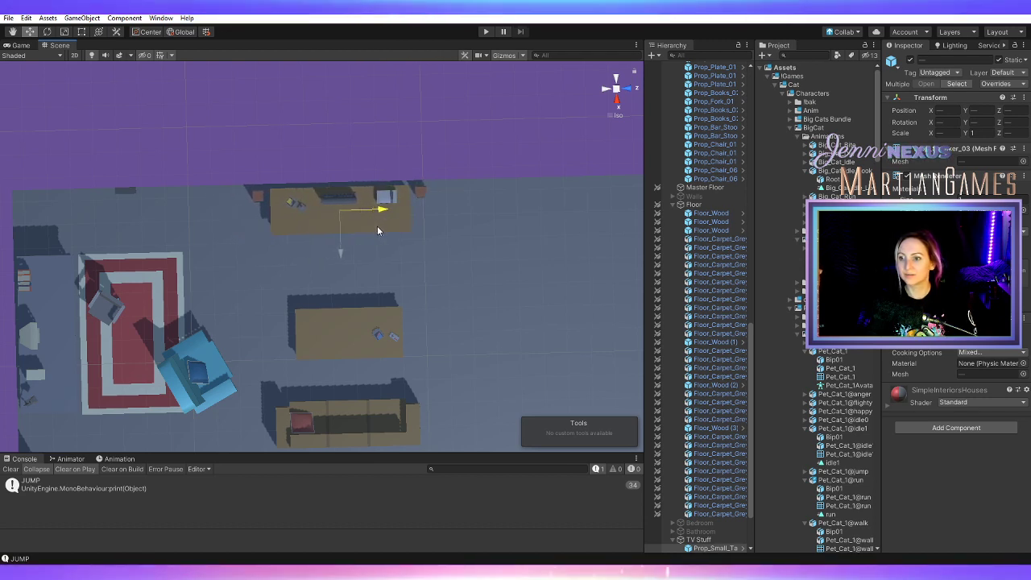
Add the coffee table, sofa and armchair with their small items to the TV furniture selection and move everything along Z toward the fireplace
{"action": "scroll", "coordinate": [378, 299], "scroll_direction": "down", "scroll_amount": 3}
{"action": "mouse_move", "coordinate": [414, 362]}
{"action": "right_mouse_down"}
{"action": "mouse_move", "coordinate": [446, 373]}
{"action": "mouse_move", "coordinate": [446, 301]}
{"action": "mouse_move", "coordinate": [411, 348]}
{"action": "right_mouse_up"}
{"action": "scroll", "coordinate": [354, 344], "scroll_direction": "up", "scroll_amount": 3}
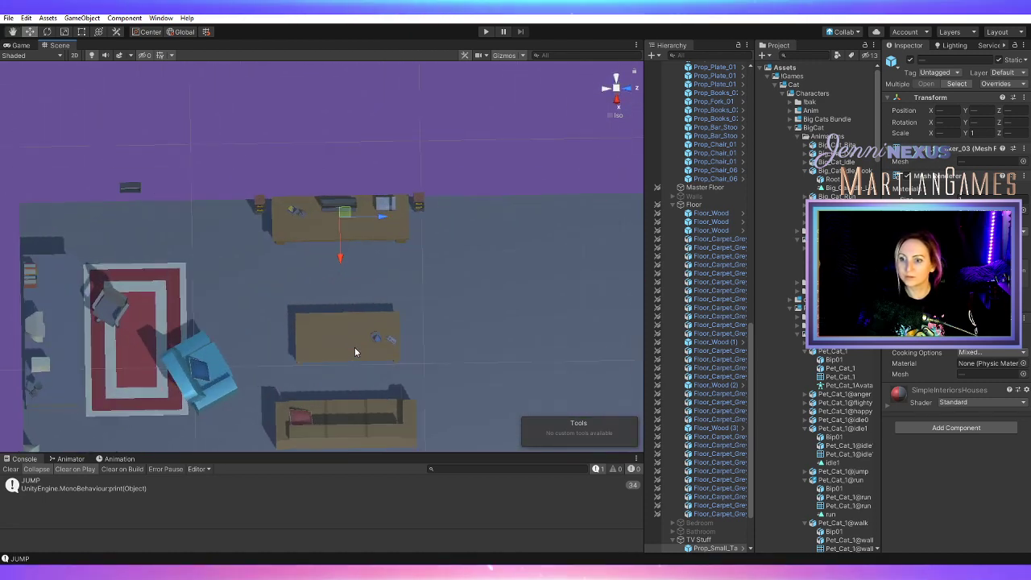
{"action": "left_click", "coordinate": [358, 353]}
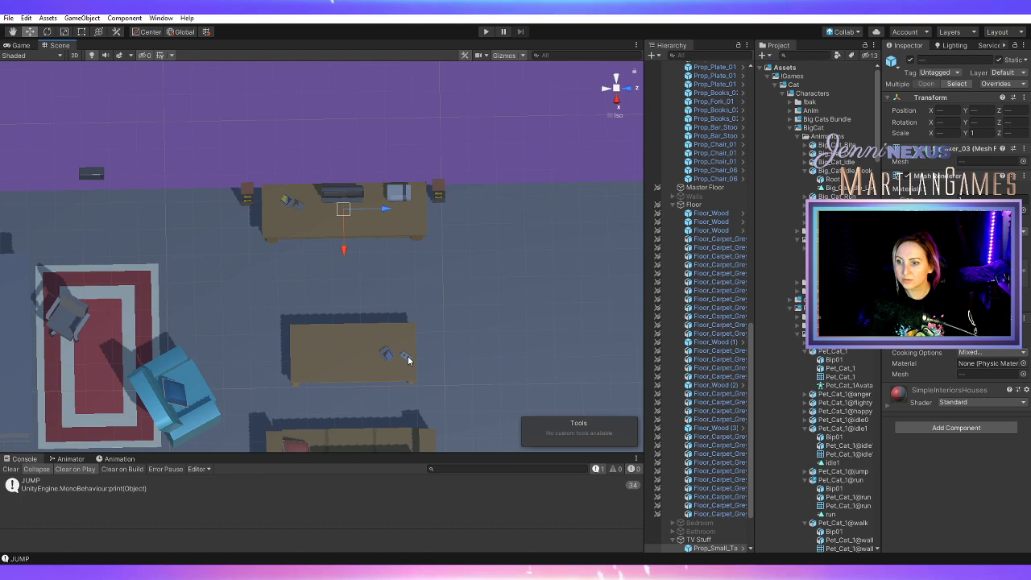
{"action": "scroll", "coordinate": [440, 361], "scroll_direction": "down", "scroll_amount": 3}
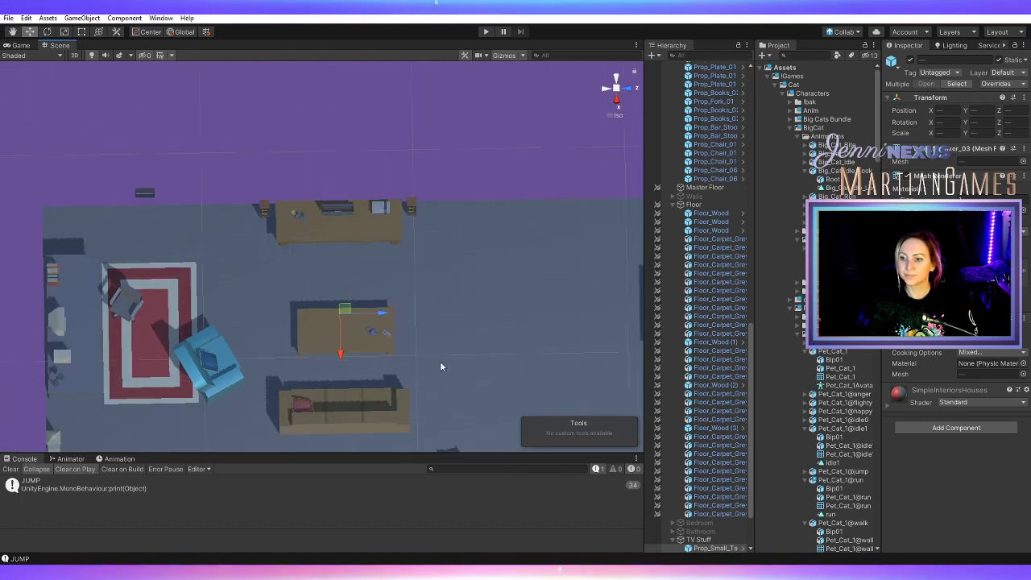
{"action": "left_click_drag", "start_coordinate": [379, 301], "coordinate": [400, 325]}
{"action": "scroll", "coordinate": [400, 325], "scroll_direction": "up", "scroll_amount": 3}
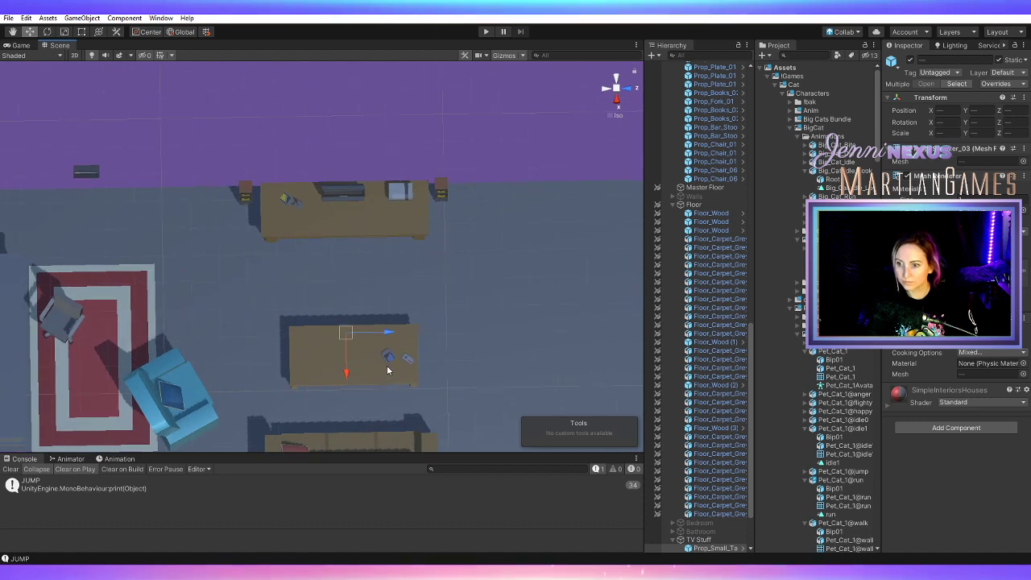
{"action": "left_click_drag", "start_coordinate": [377, 331], "coordinate": [464, 355]}
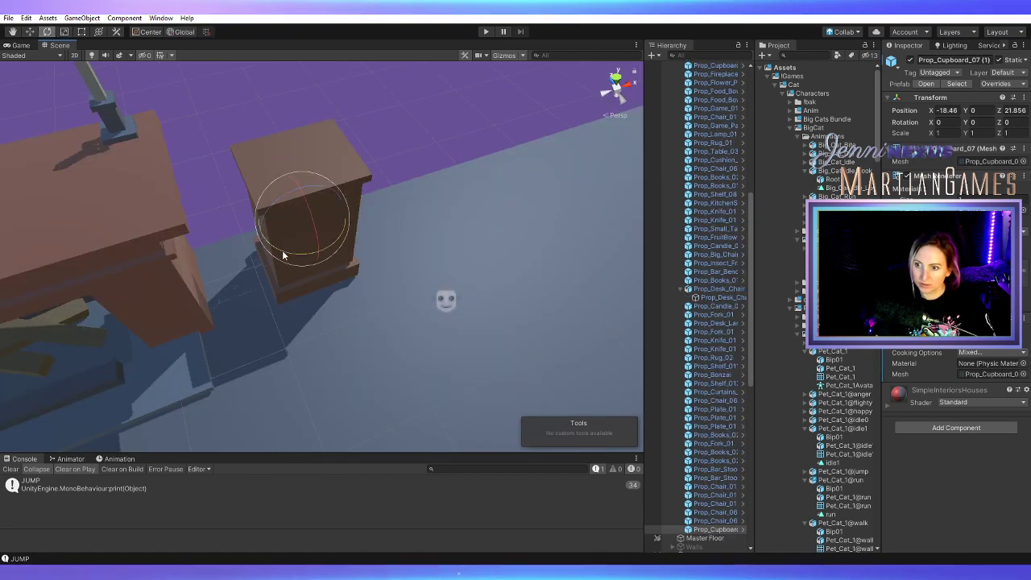
Rotate the cupboard beside the fireplace about 180° around Y so its doors face the room, and move it closer to the fireplace along X
{"action": "left_click_drag", "start_coordinate": [284, 251], "coordinate": [80, 100]}
{"action": "key", "text": "w"}
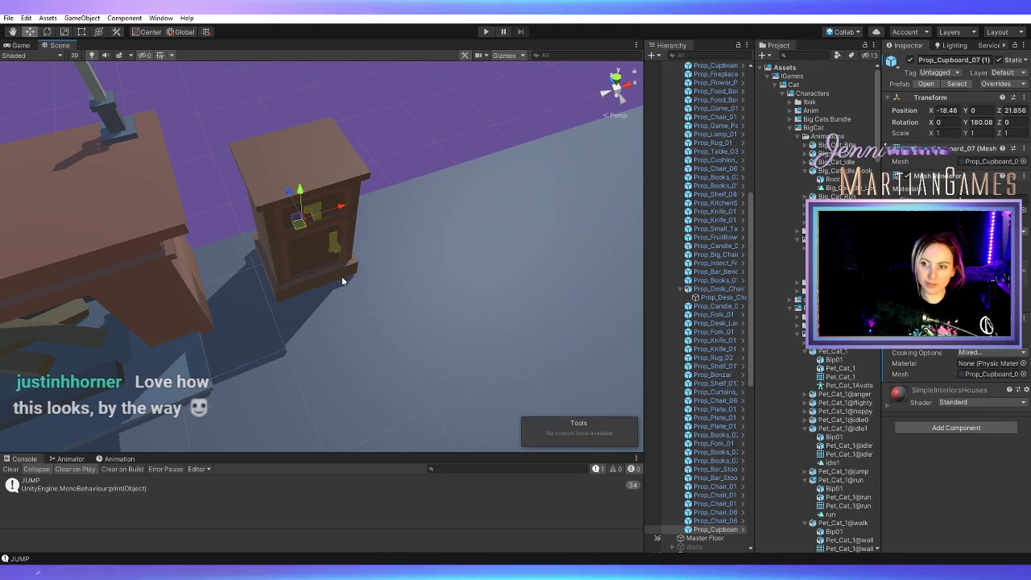
{"action": "left_click_drag", "start_coordinate": [339, 212], "coordinate": [327, 217]}
Inspect the cupboard's placement beside the fireplace from the side and from the front
{"action": "scroll", "coordinate": [326, 218], "scroll_direction": "down", "scroll_amount": 4}
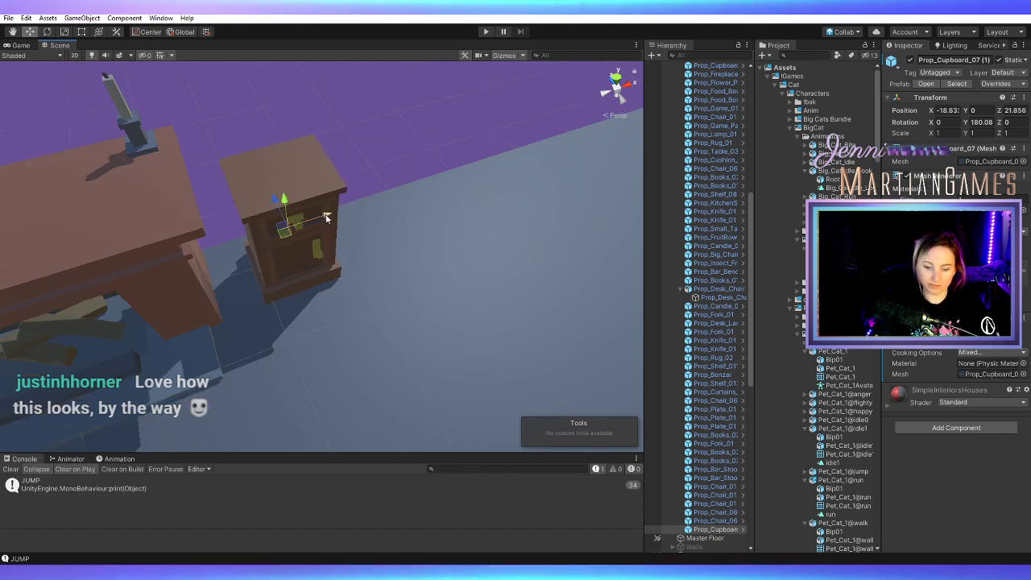
{"action": "middle_click_drag", "start_coordinate": [161, 303], "coordinate": [298, 229]}
{"action": "left_click_drag", "start_coordinate": [407, 343], "coordinate": [215, 294], "text": "alt"}
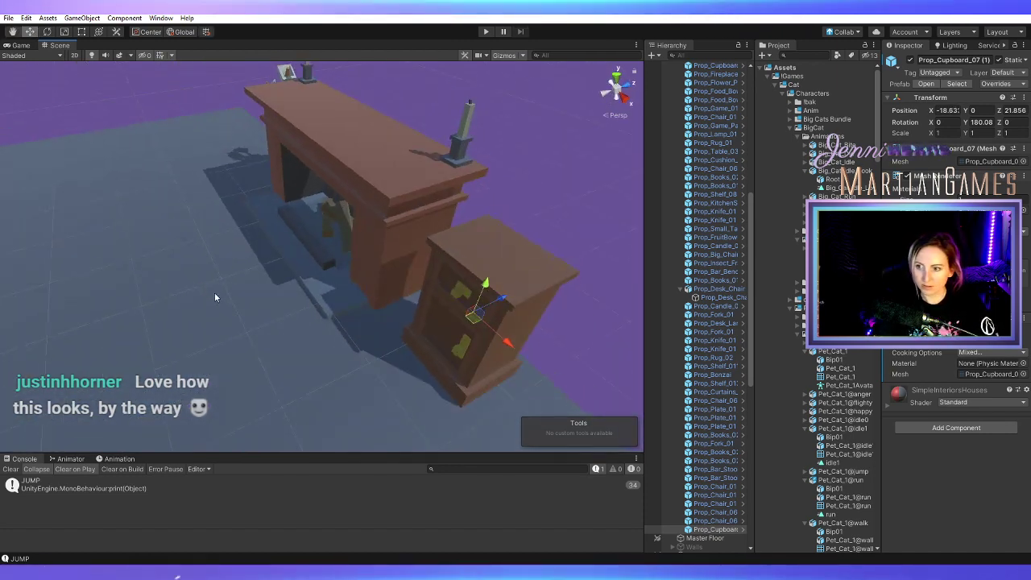
{"action": "scroll", "coordinate": [217, 295], "scroll_direction": "down", "scroll_amount": 5}
{"action": "middle_click_drag", "start_coordinate": [612, 337], "coordinate": [357, 314]}
{"action": "left_click_drag", "start_coordinate": [233, 322], "coordinate": [475, 290], "text": "alt"}
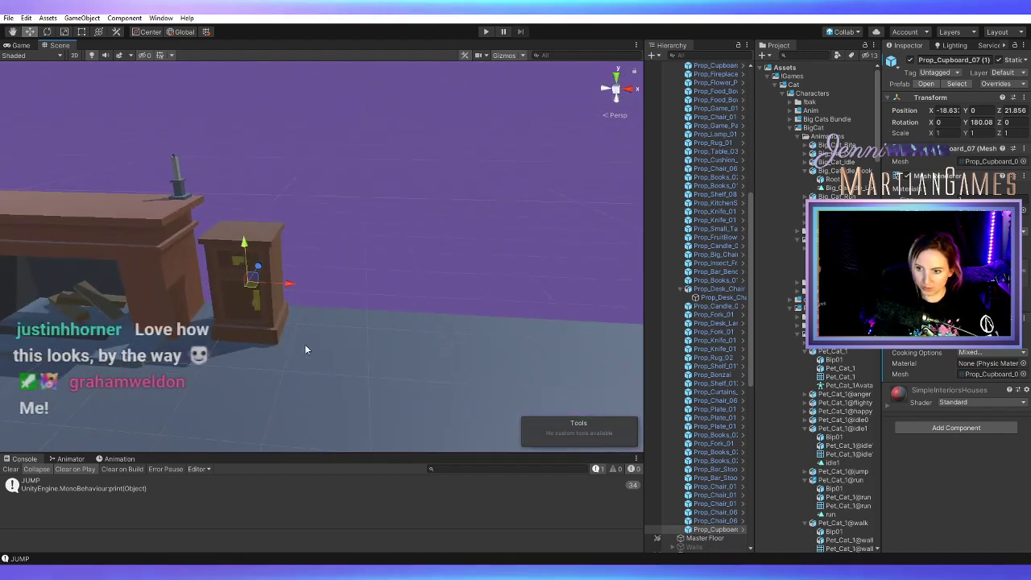
{"action": "middle_click_drag", "start_coordinate": [193, 348], "coordinate": [343, 344]}
{"action": "scroll", "coordinate": [324, 349], "scroll_direction": "down", "scroll_amount": 4}
{"action": "scroll", "coordinate": [330, 346], "scroll_direction": "down", "scroll_amount": 2}
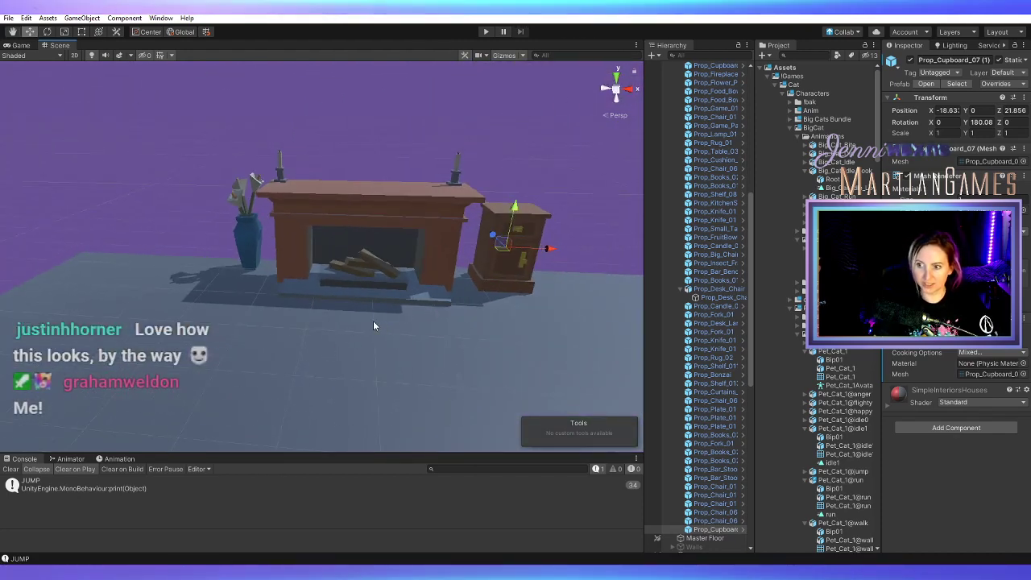
{"action": "left_click_drag", "start_coordinate": [375, 322], "coordinate": [354, 315], "text": "alt"}
{"action": "scroll", "coordinate": [346, 309], "scroll_direction": "down", "scroll_amount": 2}
Adjust the cupboard's position beside the fireplace to X -18.75 and Z 21.952
{"action": "key", "text": "ctrl+z"}
{"action": "scroll", "coordinate": [360, 309], "scroll_direction": "up", "scroll_amount": 8}
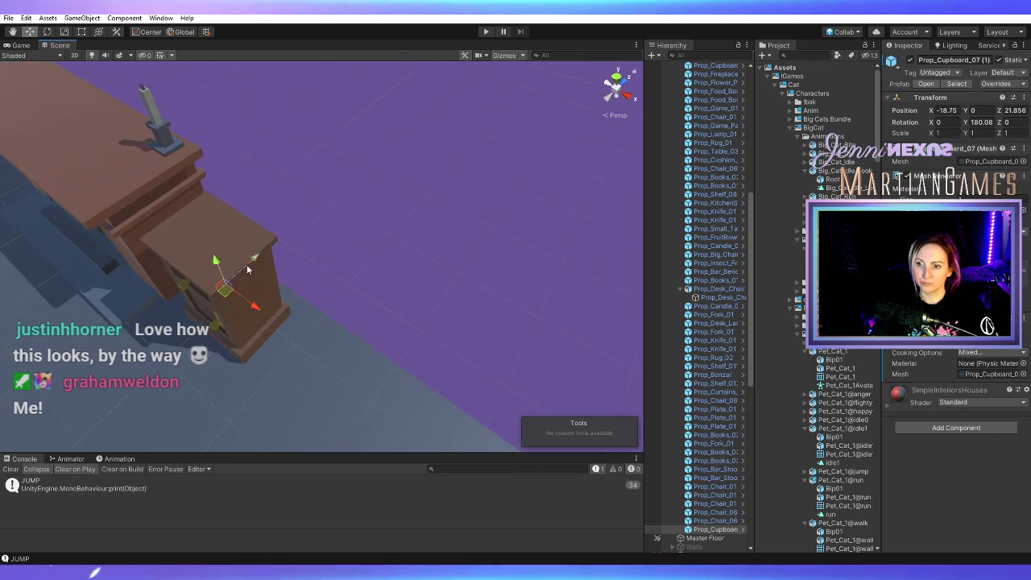
{"action": "left_click_drag", "start_coordinate": [249, 262], "coordinate": [306, 310]}
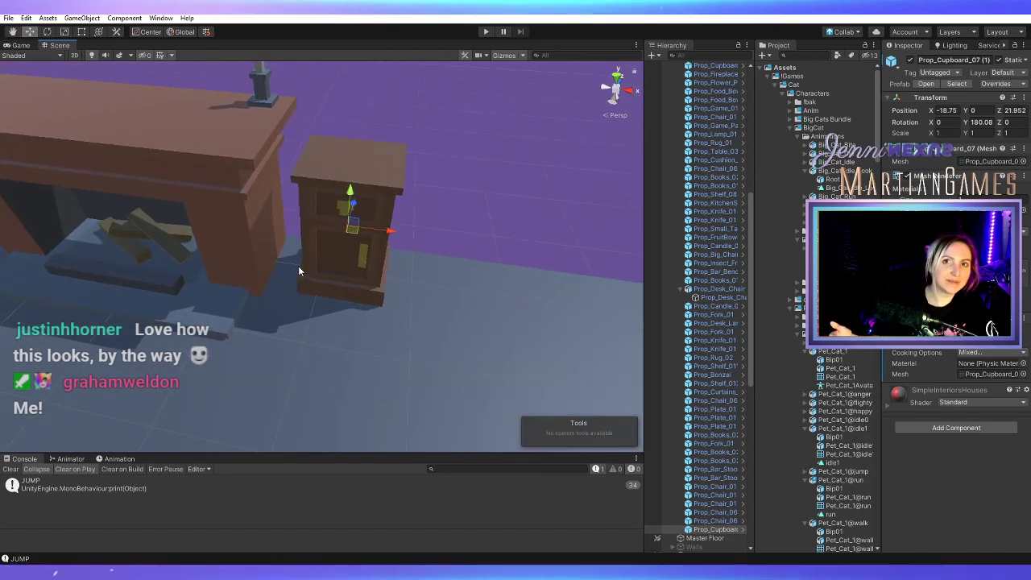
Move the flower pot beside the fireplace to X -23.93 and Z 21.72
{"action": "scroll", "coordinate": [334, 262], "scroll_direction": "down", "scroll_amount": 6}
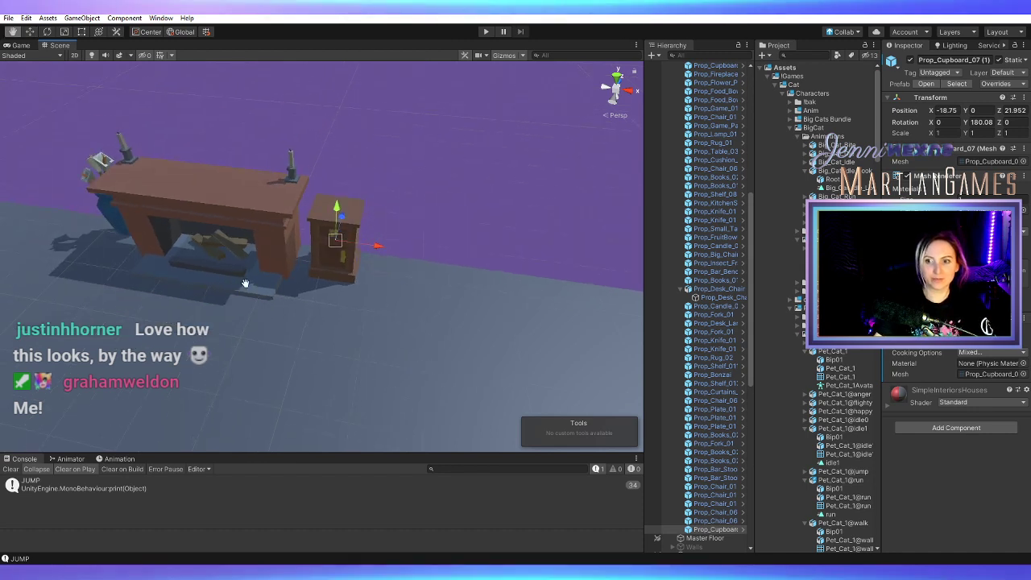
{"action": "middle_click_drag", "start_coordinate": [246, 285], "coordinate": [258, 285]}
{"action": "left_click_drag", "start_coordinate": [257, 284], "coordinate": [229, 275], "text": "alt"}
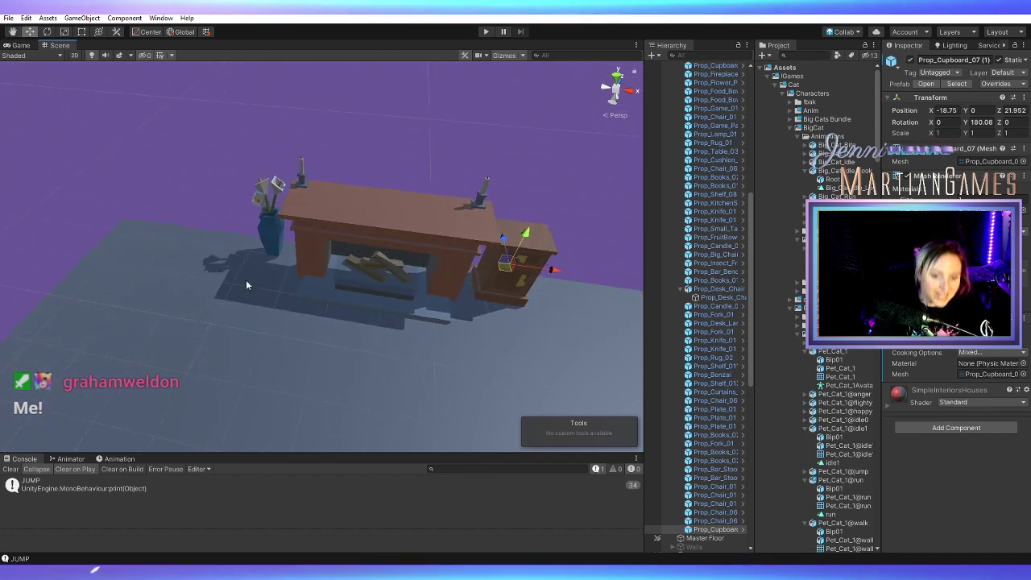
{"action": "left_click_drag", "start_coordinate": [303, 372], "coordinate": [315, 363], "text": "alt"}
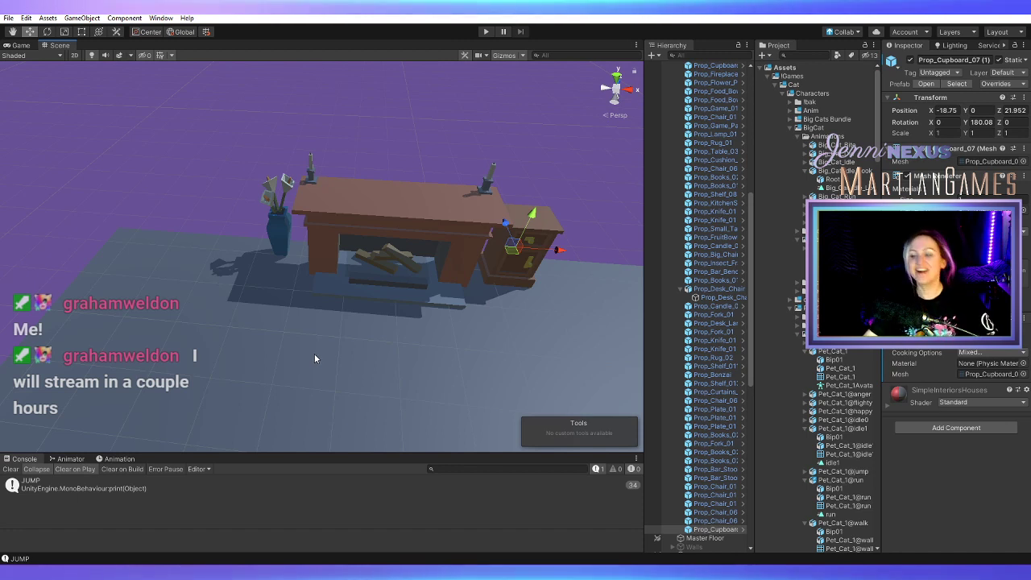
{"action": "left_click_drag", "start_coordinate": [477, 287], "coordinate": [454, 276], "text": "alt"}
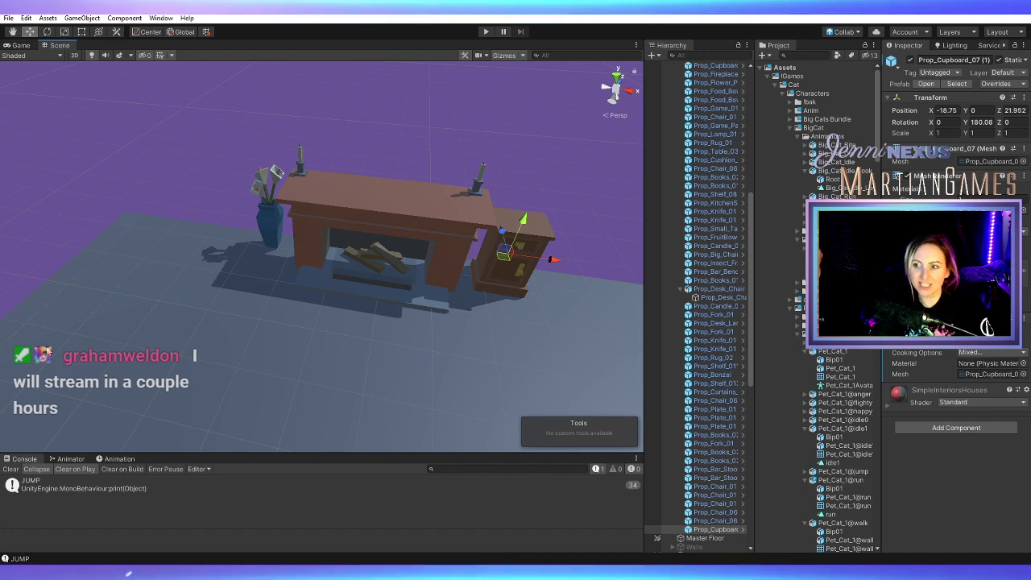
{"action": "left_click", "coordinate": [270, 230]}
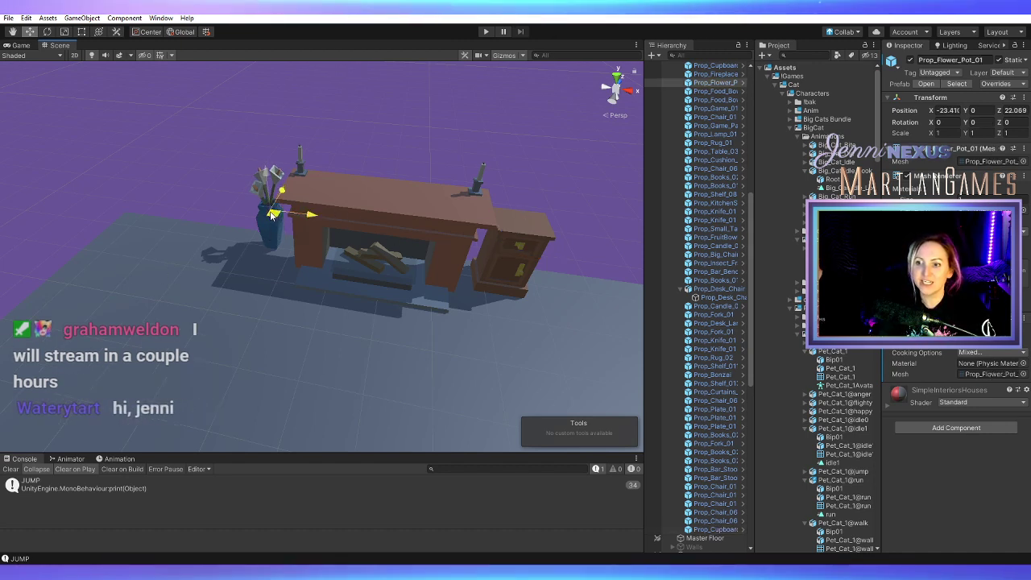
{"action": "left_click_drag", "start_coordinate": [267, 224], "coordinate": [325, 280], "text": "alt"}
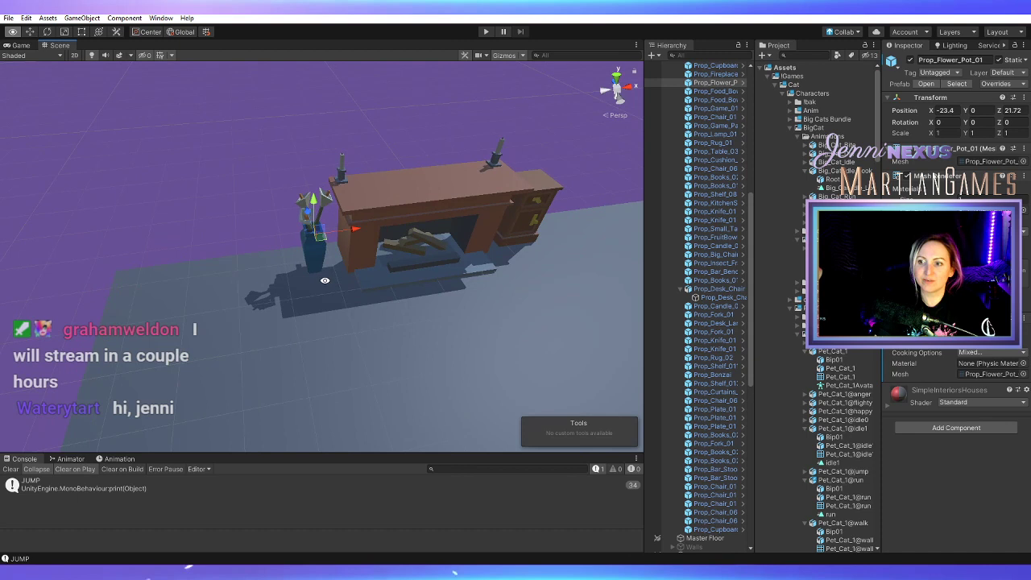
{"action": "left_click_drag", "start_coordinate": [346, 231], "coordinate": [326, 239]}
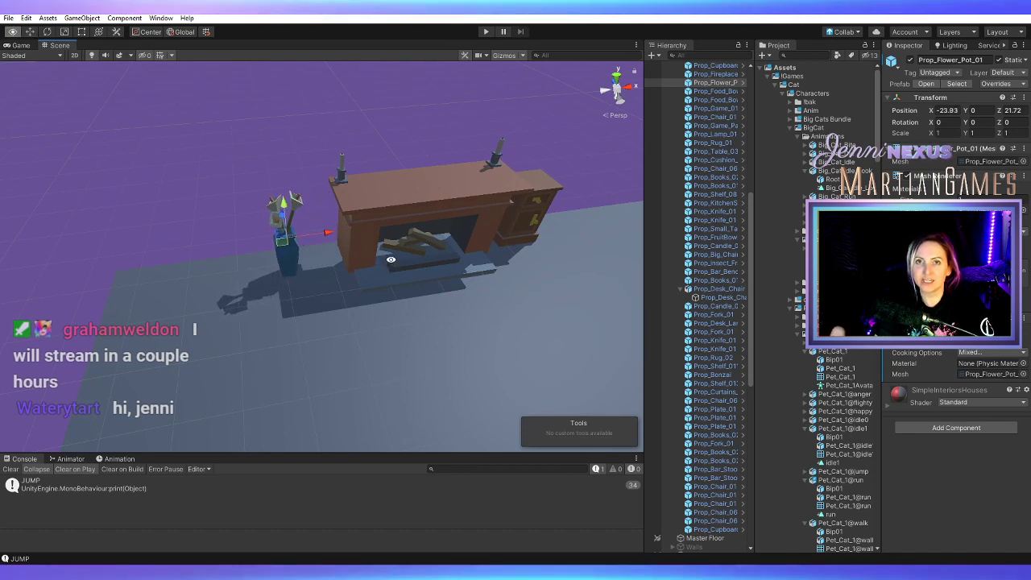
Examine the living-room layout from above, comparing the fireplace with the sofa, coffee table and TV stand
{"action": "left_click_drag", "start_coordinate": [391, 258], "coordinate": [339, 319], "text": "alt"}
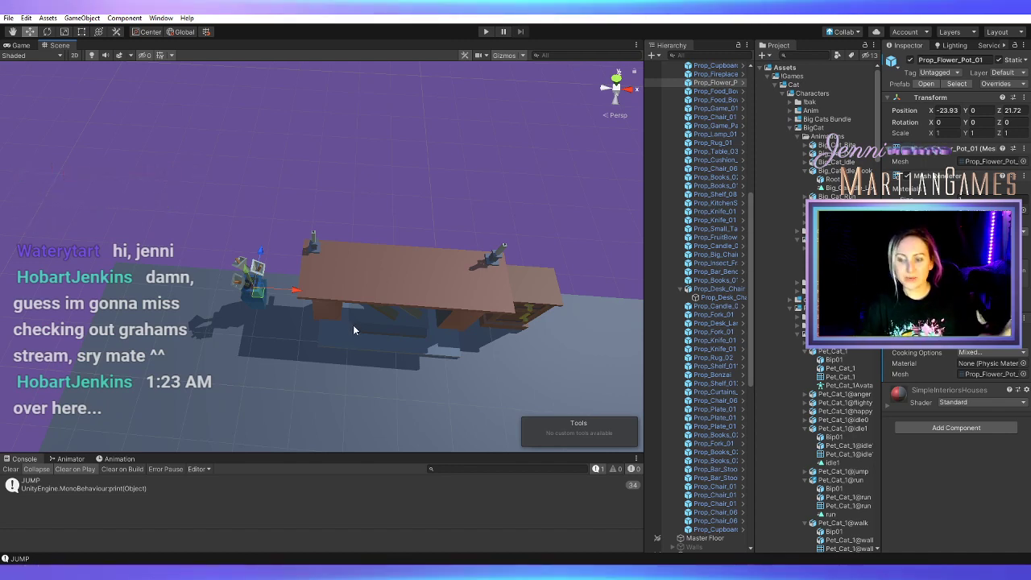
{"action": "scroll", "coordinate": [378, 298], "scroll_direction": "down", "scroll_amount": 3}
{"action": "middle_click_drag", "start_coordinate": [389, 289], "coordinate": [328, 198]}
{"action": "scroll", "coordinate": [328, 198], "scroll_direction": "down", "scroll_amount": 5}
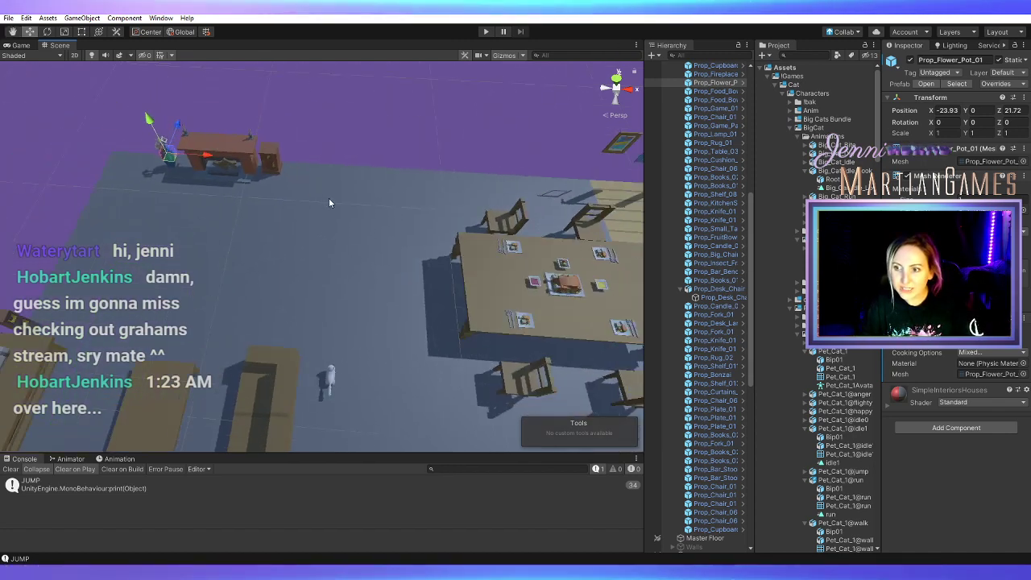
{"action": "left_click_drag", "start_coordinate": [362, 265], "coordinate": [207, 263], "text": "alt"}
{"action": "middle_click_drag", "start_coordinate": [207, 263], "coordinate": [309, 267]}
{"action": "right_click_drag", "start_coordinate": [308, 267], "coordinate": [321, 271]}
{"action": "scroll", "coordinate": [316, 171], "scroll_direction": "up", "scroll_amount": 5}
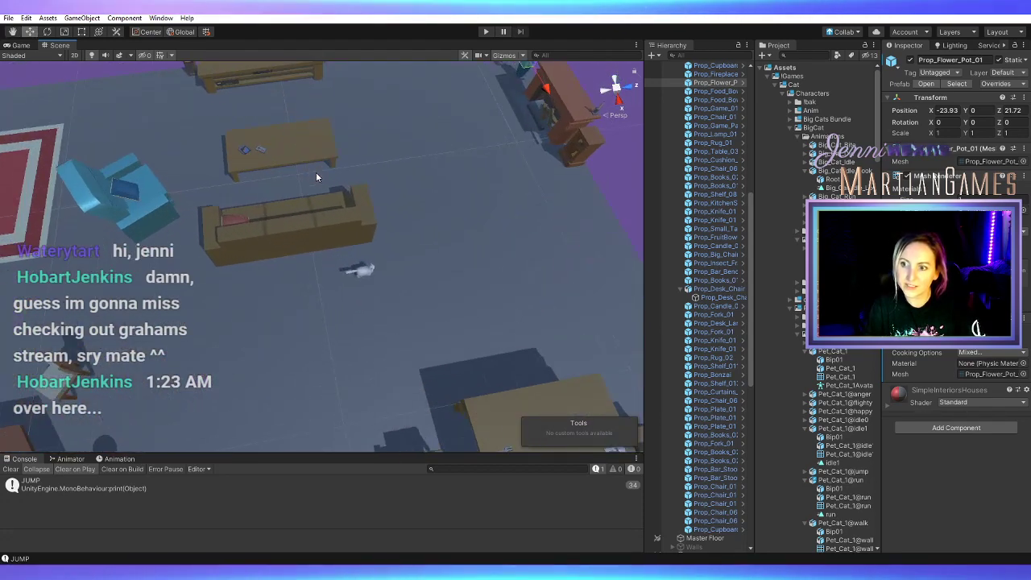
{"action": "scroll", "coordinate": [315, 170], "scroll_direction": "down", "scroll_amount": 3}
{"action": "left_click_drag", "start_coordinate": [509, 205], "coordinate": [488, 274], "text": "alt"}
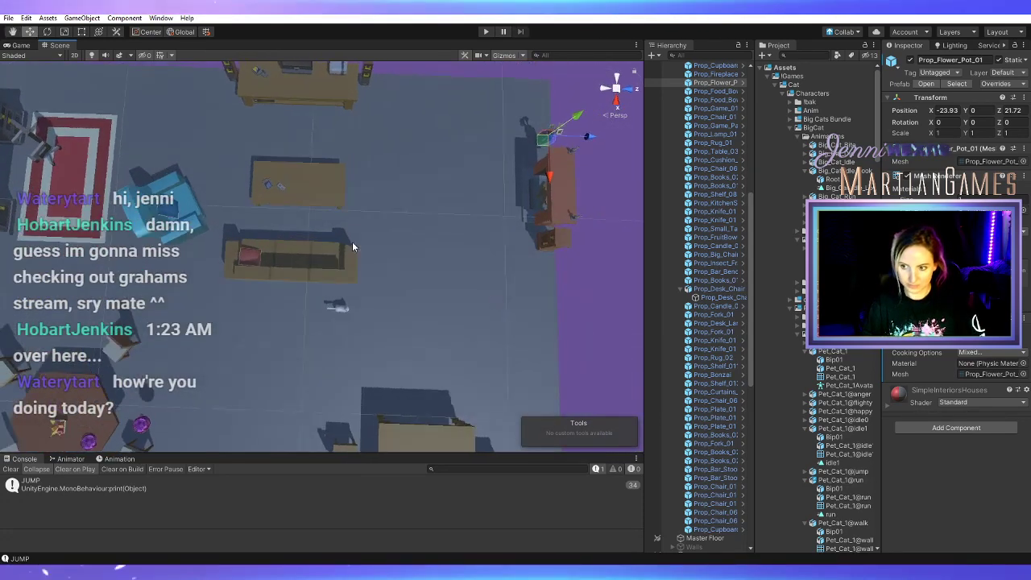
Select the coffee table, its game devices, the sofa, the armchair and the cushions, and move them together toward the fireplace
{"action": "left_click", "coordinate": [307, 181]}
{"action": "scroll", "coordinate": [327, 229], "scroll_direction": "up", "scroll_amount": 3}
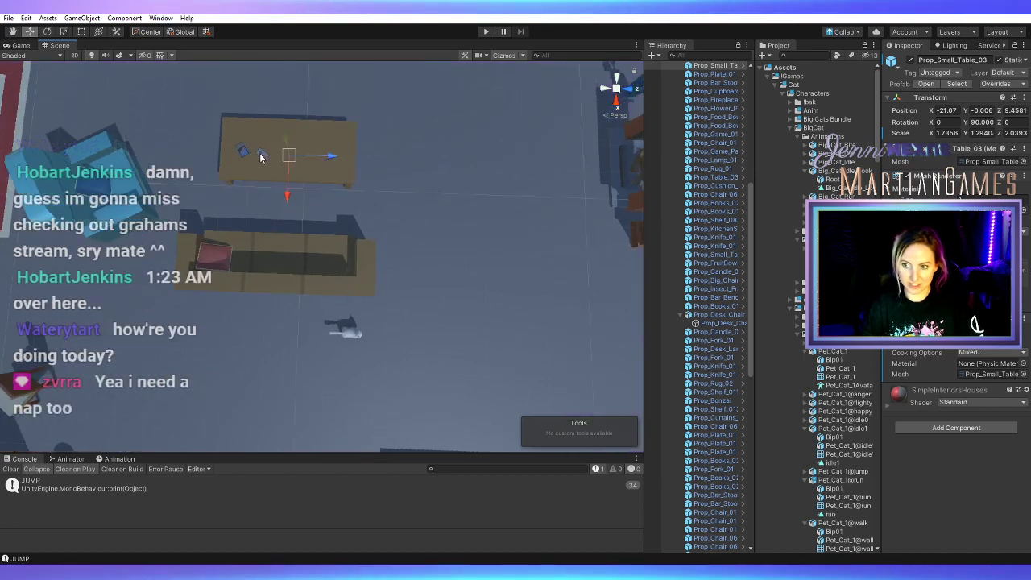
{"action": "left_click", "coordinate": [239, 153], "text": "shift"}
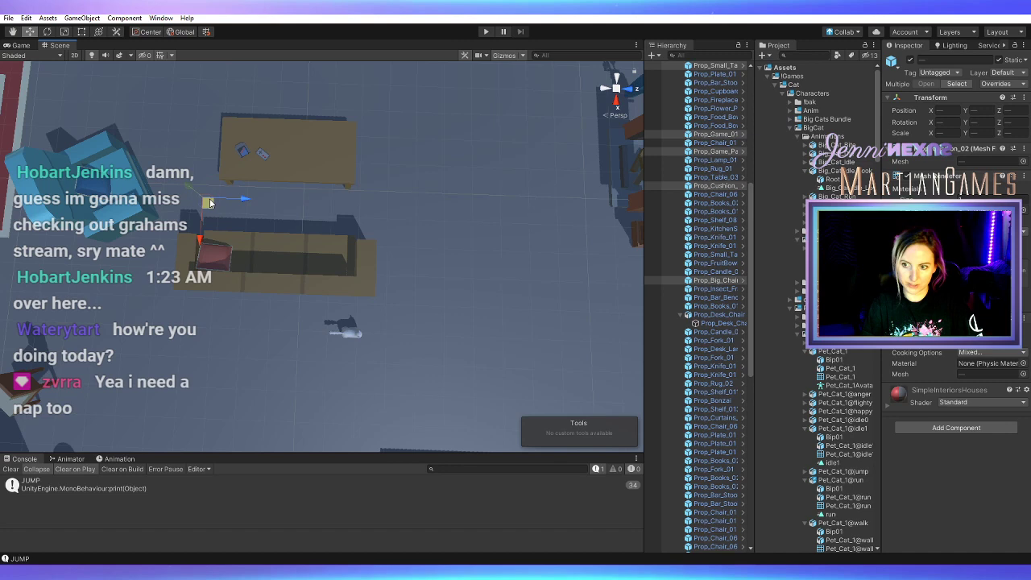
{"action": "left_click_drag", "start_coordinate": [194, 190], "coordinate": [271, 208]}
{"action": "scroll", "coordinate": [274, 207], "scroll_direction": "down", "scroll_amount": 3}
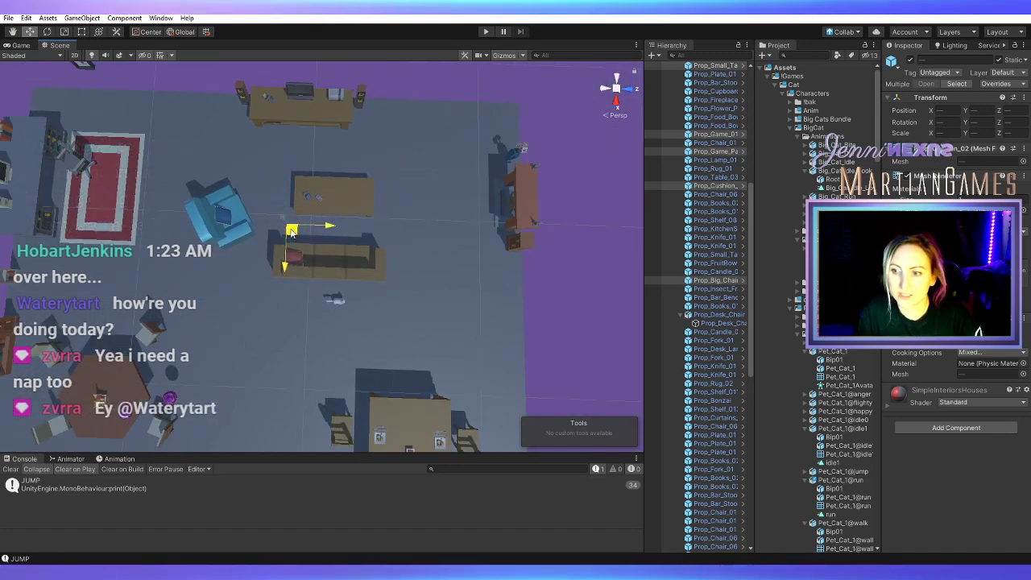
{"action": "left_click_drag", "start_coordinate": [295, 237], "coordinate": [296, 231]}
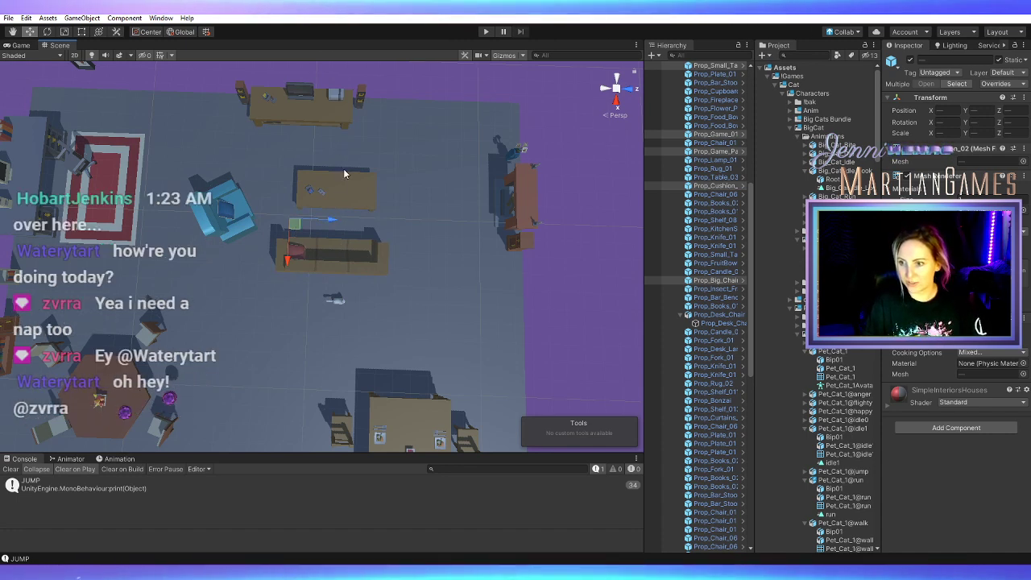
{"action": "left_click_drag", "start_coordinate": [294, 225], "coordinate": [308, 230]}
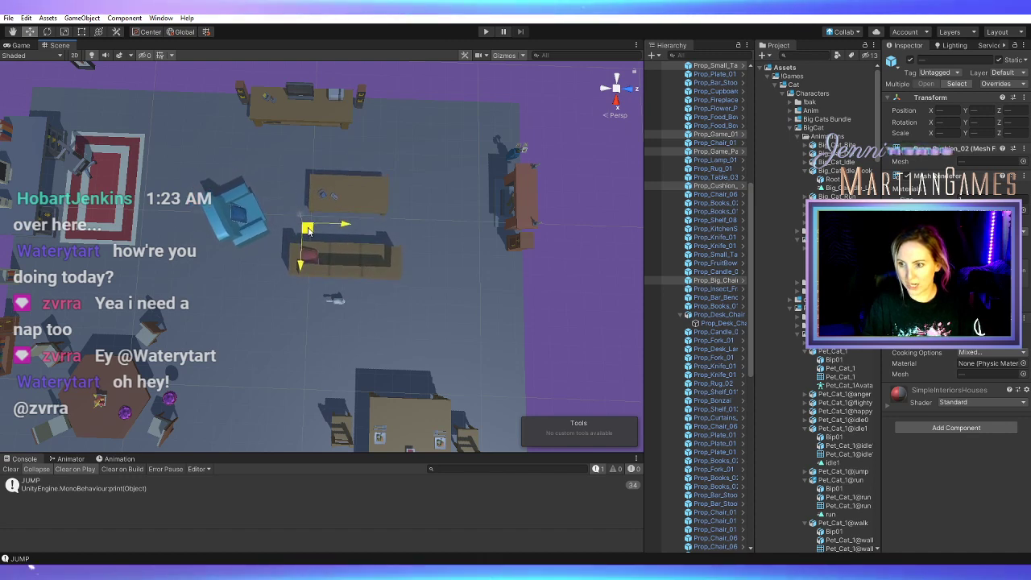
Select the TV stand with its television, devices and both speakers, and bring them back in line with the coffee table
{"action": "left_click", "coordinate": [291, 113]}
{"action": "middle_click_drag", "start_coordinate": [294, 115], "coordinate": [303, 282]}
{"action": "left_click_drag", "start_coordinate": [314, 286], "coordinate": [282, 195], "text": "alt"}
{"action": "scroll", "coordinate": [282, 194], "scroll_direction": "up", "scroll_amount": 5}
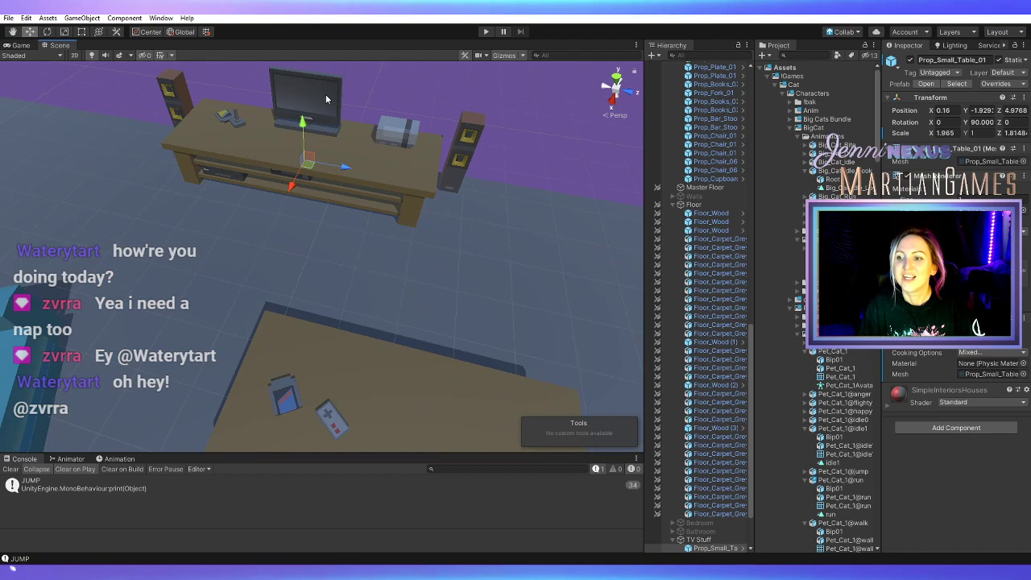
{"action": "left_click", "coordinate": [327, 95], "text": "shift"}
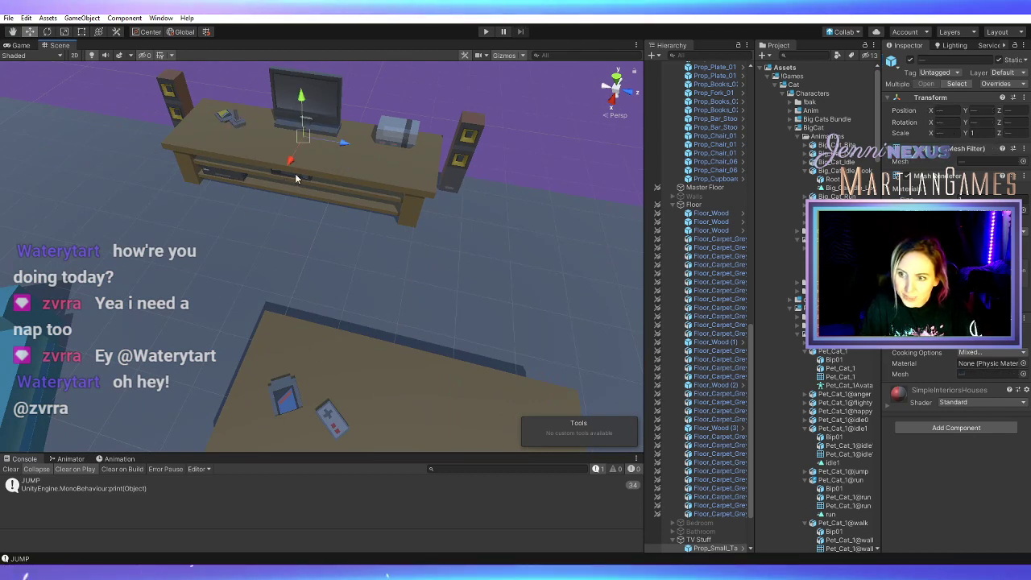
{"action": "left_click", "coordinate": [394, 145], "text": "shift"}
{"action": "left_click", "coordinate": [466, 145], "text": "shift"}
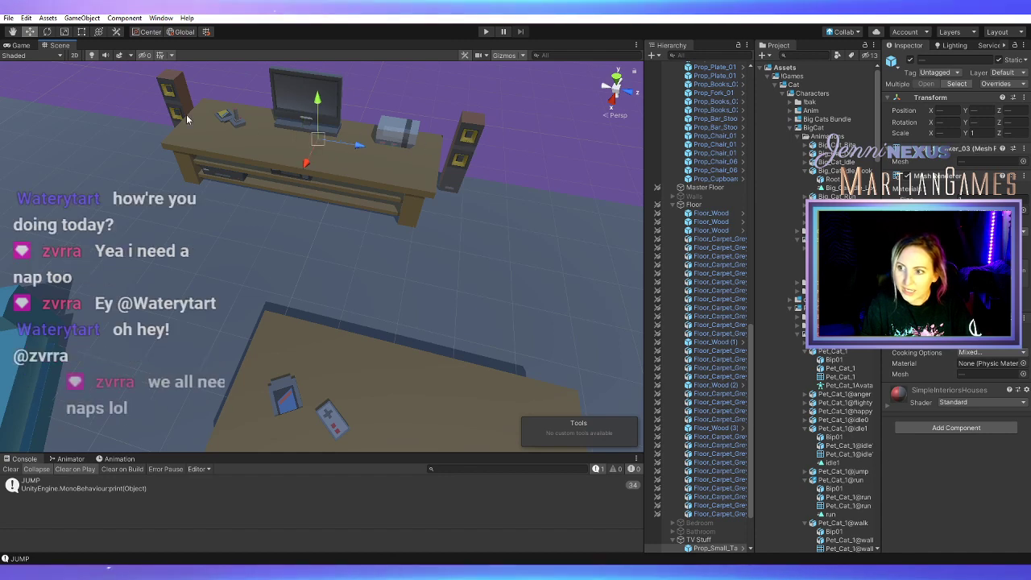
{"action": "left_click", "coordinate": [172, 105], "text": "shift"}
Select the kitchen bar counter with its bar stools and move them along X toward the hexagonal dining table
{"action": "scroll", "coordinate": [339, 143], "scroll_direction": "down", "scroll_amount": 10}
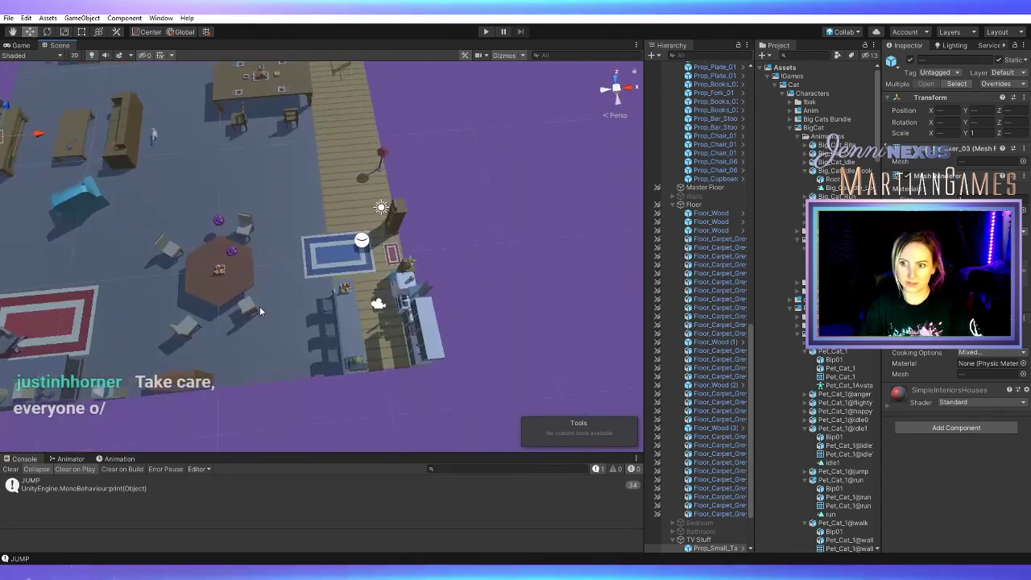
{"action": "middle_click_drag", "start_coordinate": [259, 309], "coordinate": [388, 322]}
{"action": "scroll", "coordinate": [288, 318], "scroll_direction": "up", "scroll_amount": 3}
{"action": "middle_click_drag", "start_coordinate": [165, 340], "coordinate": [279, 316]}
{"action": "left_click", "coordinate": [398, 215]}
{"action": "left_click", "coordinate": [370, 212], "text": "shift"}
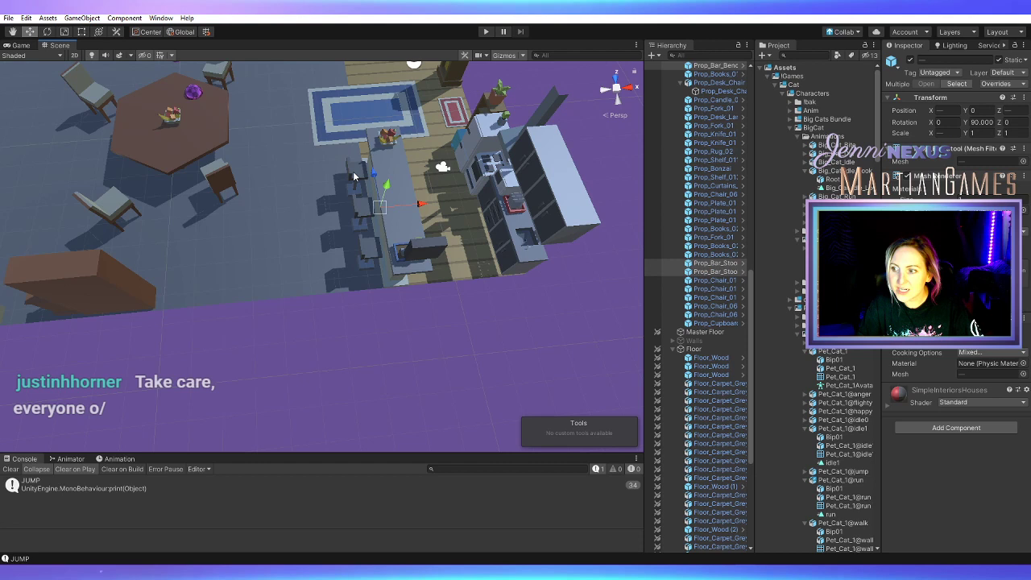
{"action": "left_click_drag", "start_coordinate": [401, 206], "coordinate": [311, 239]}
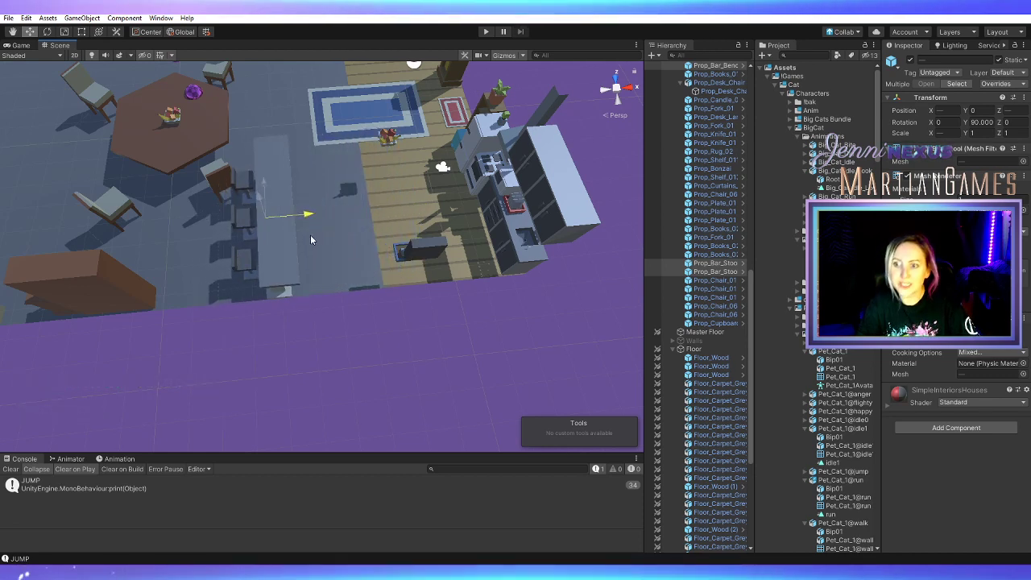
{"action": "left_click", "coordinate": [353, 279]}
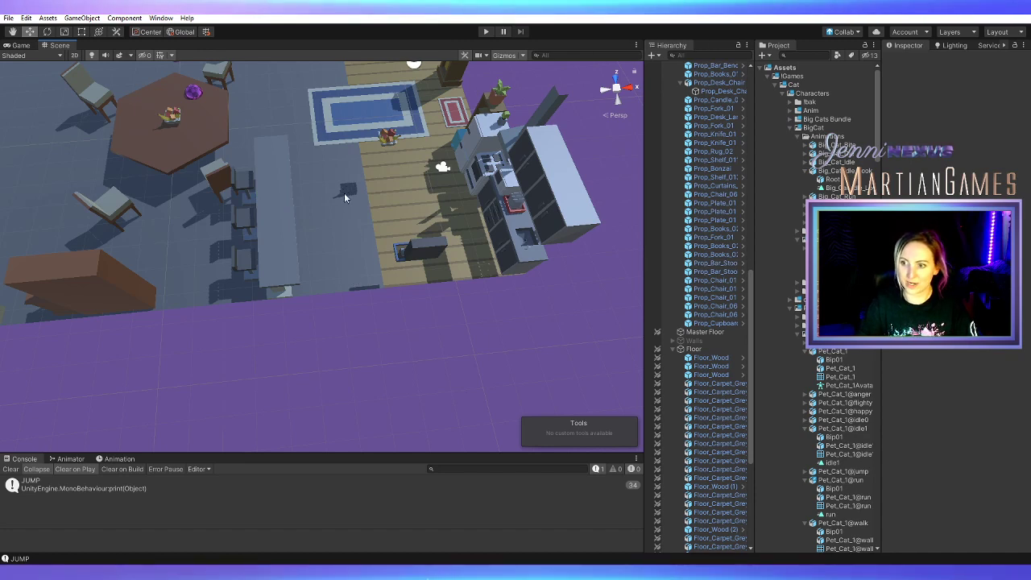
Select the bonsai floating below the wall-mounted insect frame and move it along X to -5.91, over the far end of the bar counter
{"action": "left_click", "coordinate": [394, 270]}
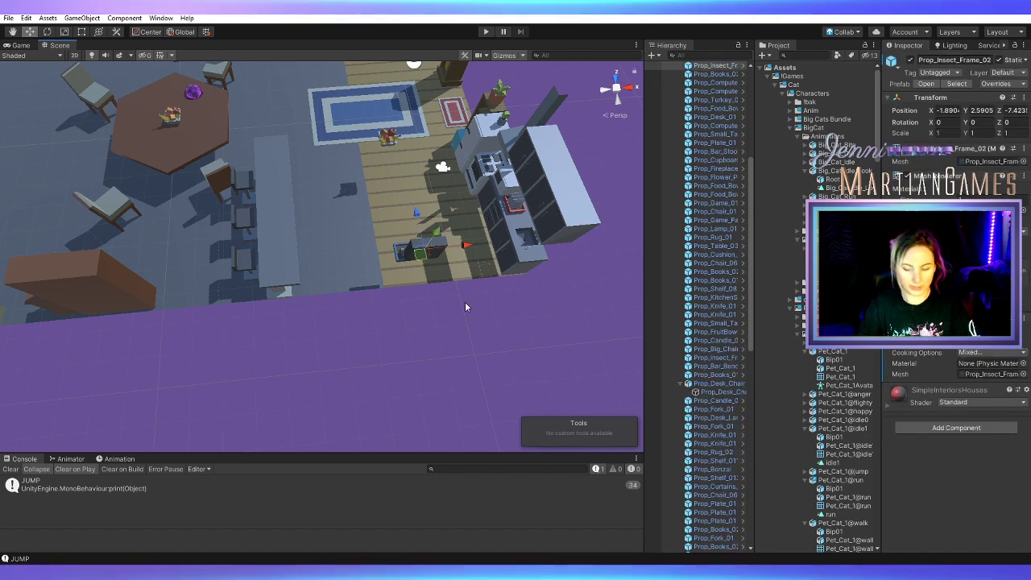
{"action": "left_click_drag", "start_coordinate": [465, 301], "coordinate": [105, 281], "text": "alt"}
{"action": "middle_click_drag", "start_coordinate": [105, 282], "coordinate": [322, 394]}
{"action": "left_click_drag", "start_coordinate": [515, 290], "coordinate": [218, 260], "text": "alt"}
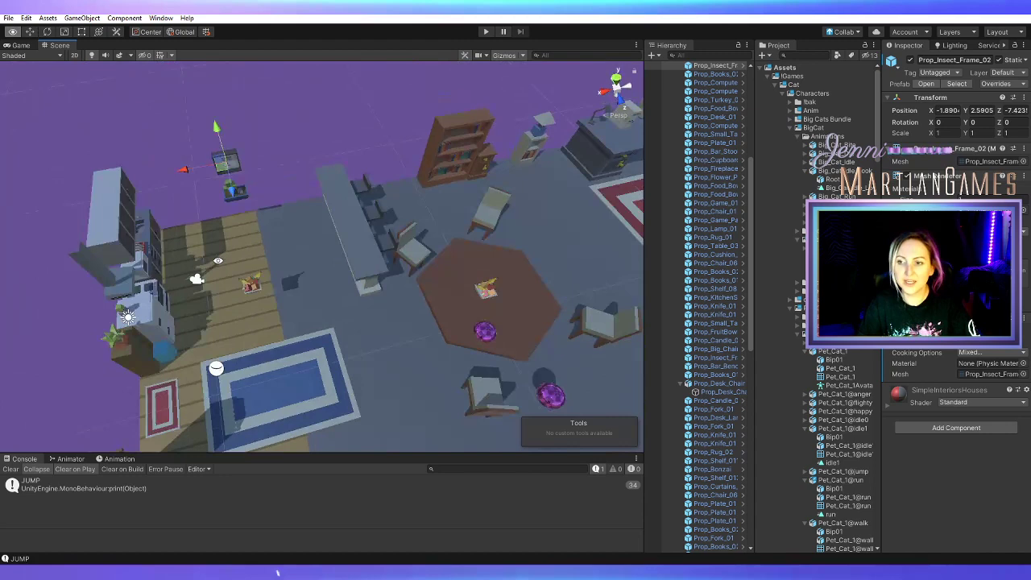
{"action": "scroll", "coordinate": [209, 208], "scroll_direction": "up", "scroll_amount": 7}
{"action": "middle_click_drag", "start_coordinate": [193, 112], "coordinate": [216, 231]}
{"action": "middle_click_drag", "start_coordinate": [197, 322], "coordinate": [221, 216]}
{"action": "scroll", "coordinate": [218, 194], "scroll_direction": "down", "scroll_amount": 4}
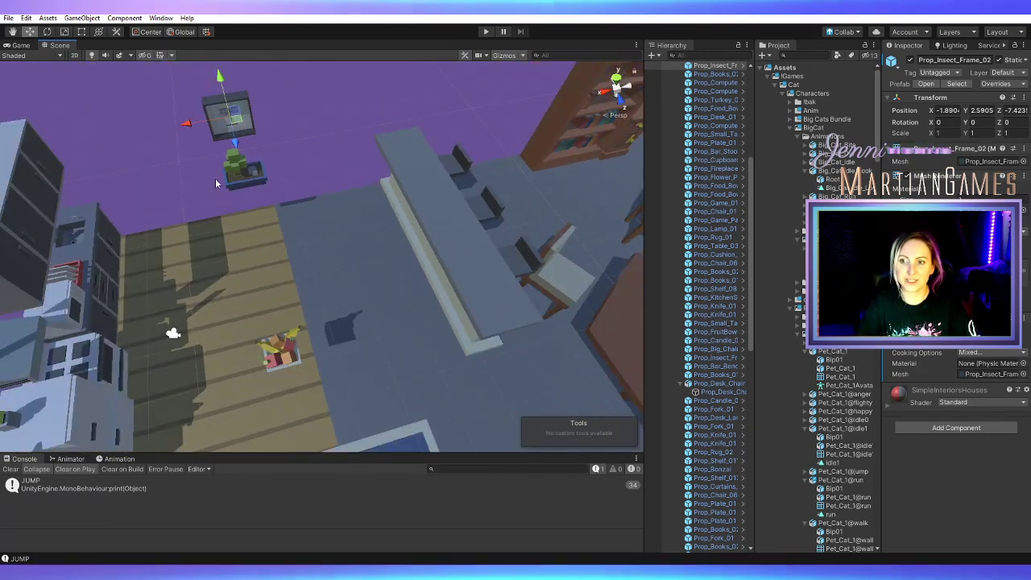
{"action": "left_click", "coordinate": [234, 188]}
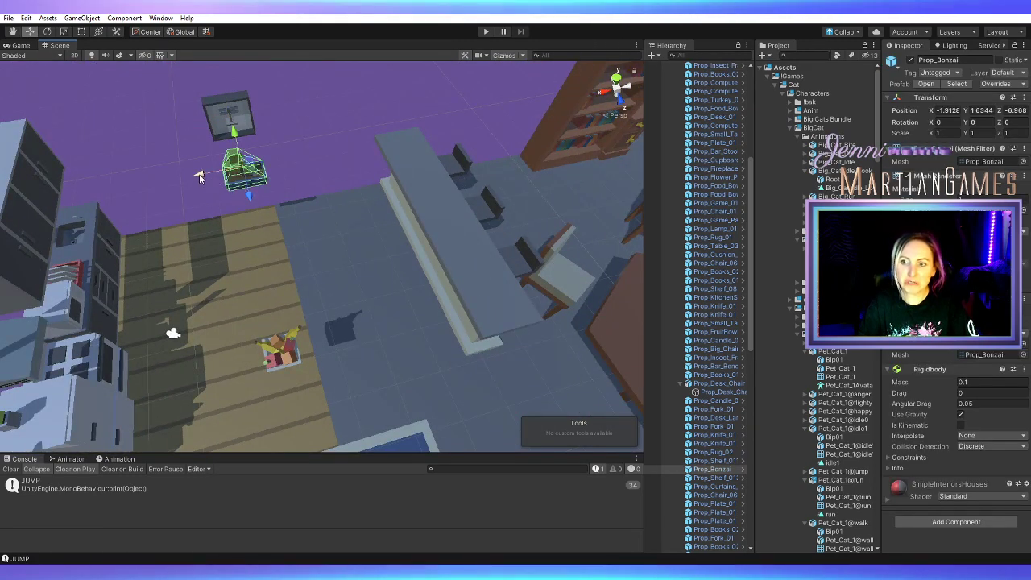
{"action": "left_click_drag", "start_coordinate": [199, 177], "coordinate": [385, 178]}
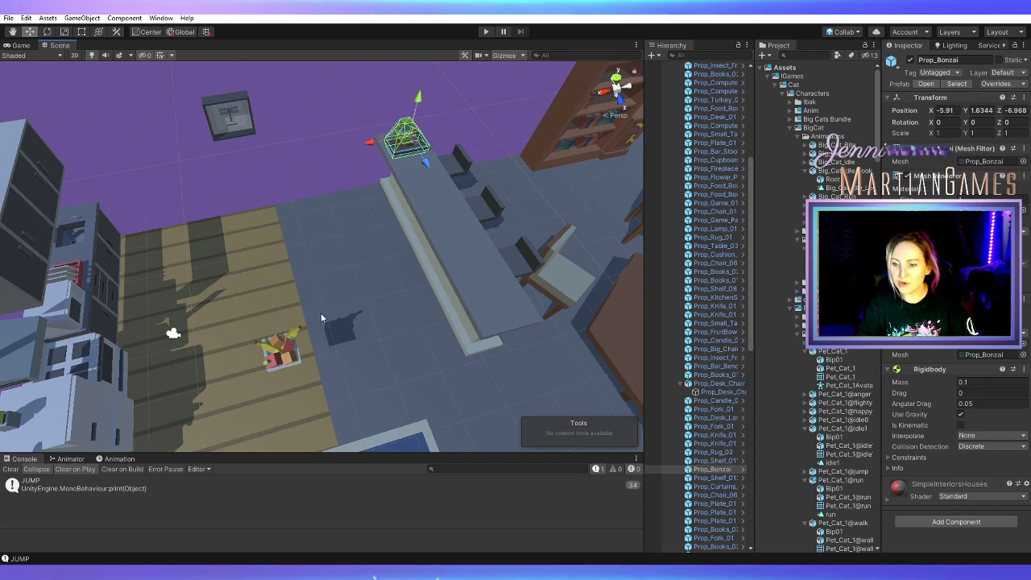
Move the fruit bowl floating above the kitchen's wooden floor along X to about -5.88, over the near end of the bar counter
{"action": "left_click", "coordinate": [277, 348]}
{"action": "left_click_drag", "start_coordinate": [257, 367], "coordinate": [474, 306]}
{"action": "scroll", "coordinate": [490, 310], "scroll_direction": "down", "scroll_amount": 5}
{"action": "mouse_move", "coordinate": [524, 308]}
{"action": "middle_mouse_down"}
{"action": "mouse_move", "coordinate": [489, 292]}
{"action": "mouse_move", "coordinate": [514, 298]}
{"action": "middle_mouse_up"}
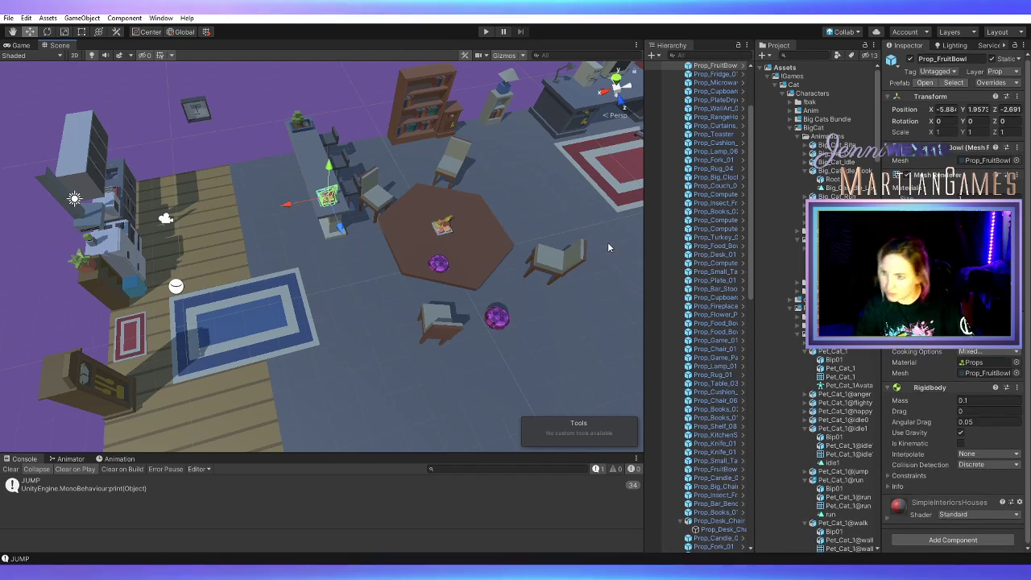
Compare the component settings of the bonsai and the fruit bowls on the bar counter and the hexagonal table
{"action": "left_click", "coordinate": [441, 228]}
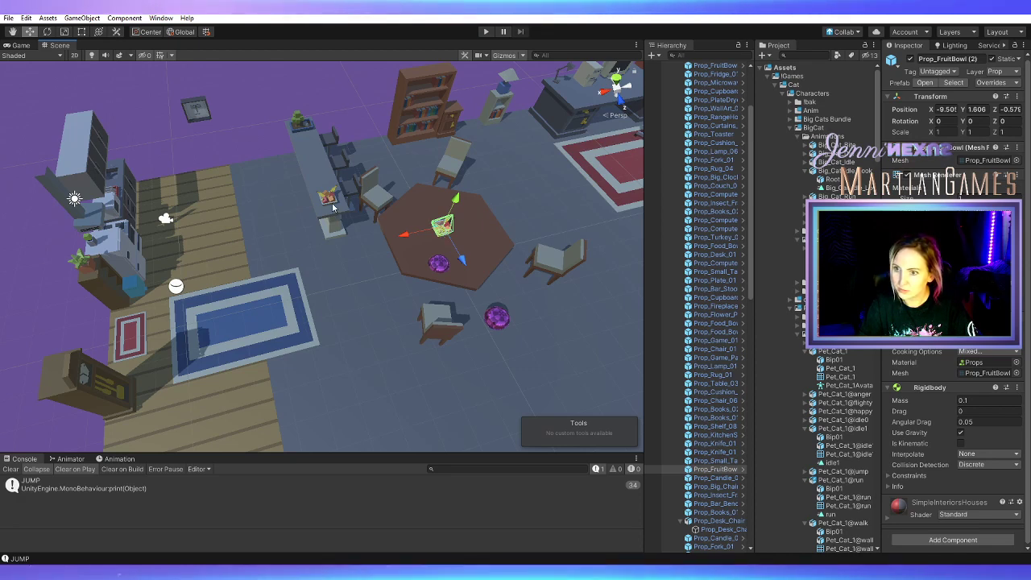
{"action": "left_click", "coordinate": [306, 126]}
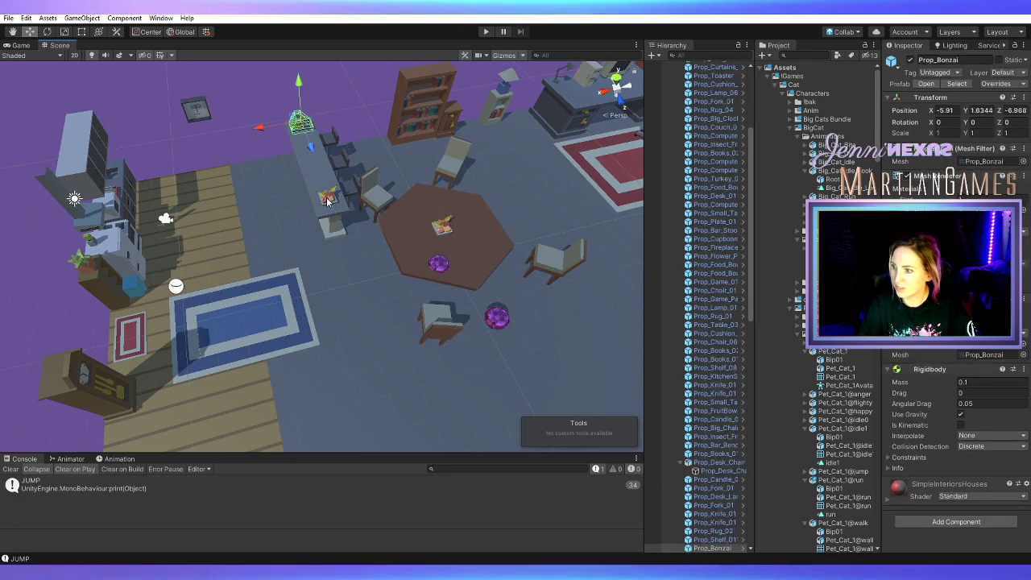
{"action": "left_click", "coordinate": [327, 201]}
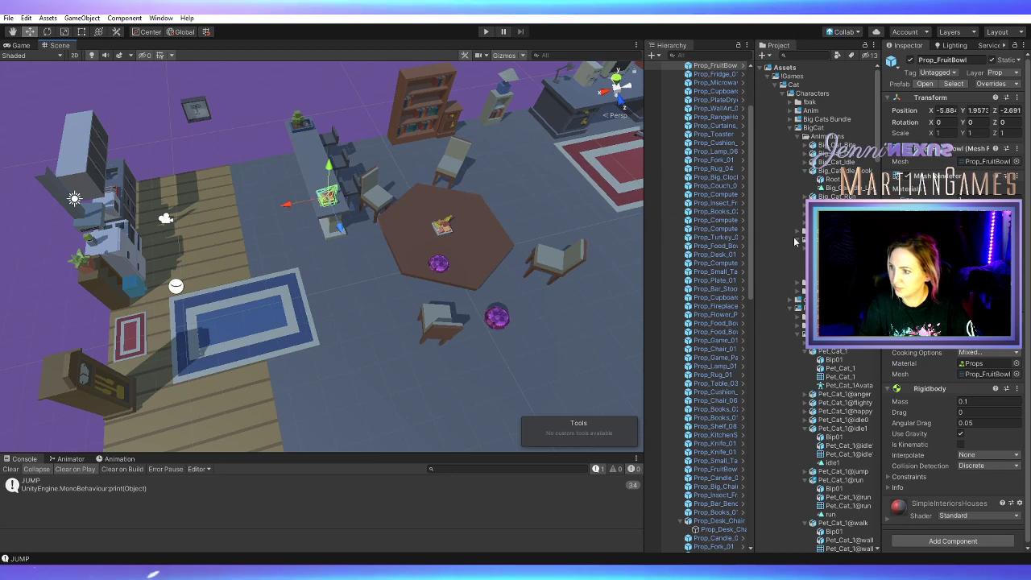
{"action": "left_click", "coordinate": [442, 229]}
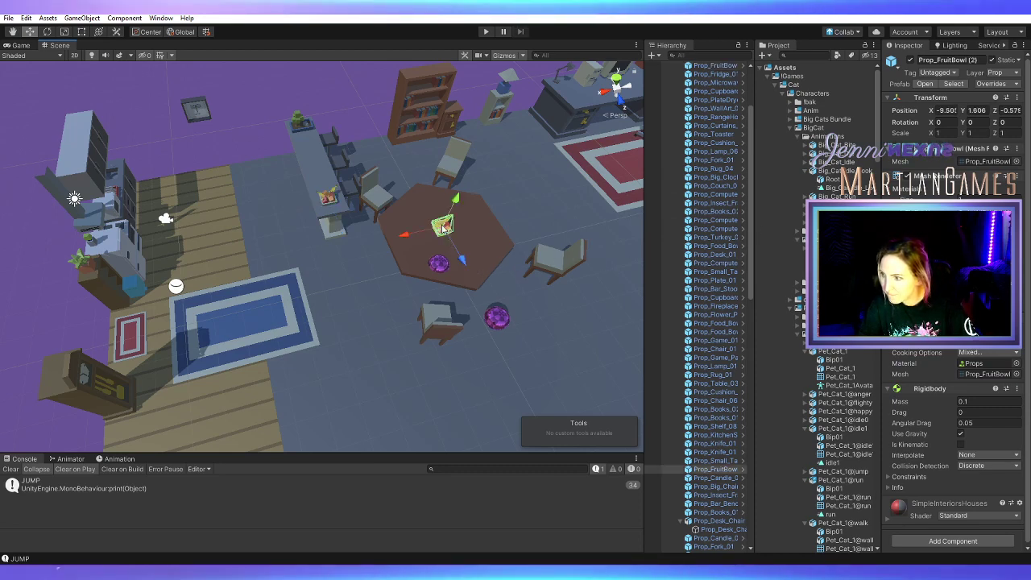
{"action": "left_click", "coordinate": [308, 134]}
Examine the rearranged house layout from directly above, from the kitchen and dining areas to the living room
{"action": "right_click_drag", "start_coordinate": [308, 135], "coordinate": [393, 261]}
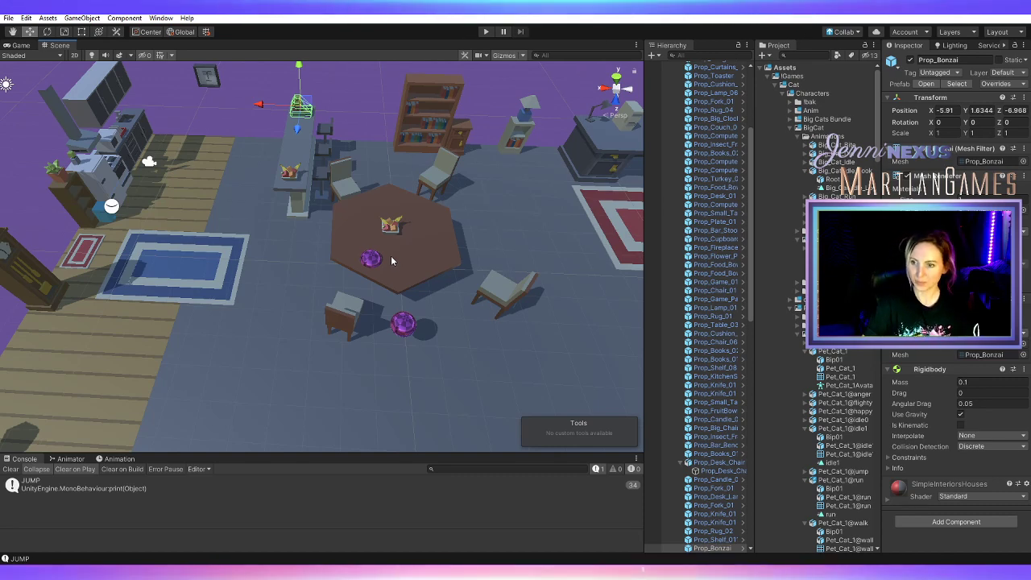
{"action": "left_click_drag", "start_coordinate": [228, 236], "coordinate": [314, 357], "text": "alt"}
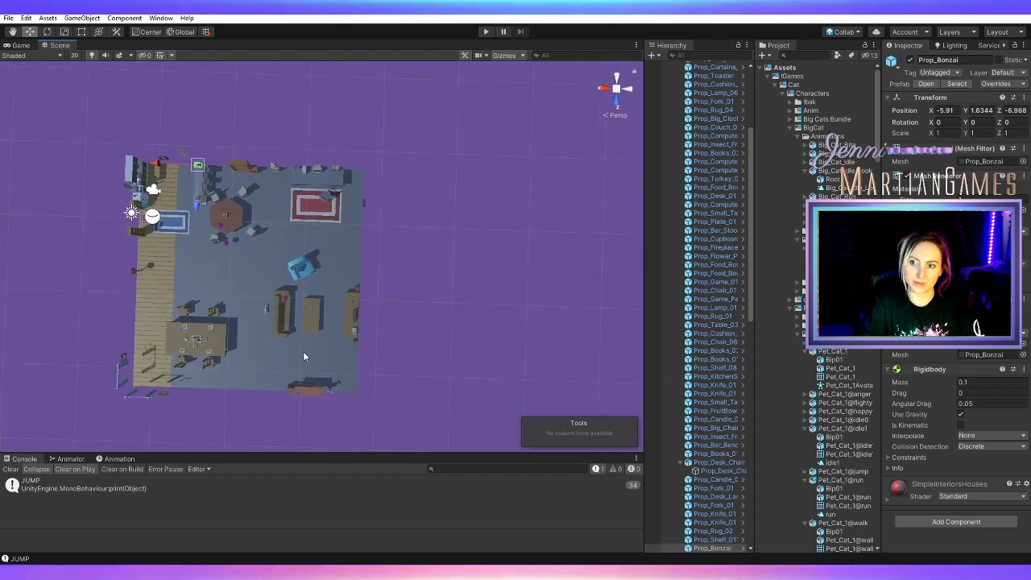
{"action": "middle_click_drag", "start_coordinate": [304, 356], "coordinate": [345, 345]}
{"action": "left_click_drag", "start_coordinate": [346, 344], "coordinate": [316, 321], "text": "alt"}
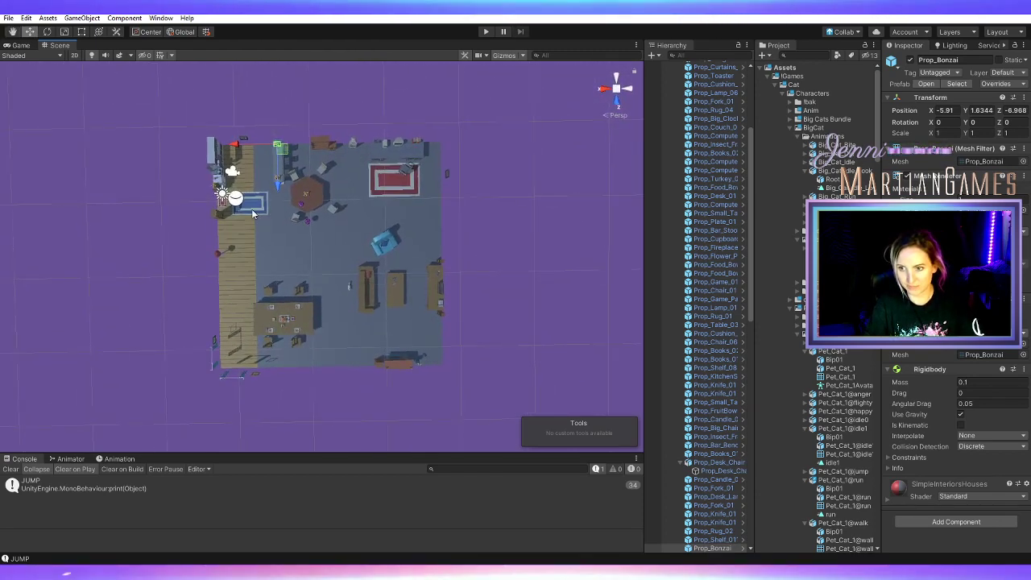
{"action": "scroll", "coordinate": [252, 212], "scroll_direction": "up", "scroll_amount": 2}
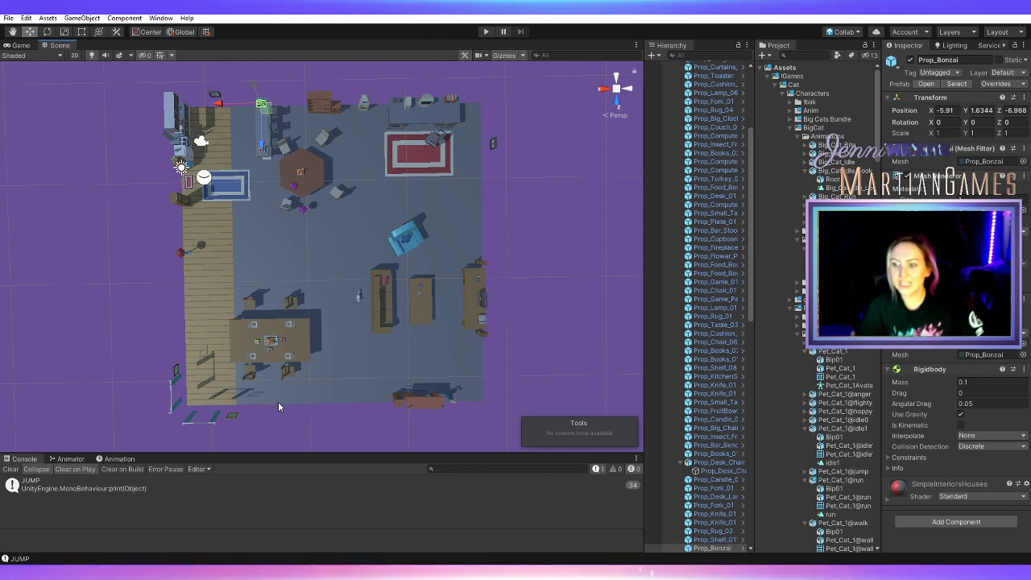
Start play mode and run the cat through the living room, jumping onto the TV stand and continuing past the armchair toward the desk
{"action": "left_click", "coordinate": [485, 32]}
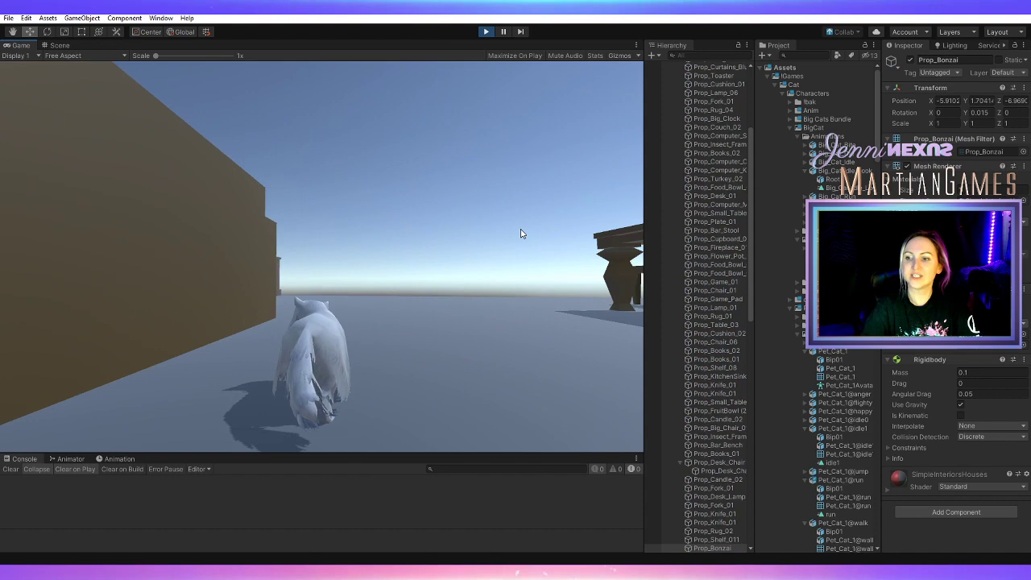
{"action": "key", "text": "w"}
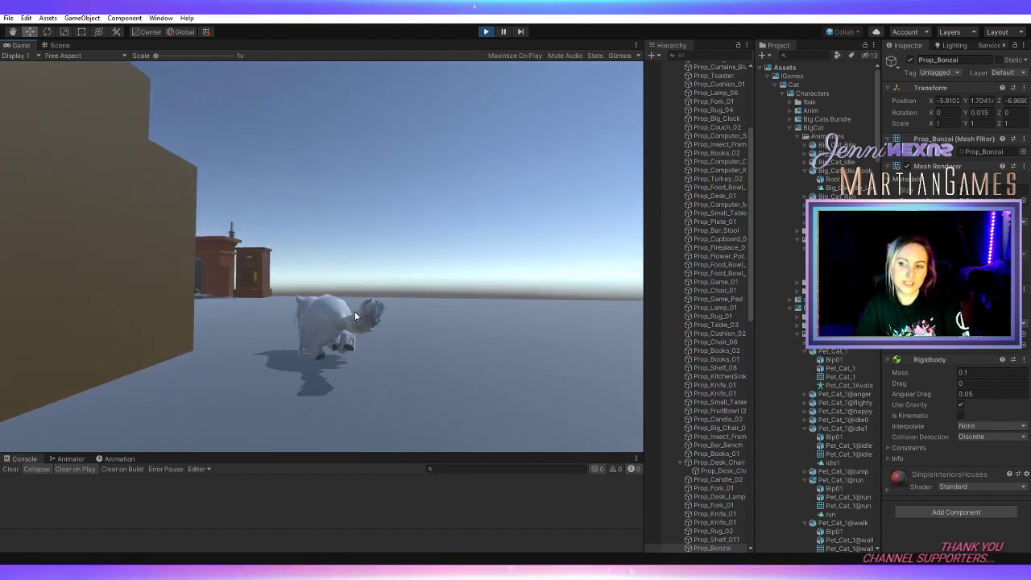
{"action": "key", "text": "a"}
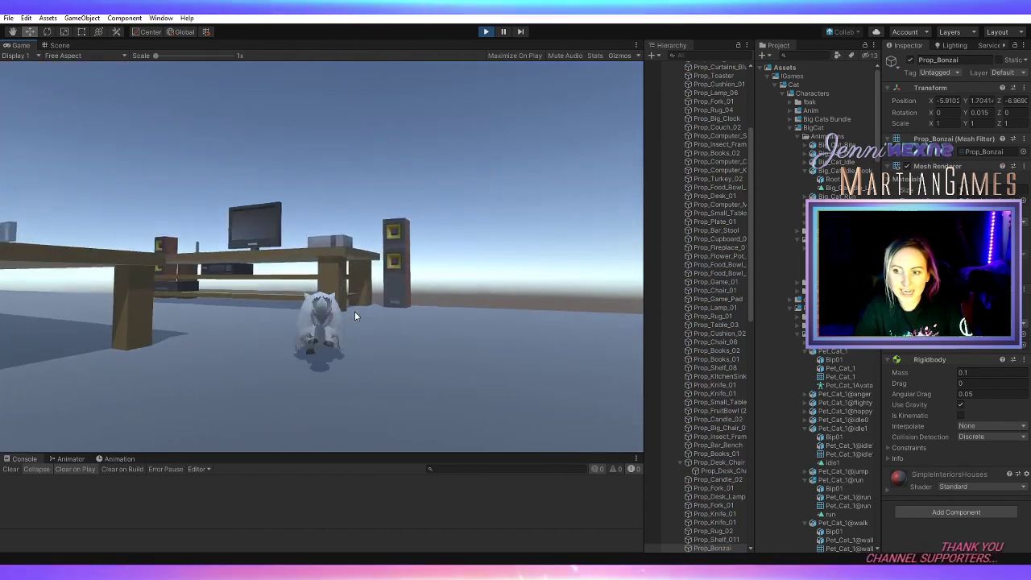
{"action": "key", "text": "space"}
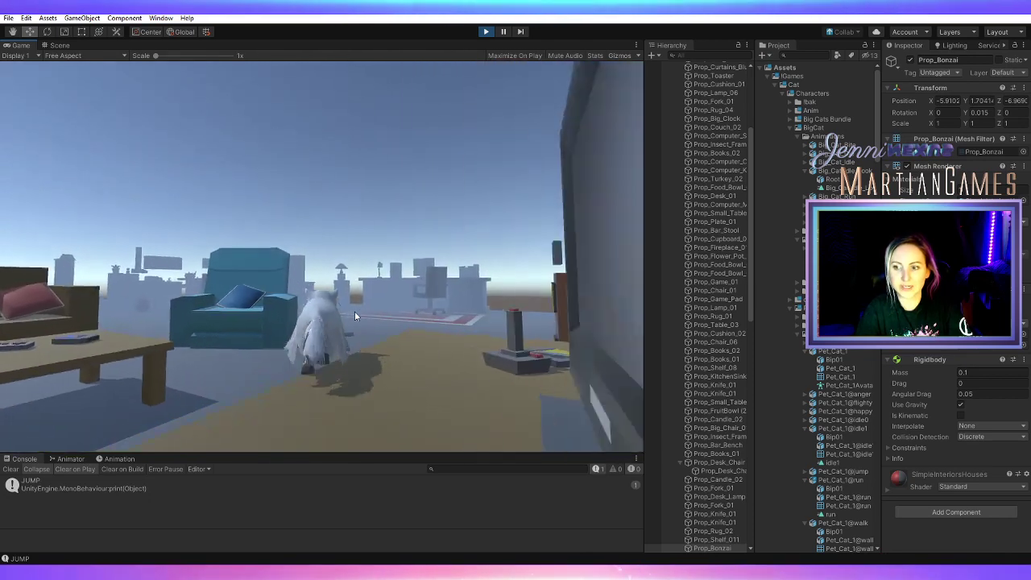
{"action": "key", "text": "w"}
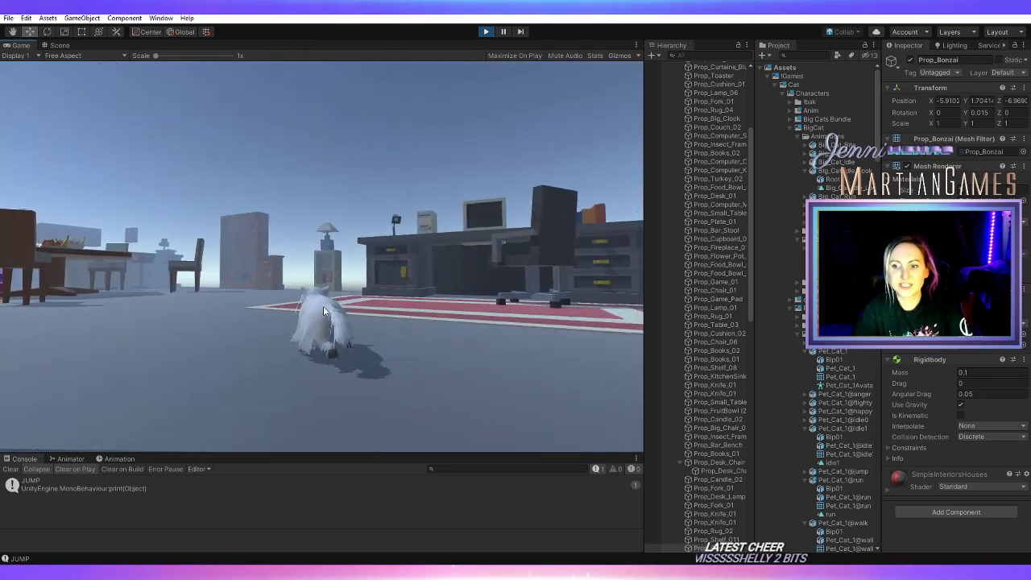
{"action": "key", "text": "a"}
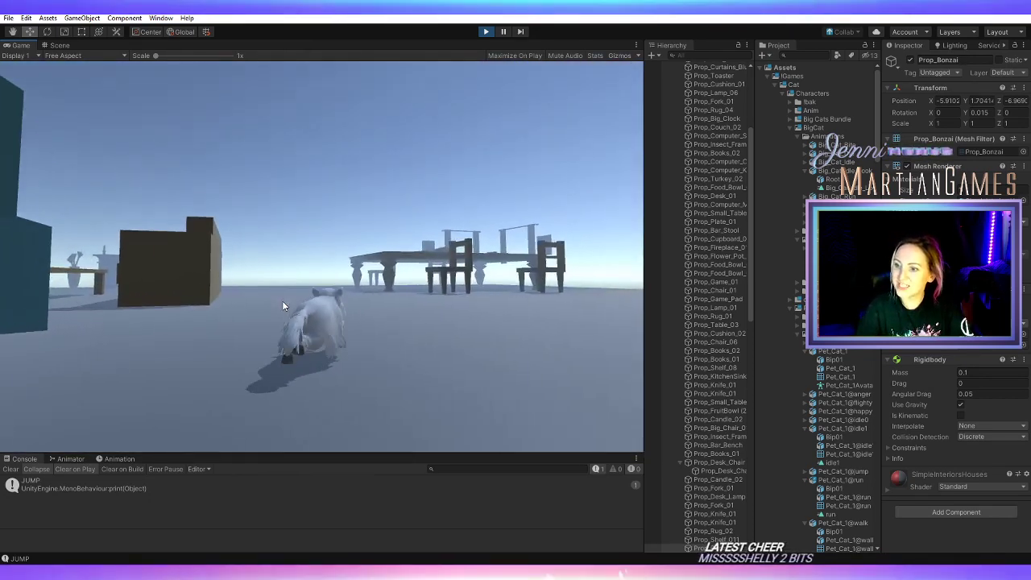
Run the cat under the hexagonal table toward the kitchen and test a jump against the bar counter near the purple ball
{"action": "key", "text": "d"}
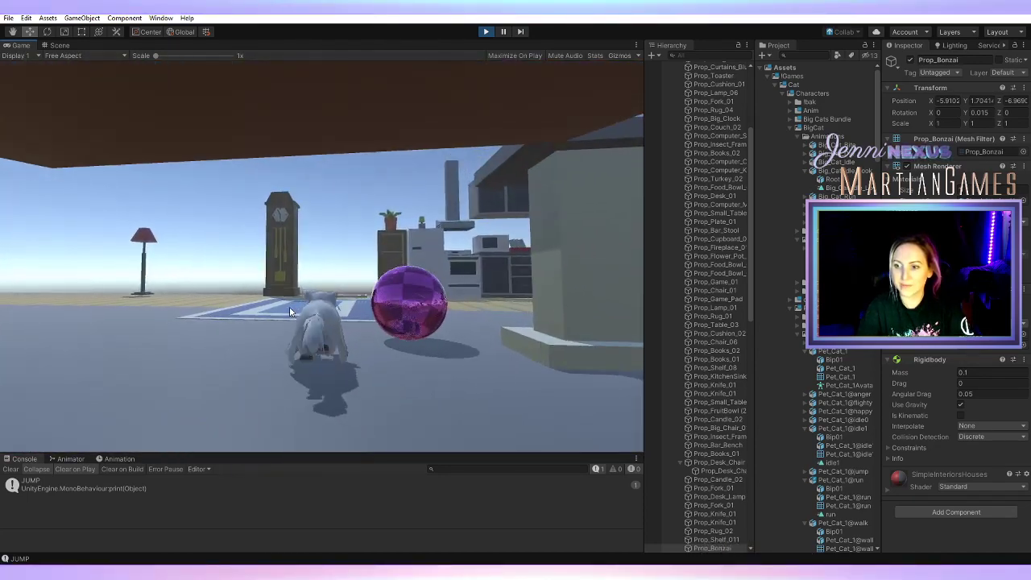
{"action": "key", "text": "d"}
{"action": "key", "text": "space"}
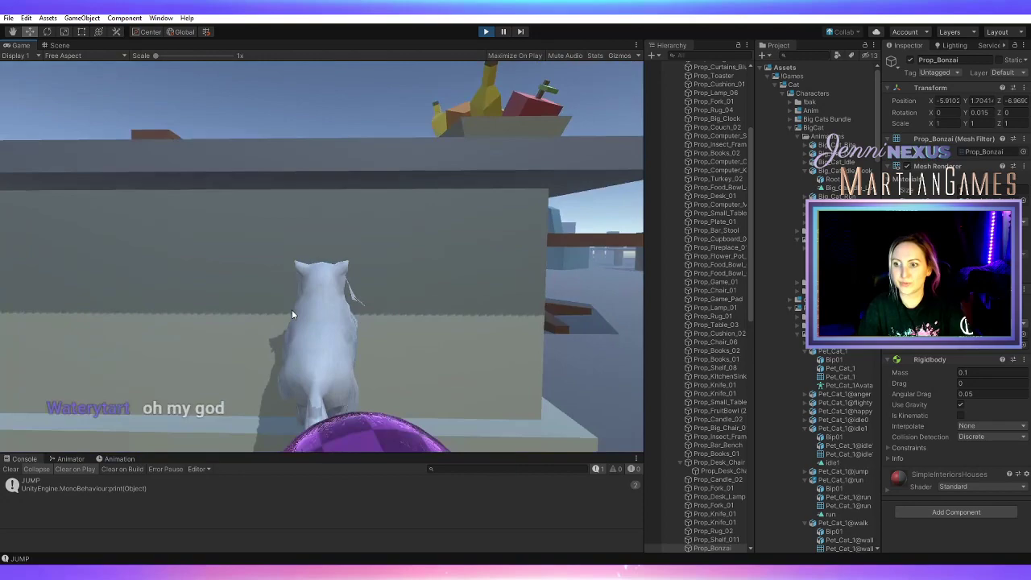
{"action": "key", "text": "d"}
{"action": "key", "text": "a"}
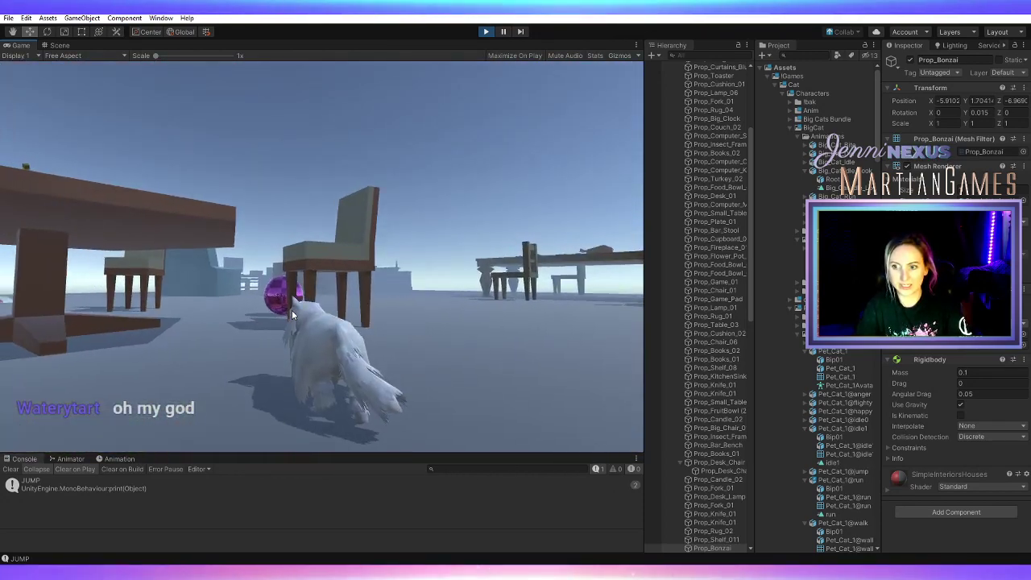
Run the cat past the bar stools to the bookcase, and jump it onto a dining chair and the hexagonal table
{"action": "key", "text": "a"}
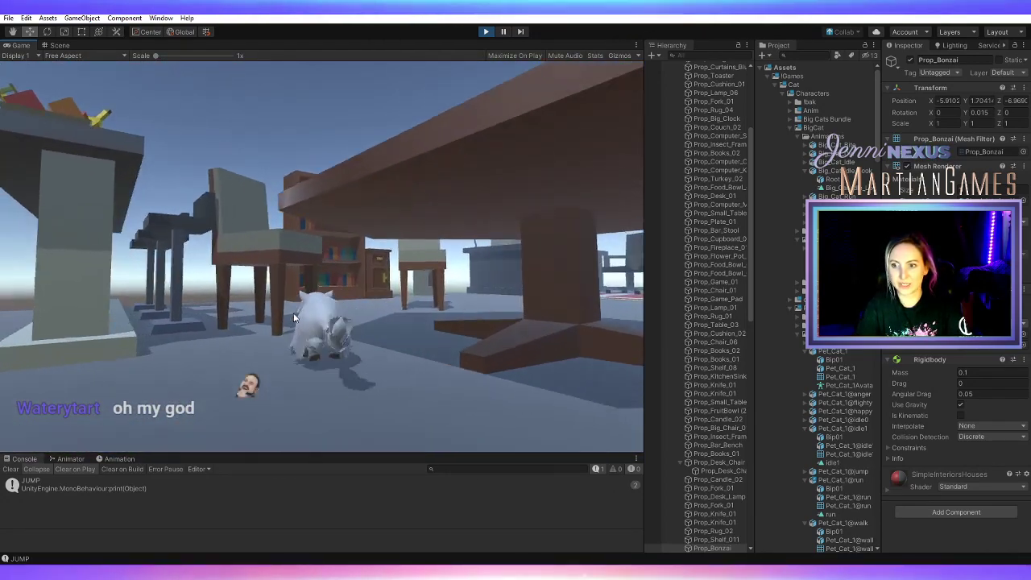
{"action": "key", "text": "space"}
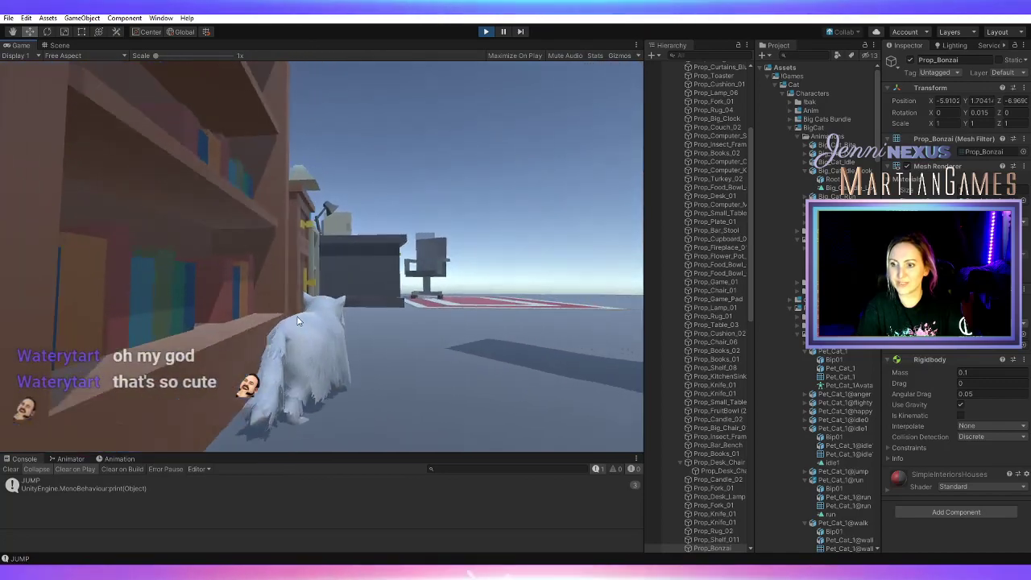
{"action": "key", "text": "d"}
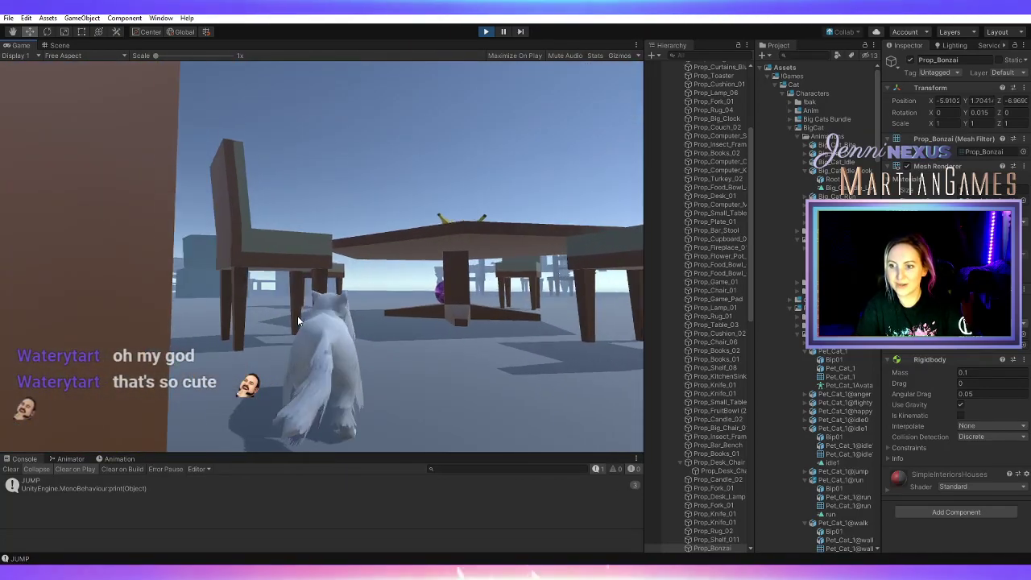
{"action": "key", "text": "space"}
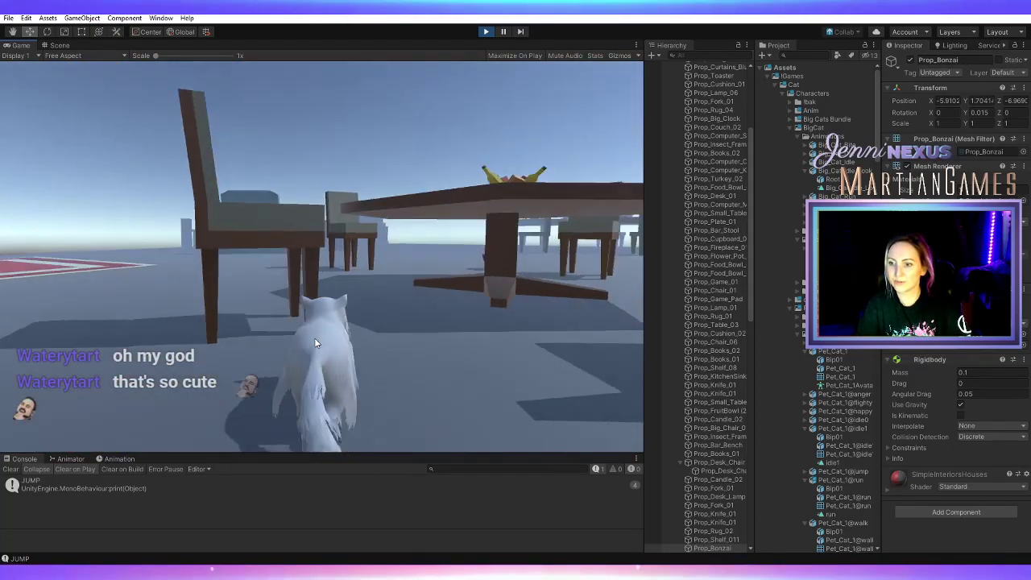
{"action": "key", "text": "space"}
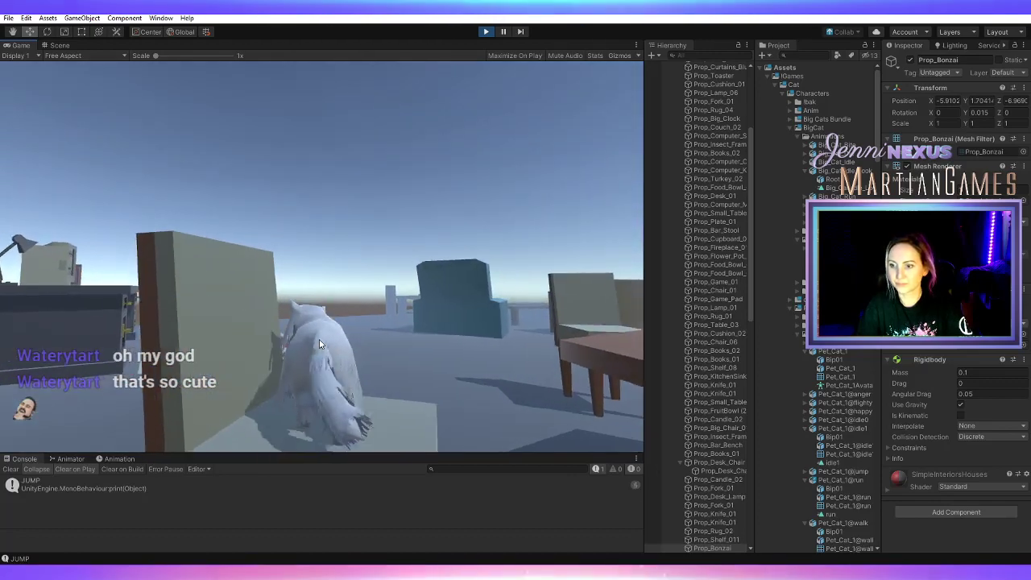
{"action": "key", "text": "space"}
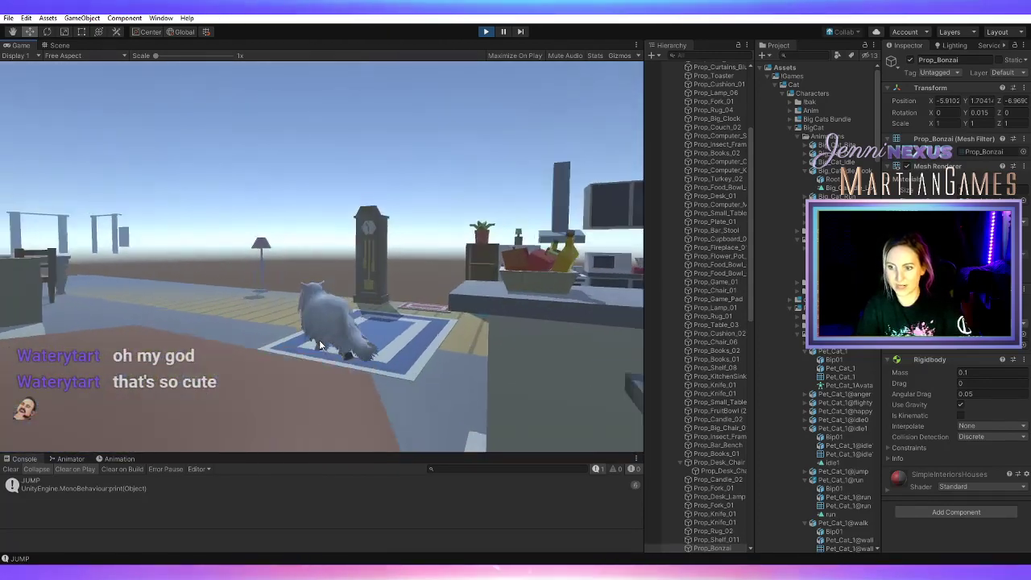
{"action": "key", "text": "space"}
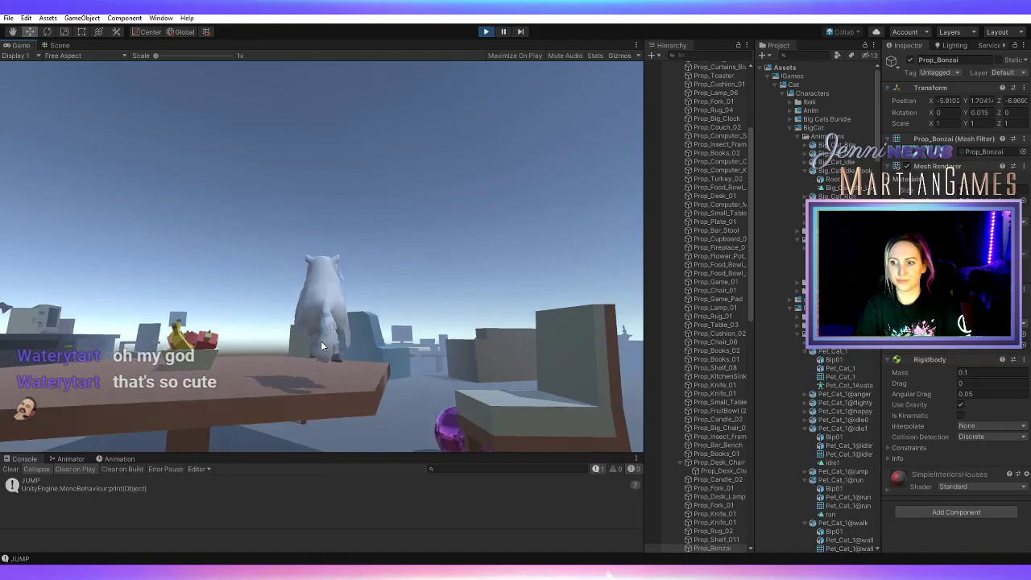
Take the cat off the hexagonal table, run it underneath toward the blue rug, and test jumping onto a chair again
{"action": "key", "text": "w"}
{"action": "key", "text": "a"}
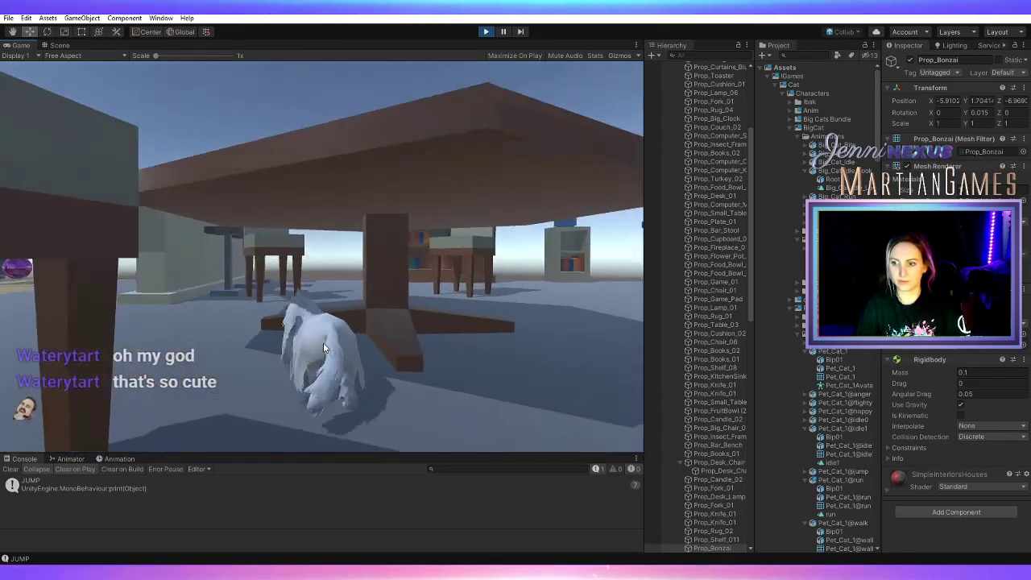
{"action": "key", "text": "space"}
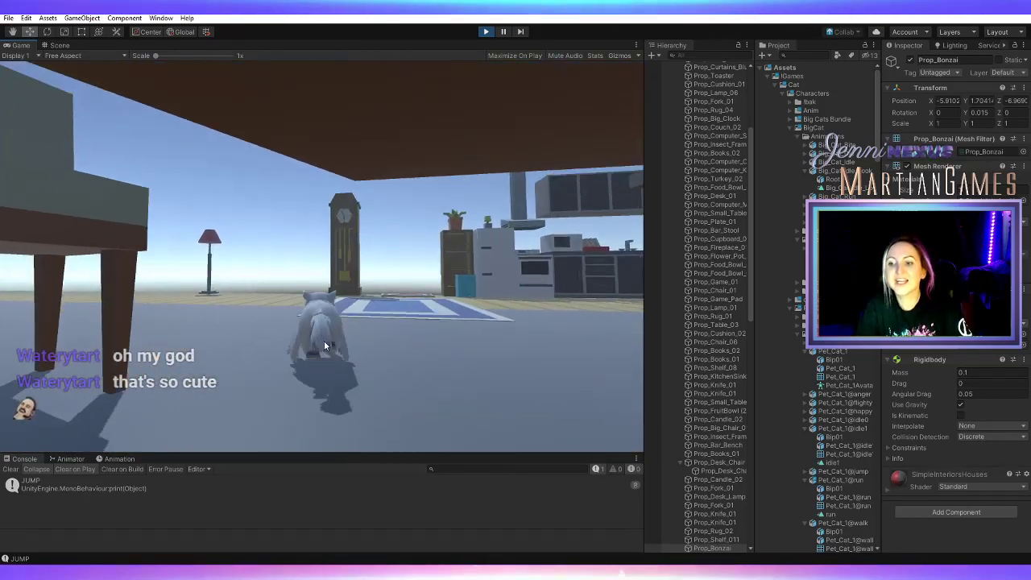
{"action": "key", "text": "d"}
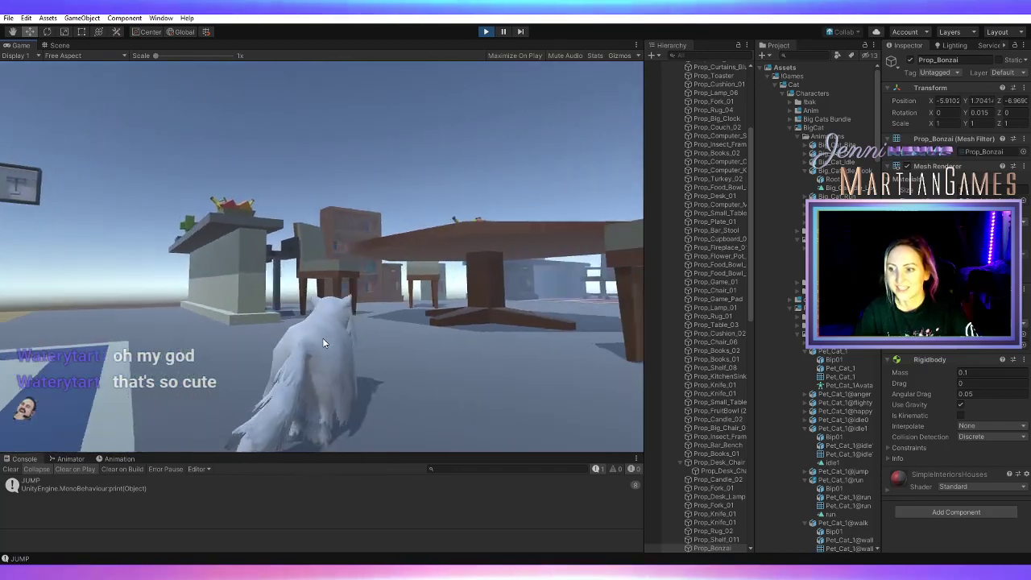
{"action": "key", "text": "w"}
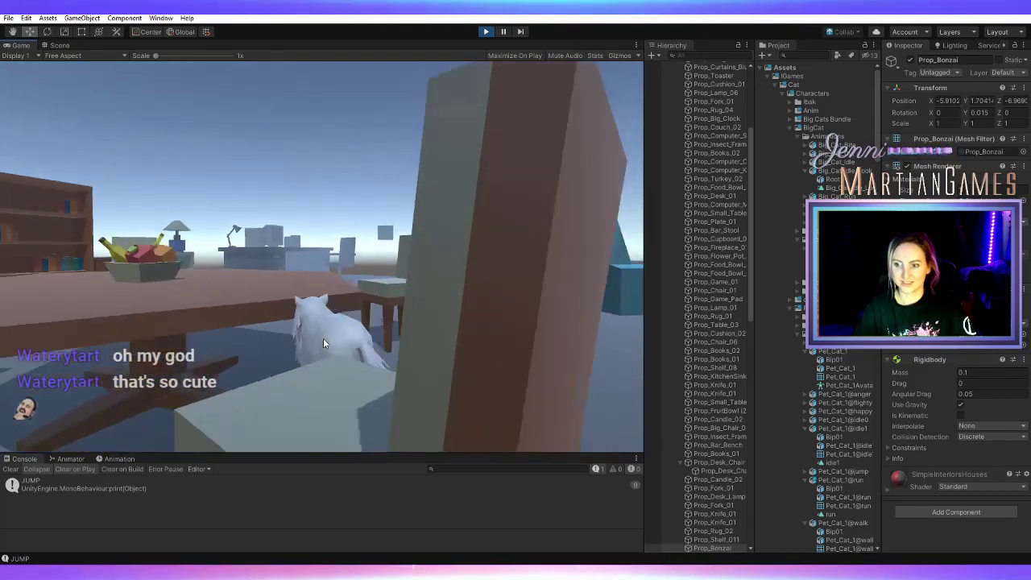
{"action": "key", "text": "a"}
{"action": "key", "text": "space"}
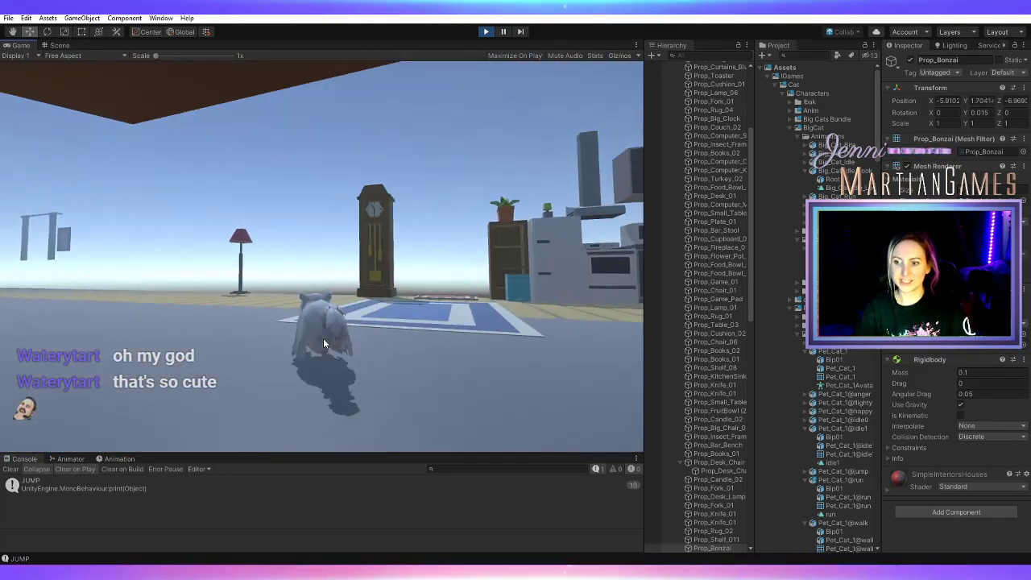
Turn the cat around on the blue rug, jump it onto the hexagonal table, and run it off the far side toward the desk
{"action": "key", "text": "a"}
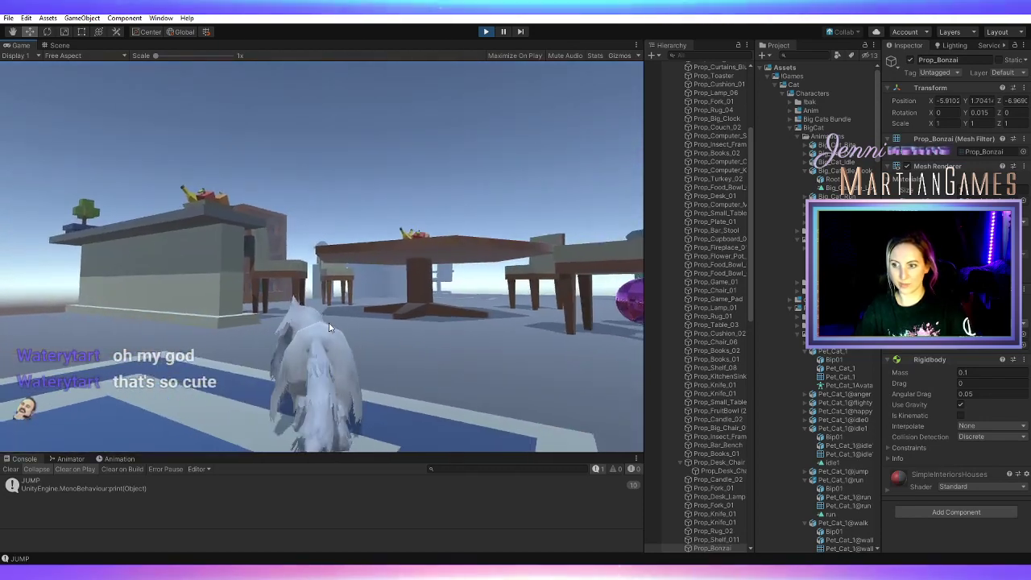
{"action": "key", "text": "w"}
{"action": "key", "text": "space"}
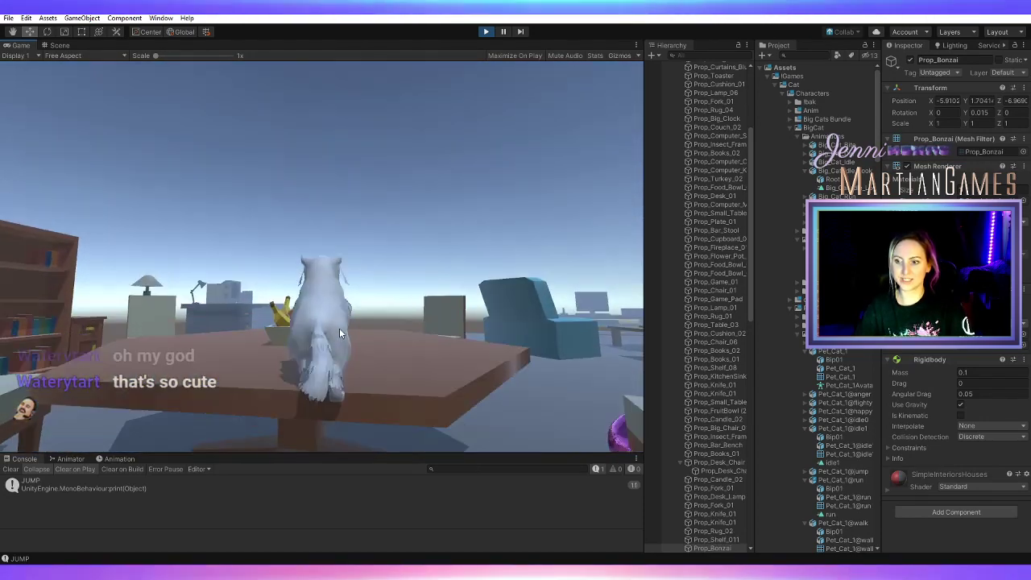
{"action": "key", "text": "w"}
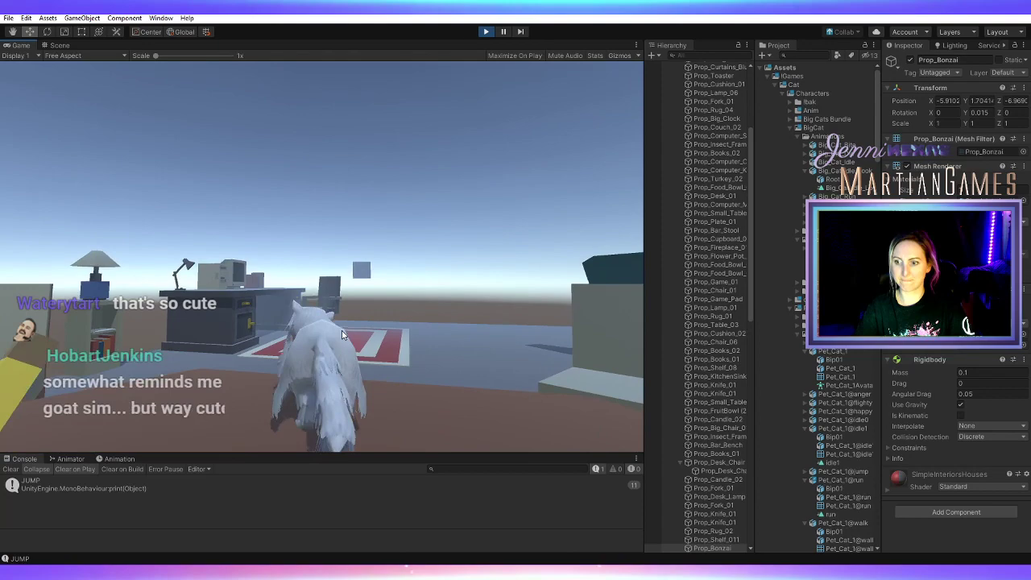
{"action": "key", "text": "w"}
{"action": "key", "text": "a"}
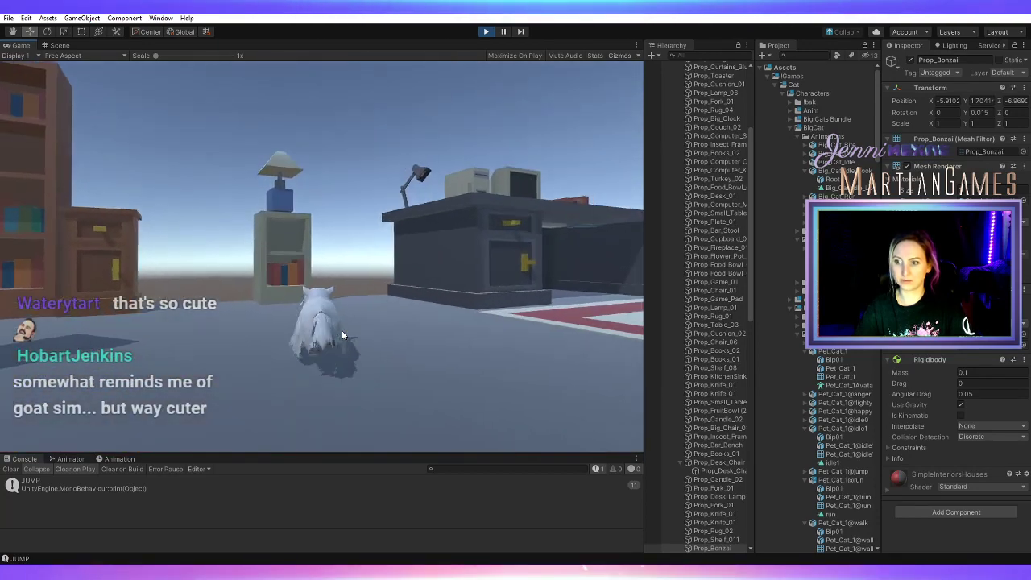
Run the cat to the desk, test a jump near the desk chair on the red rug, and continue toward the TV stand
{"action": "key", "text": "w"}
{"action": "key", "text": "d"}
{"action": "key", "text": "space"}
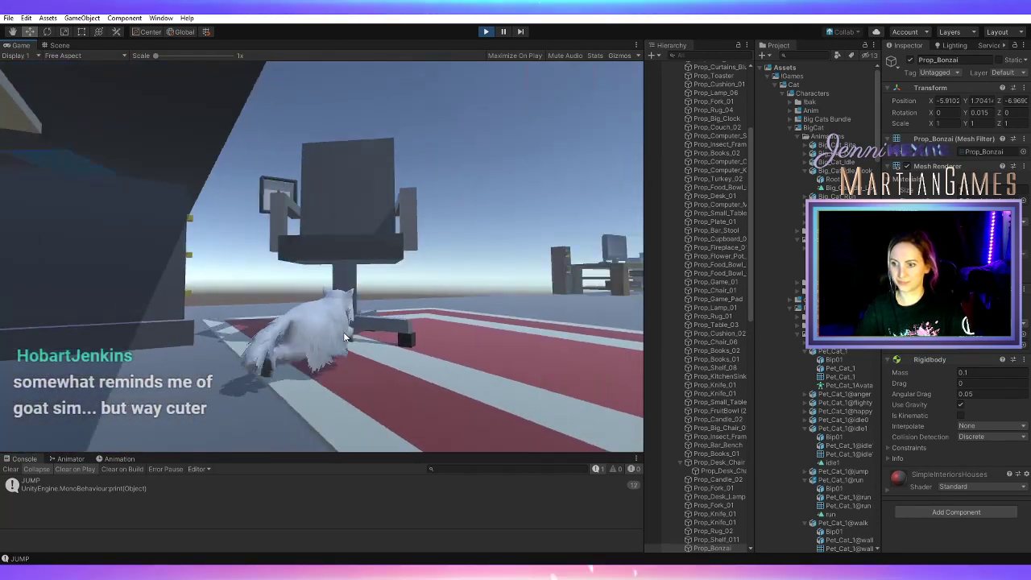
{"action": "key", "text": "w"}
{"action": "key", "text": "d"}
{"action": "key", "text": "a"}
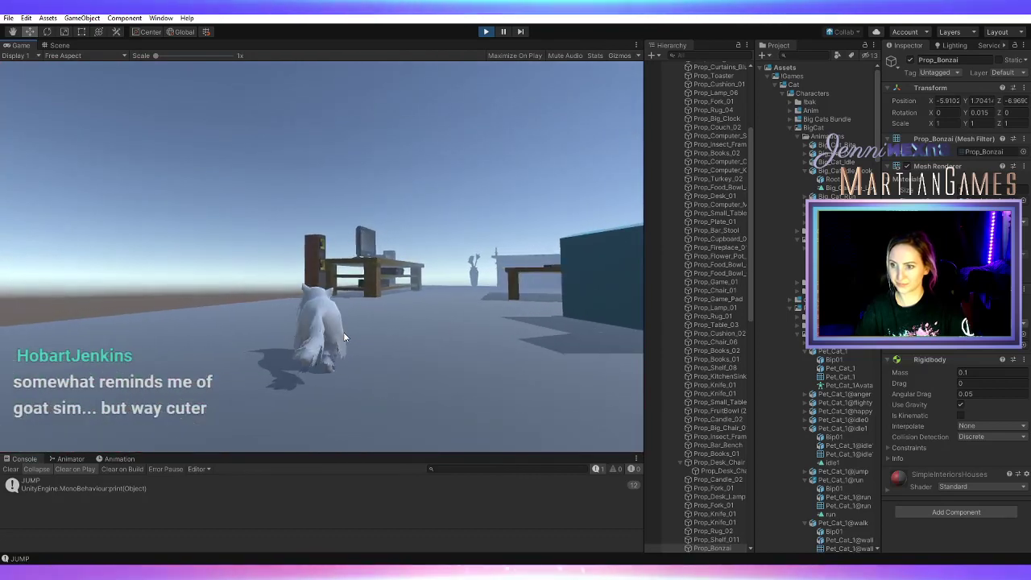
Jump the cat onto the coffee table with the game console, then run it off past the couch toward the long dining table
{"action": "key", "text": "w"}
{"action": "key", "text": "d"}
{"action": "key", "text": "space"}
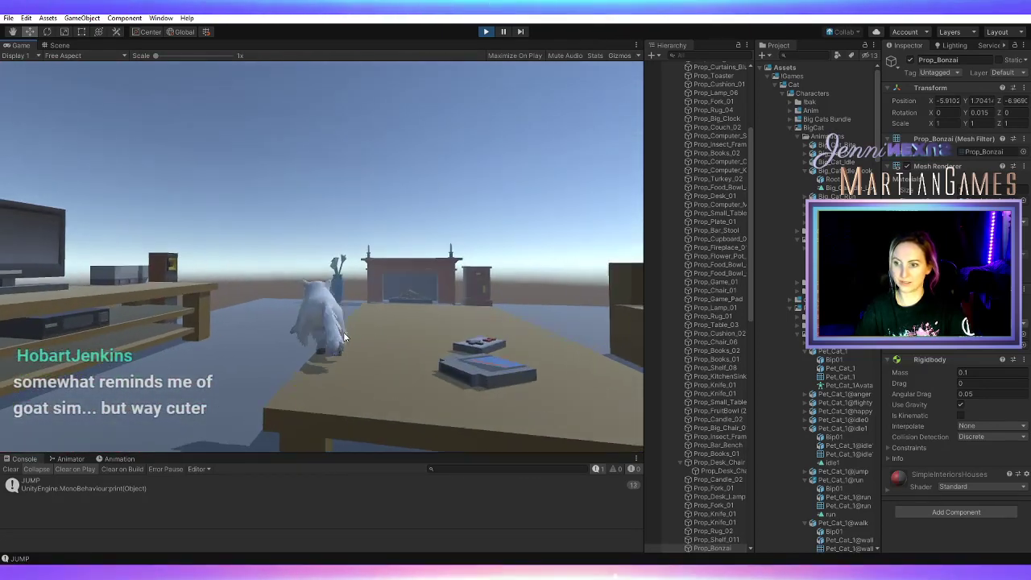
{"action": "key", "text": "w"}
{"action": "key", "text": "d"}
{"action": "key", "text": "space"}
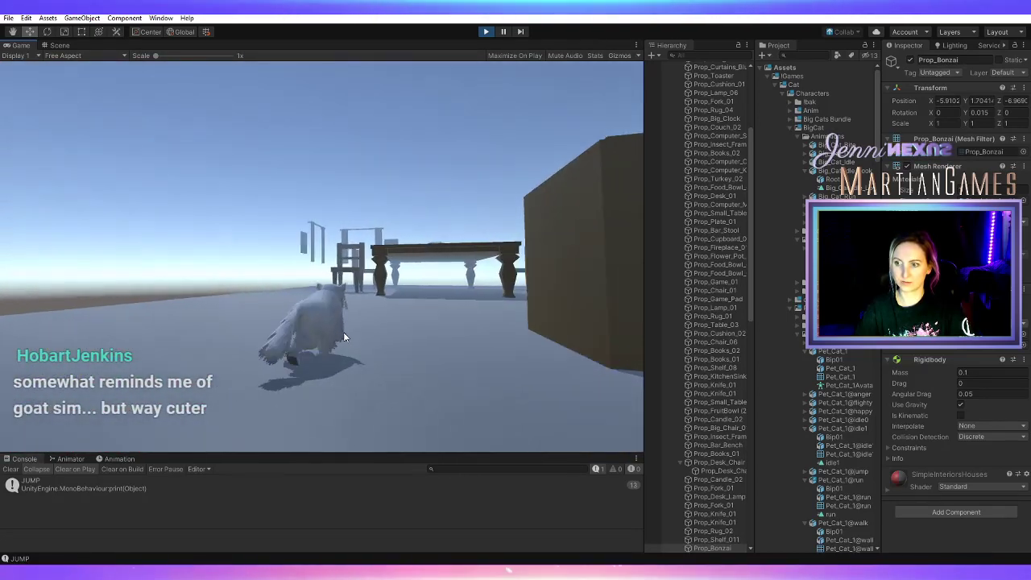
Run the cat underneath the long dining table with a test jump, and out past the chairs onto the open floor
{"action": "key", "text": "w"}
{"action": "key", "text": "d"}
{"action": "key", "text": "space"}
{"action": "key", "text": "a"}
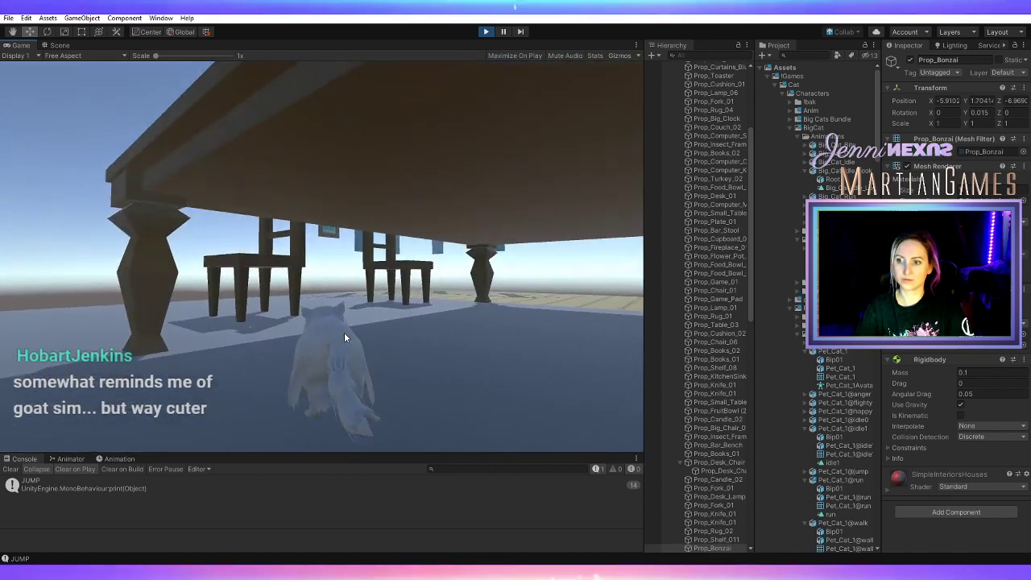
{"action": "key", "text": "w"}
{"action": "key", "text": "a"}
{"action": "key", "text": "d"}
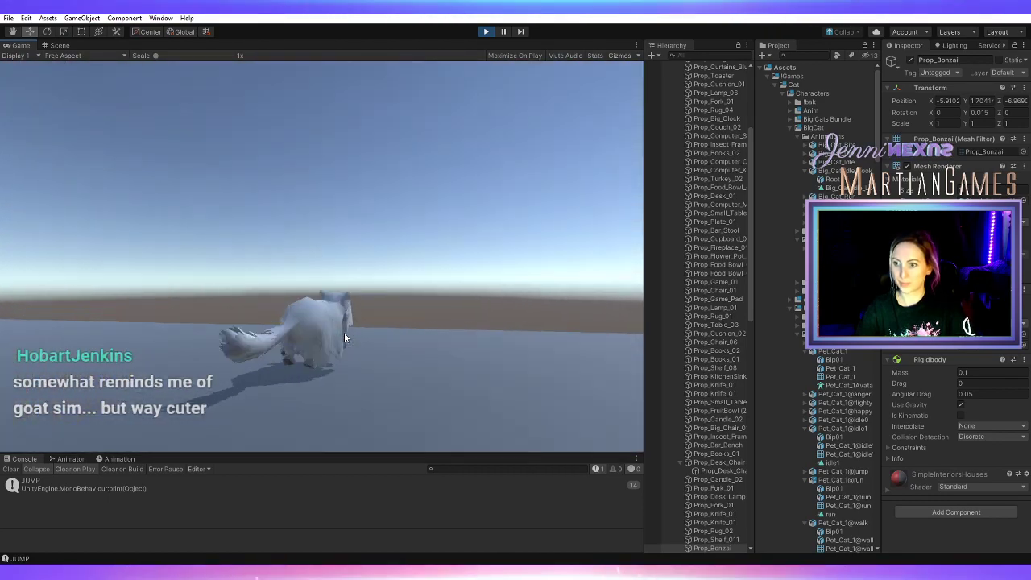
Turn the cat back toward the long dining table and jump it onto a wooden chair and up onto the tabletop
{"action": "key", "text": "d"}
{"action": "key", "text": "w"}
{"action": "key", "text": "space"}
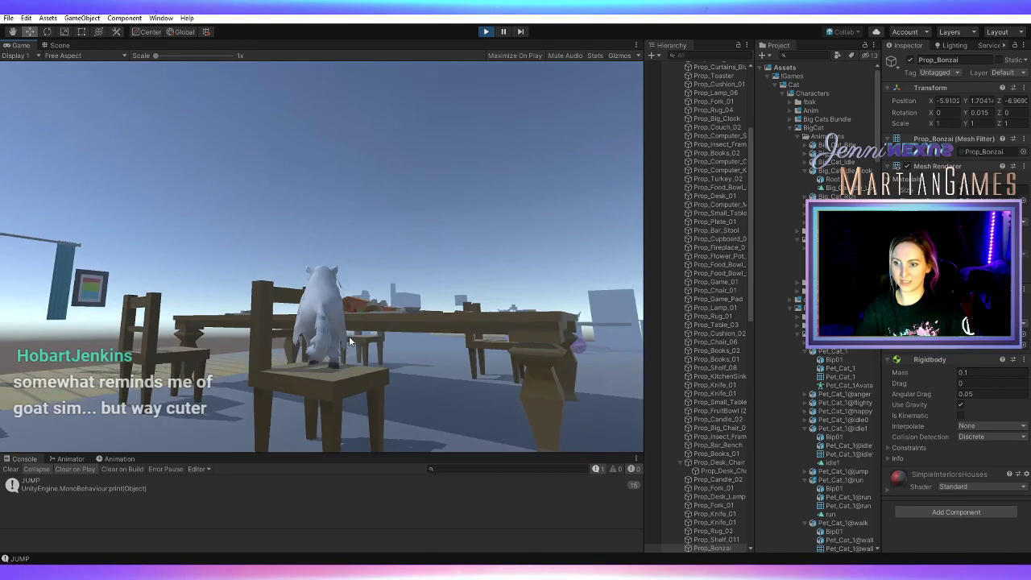
{"action": "key", "text": "space"}
{"action": "key", "text": "w"}
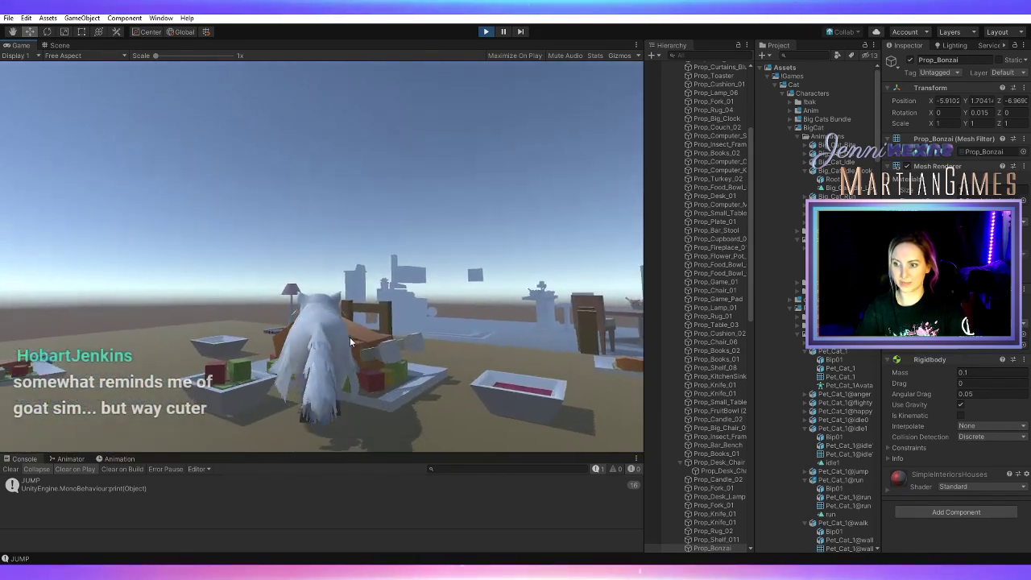
Run the cat across the long dining table between the food dishes and drop it off beside a chair
{"action": "key", "text": "w"}
{"action": "key", "text": "d"}
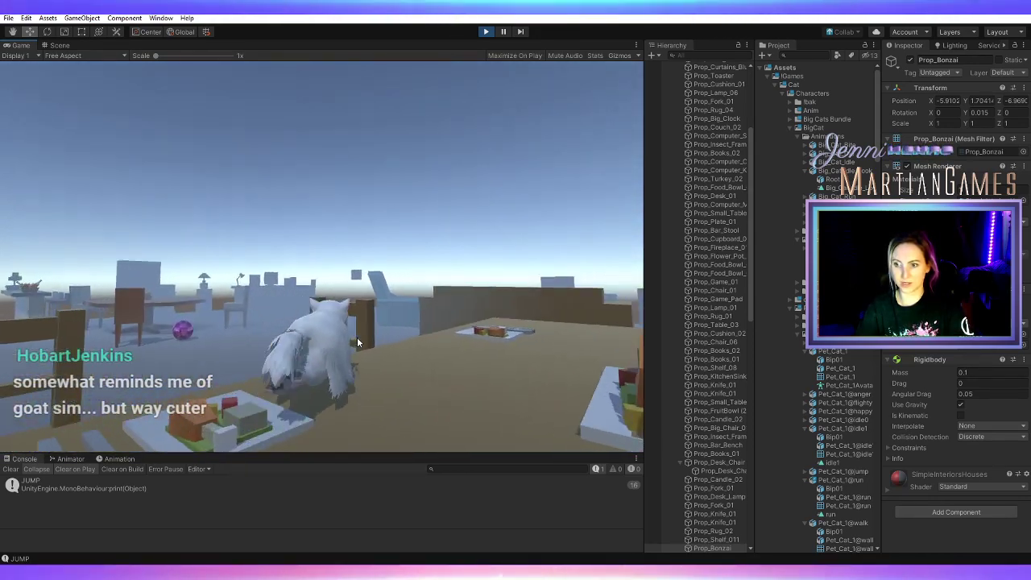
{"action": "key", "text": "w"}
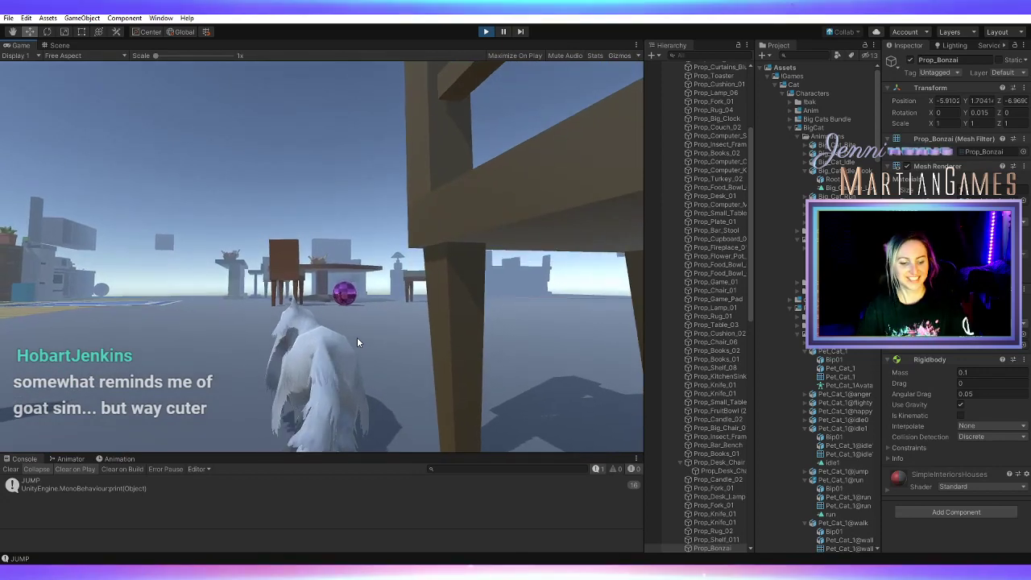
Run the cat across the blue rug into the kitchen, following the purple ball to the end of the cabinets
{"action": "key", "text": "w"}
{"action": "key", "text": "a"}
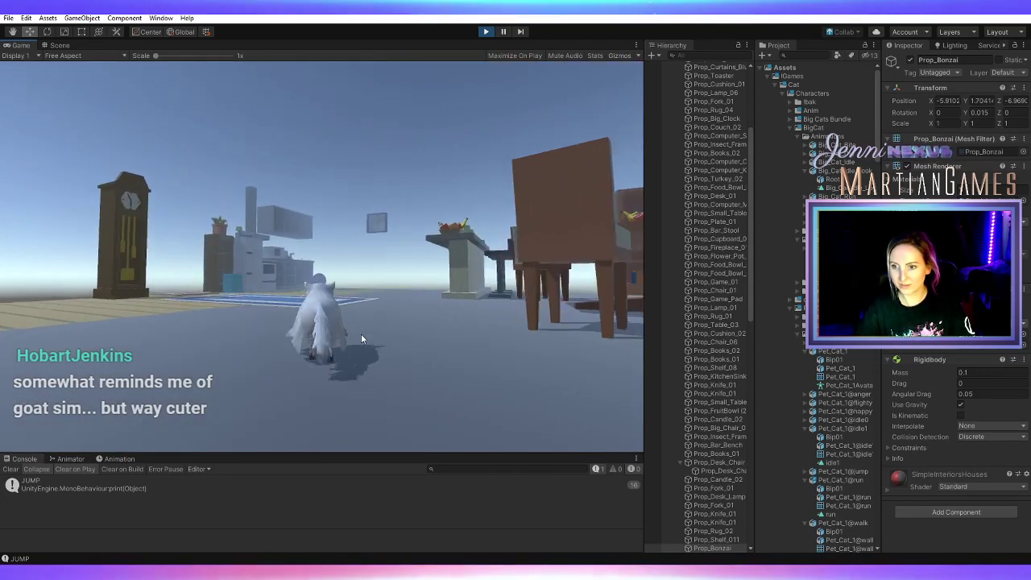
{"action": "key", "text": "w"}
{"action": "key", "text": "a"}
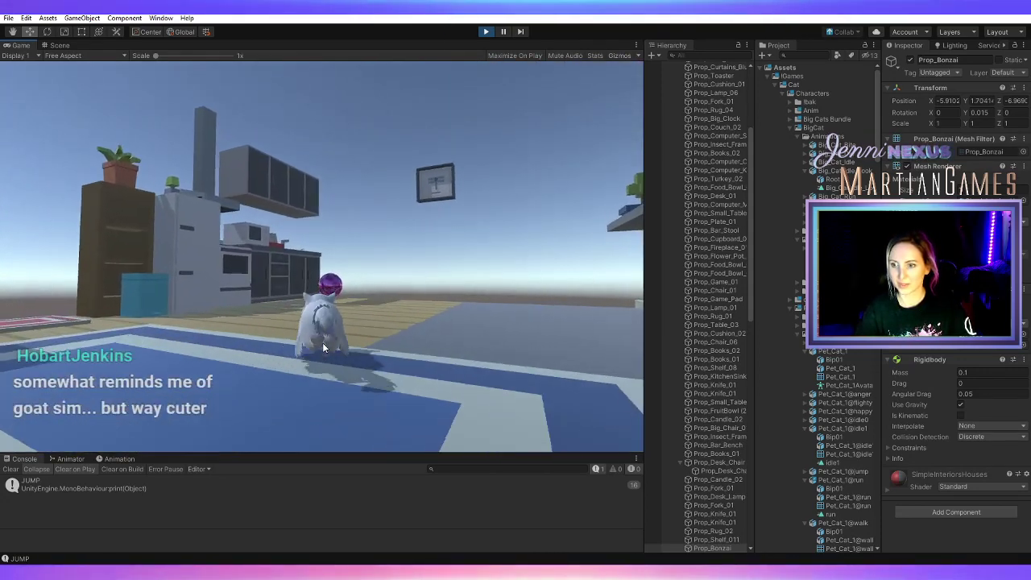
{"action": "key", "text": "w"}
{"action": "key", "text": "a"}
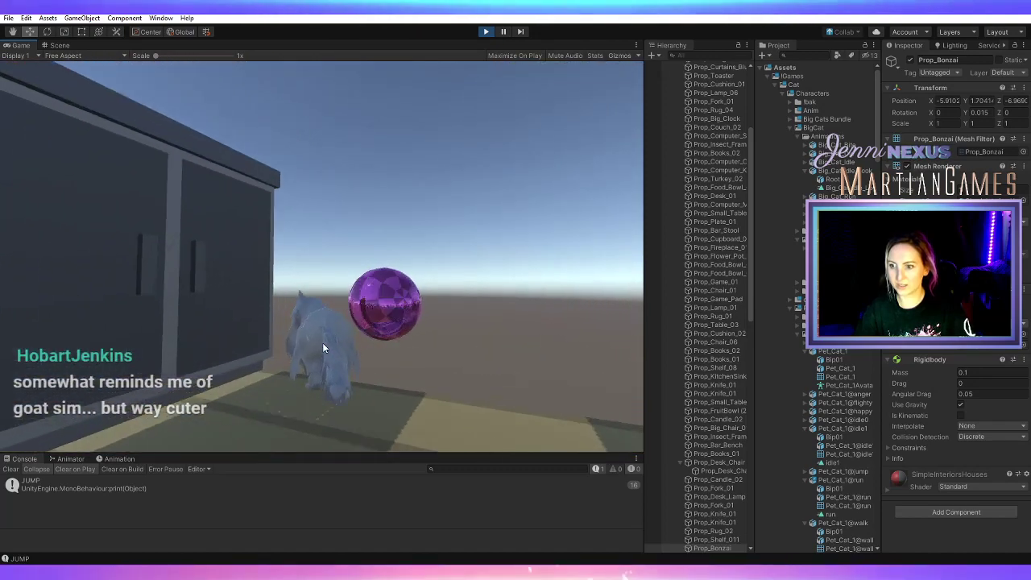
Turn the cat around in front of the kitchen counter and run it back across the blue rug toward the hexagonal table's chair
{"action": "key", "text": "s"}
{"action": "key", "text": "a"}
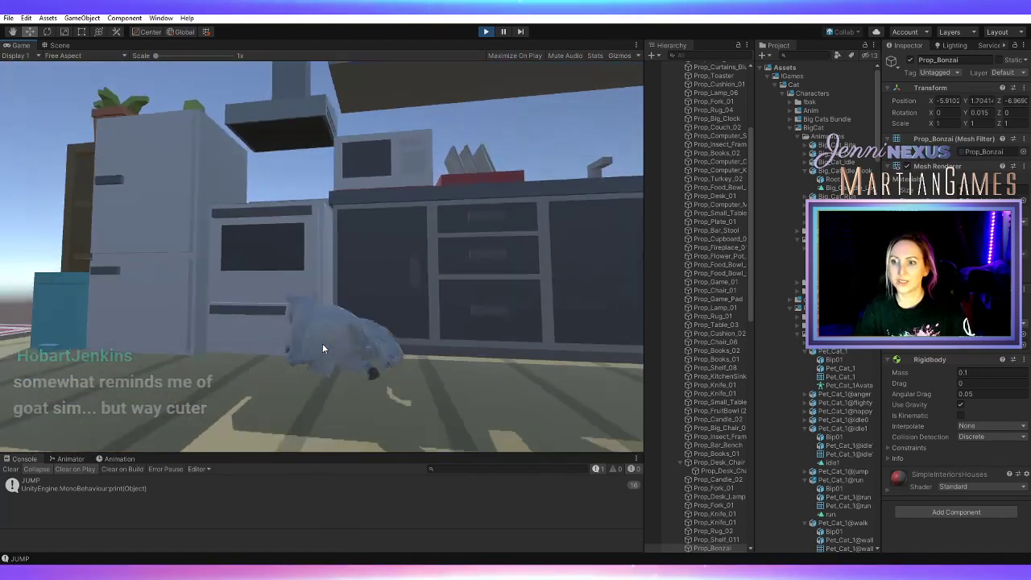
{"action": "key", "text": "w"}
{"action": "key", "text": "a"}
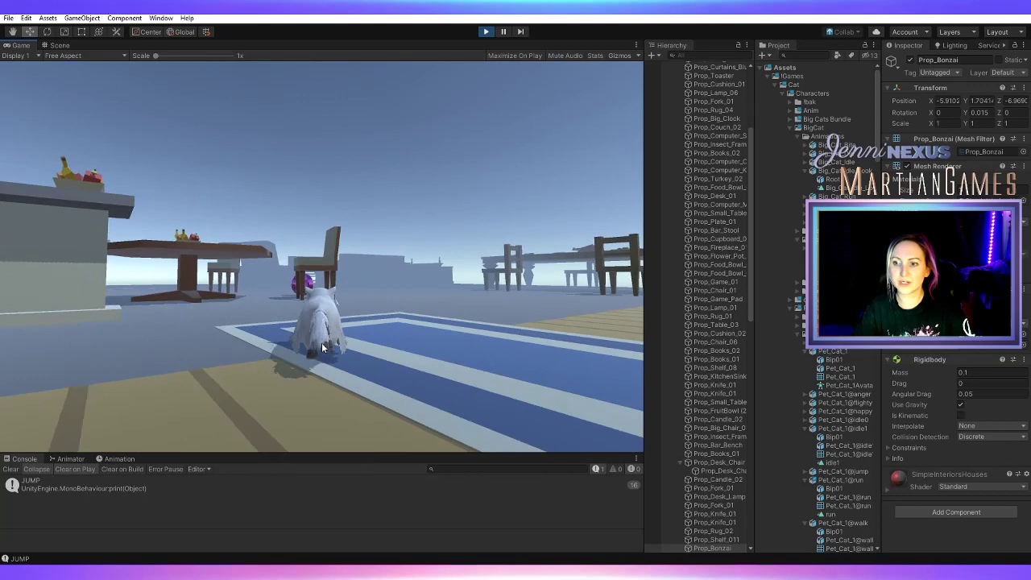
{"action": "key", "text": "w"}
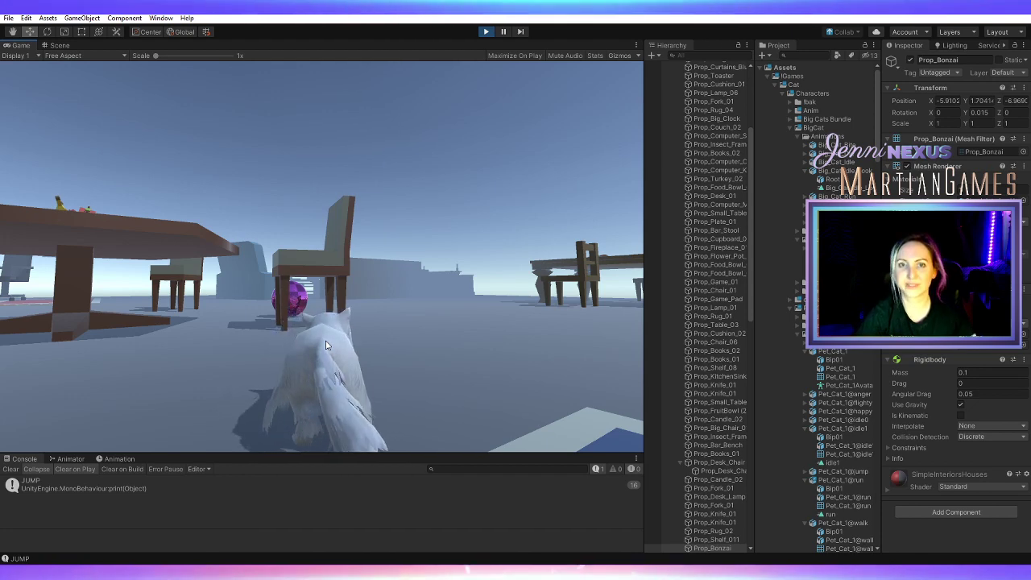
Run the cat past the chair to the brown couch and test a jump against the couch's back
{"action": "key", "text": "d"}
{"action": "key", "text": "w"}
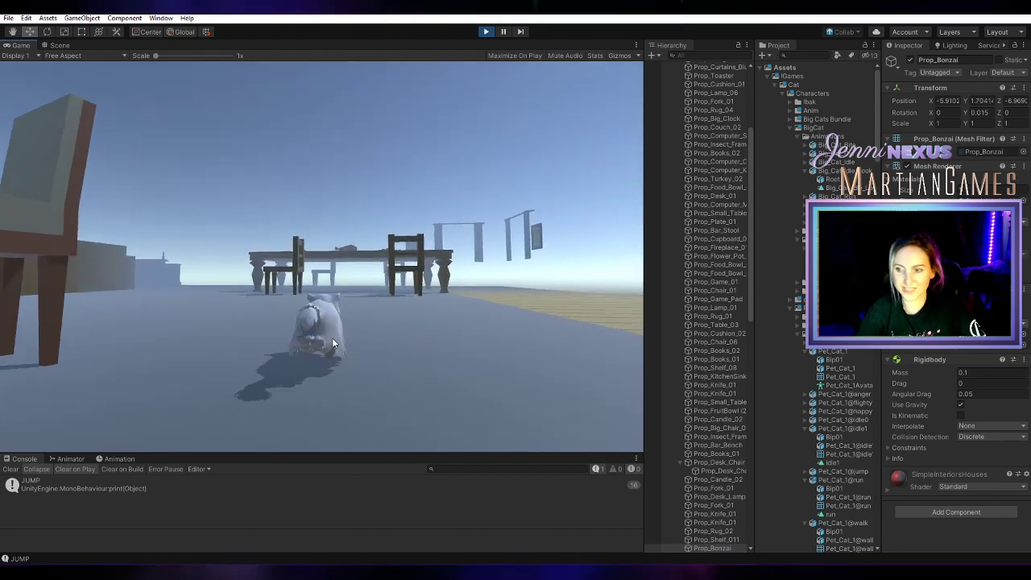
{"action": "key", "text": "a"}
{"action": "key", "text": "w"}
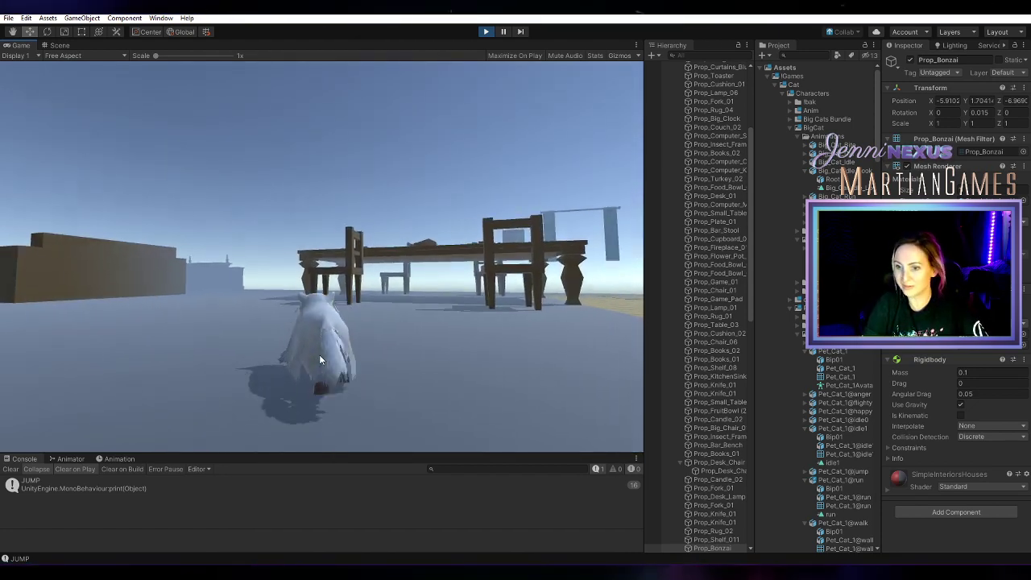
{"action": "key", "text": "a"}
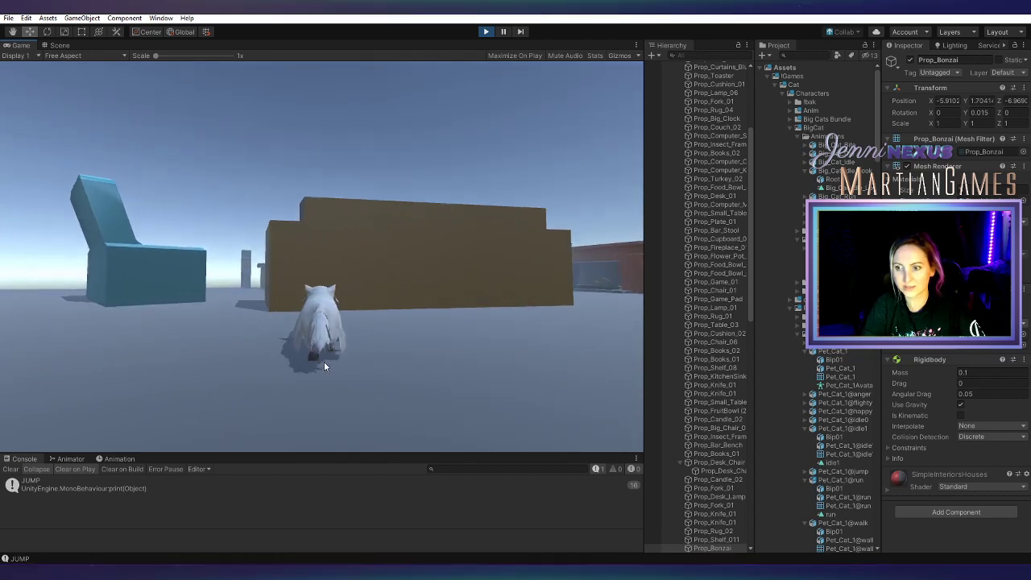
{"action": "key", "text": "w"}
{"action": "key", "text": "space"}
{"action": "key", "text": "a"}
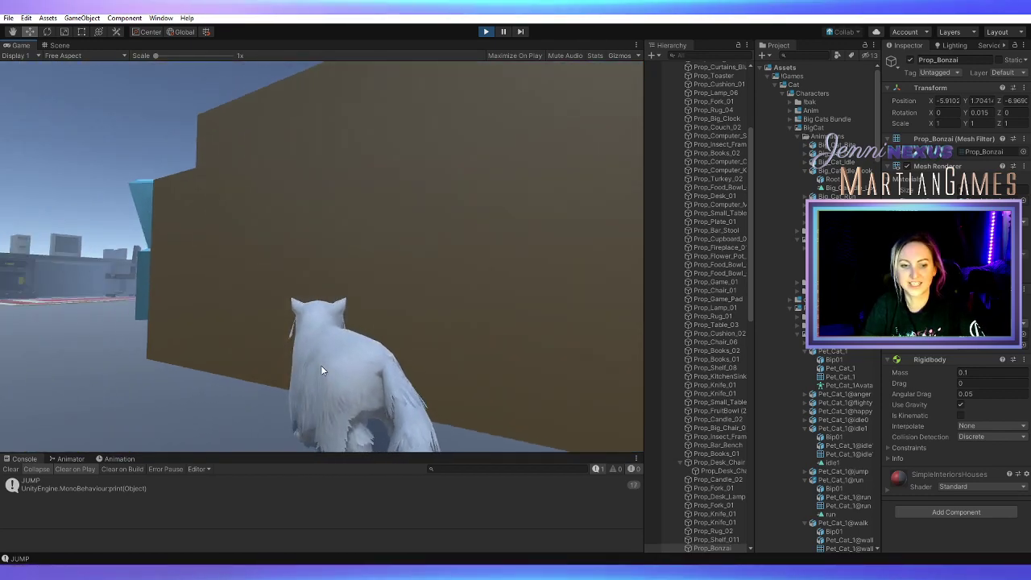
Run the cat around the end of the couch and test a jump in front of the teal armchair
{"action": "key", "text": "a"}
{"action": "key", "text": "w"}
{"action": "key", "text": "d"}
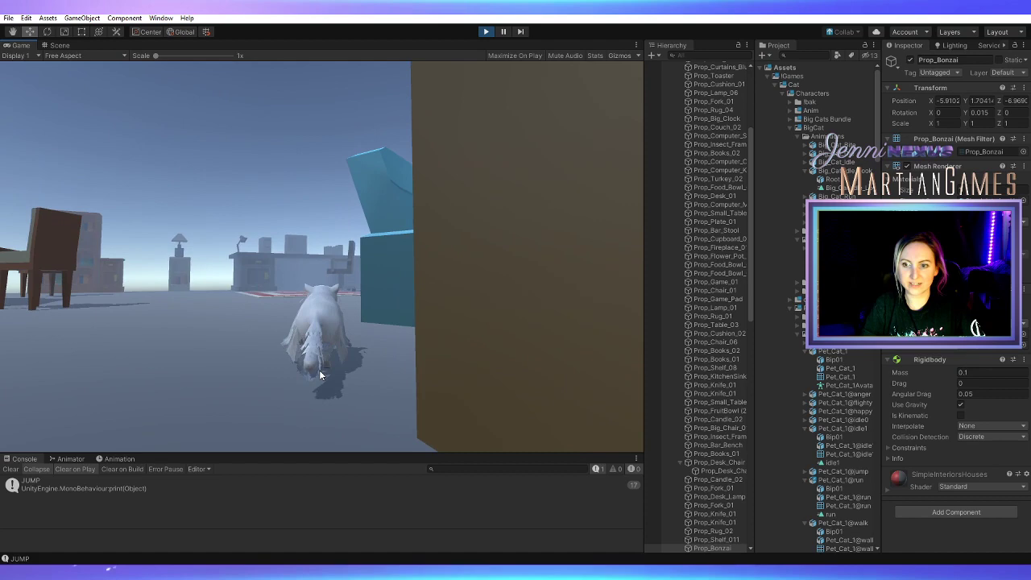
{"action": "key", "text": "w"}
{"action": "key", "text": "d"}
{"action": "key", "text": "space"}
{"action": "key", "text": "a"}
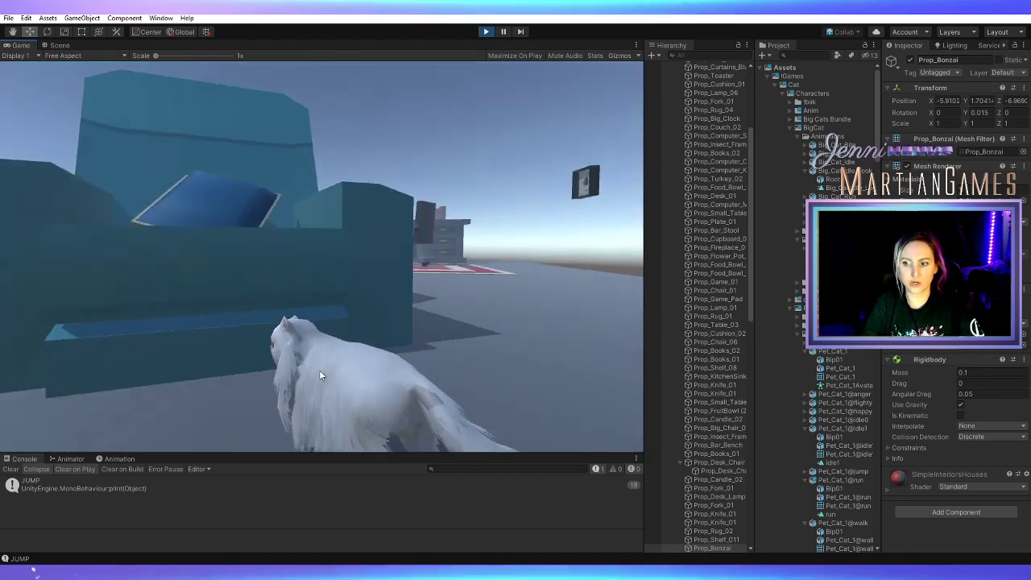
{"action": "key", "text": "a"}
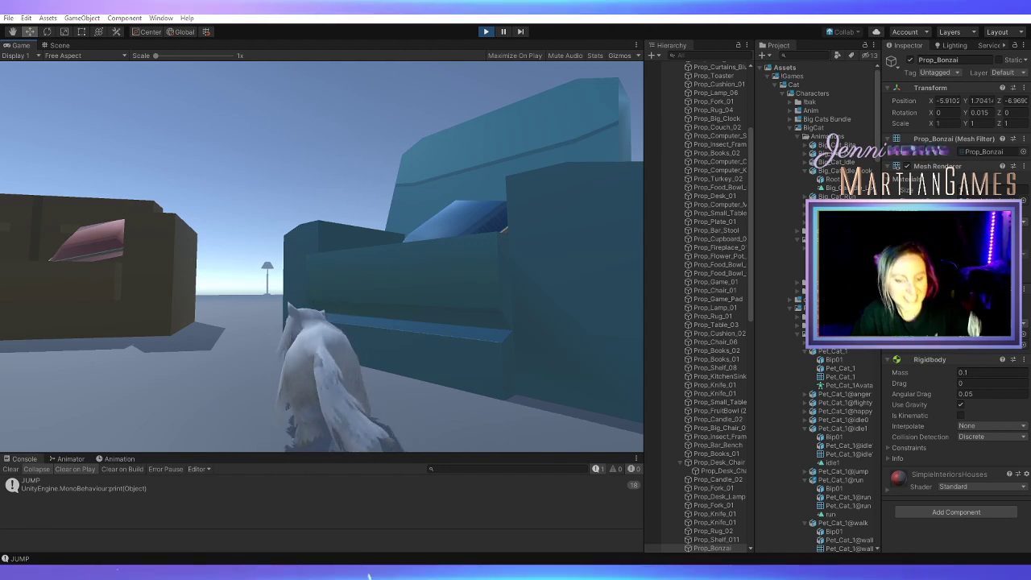
Circle the cat between the armchair and couch, under the coffee table, and over to the TV stand
{"action": "key", "text": "w"}
{"action": "key", "text": "a"}
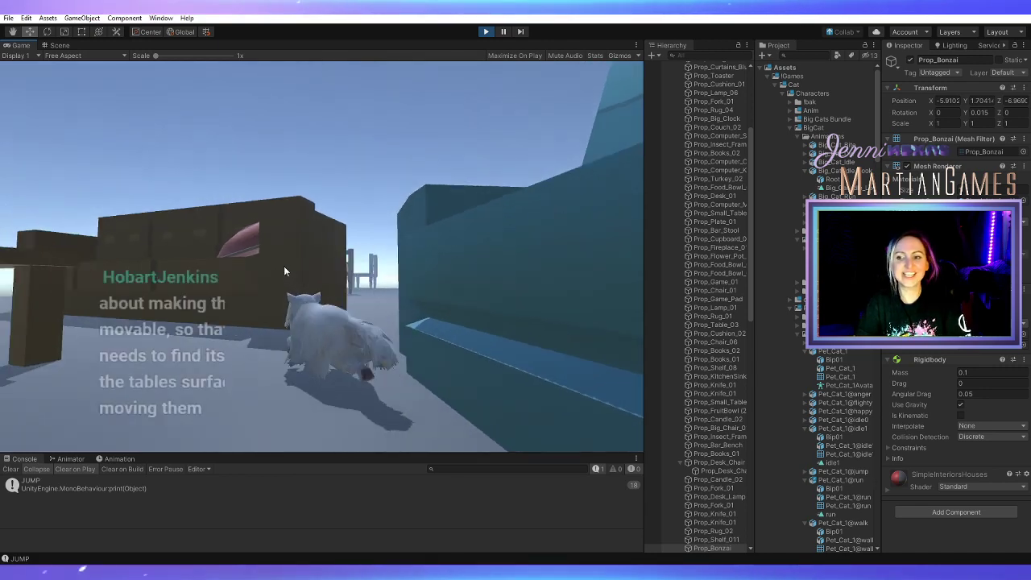
{"action": "key", "text": "w"}
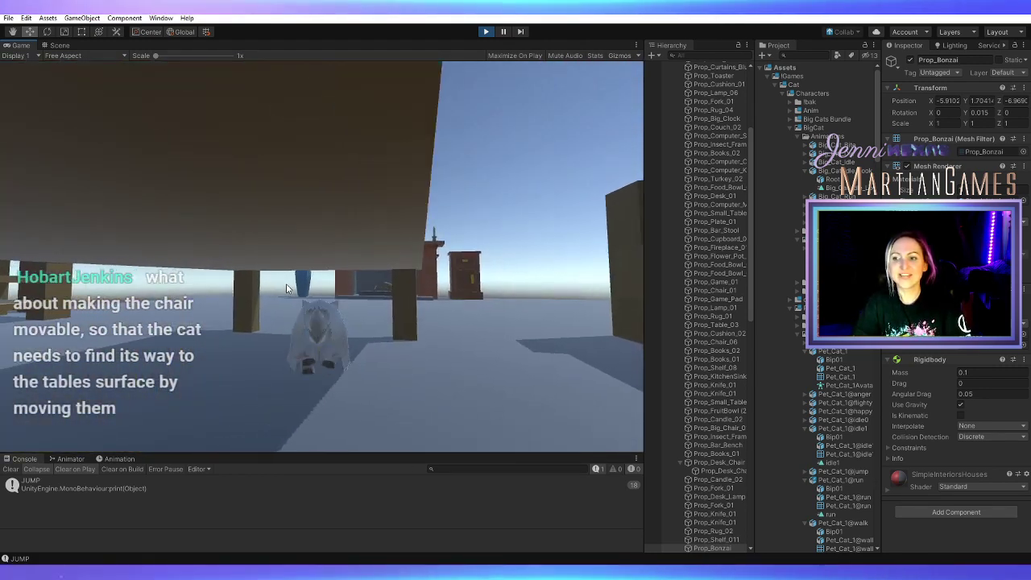
{"action": "key", "text": "w"}
{"action": "key", "text": "a"}
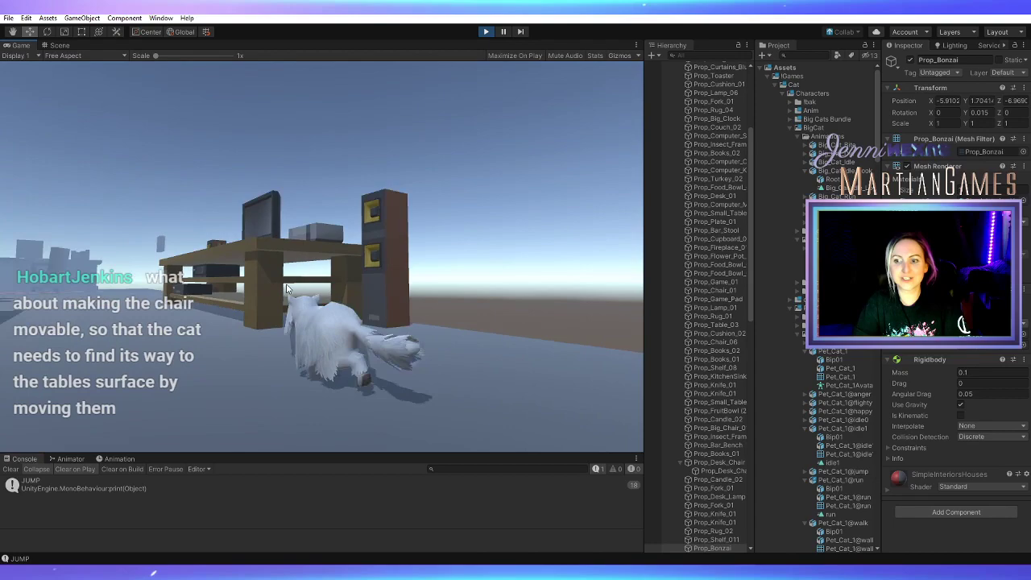
{"action": "key", "text": "w"}
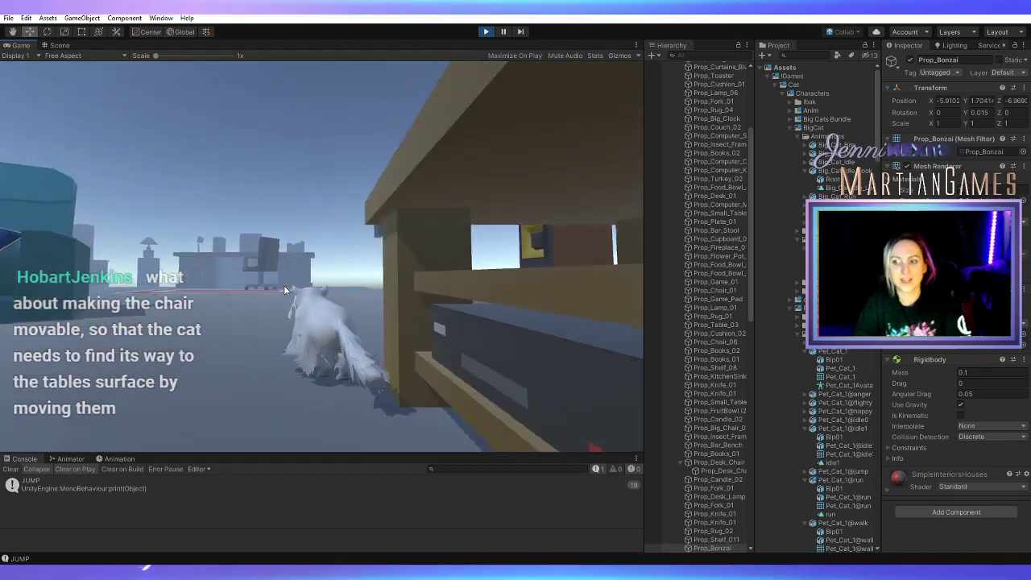
Run the cat from the TV stand past the armchair and jump it toward the hexagonal table
{"action": "key", "text": "w"}
{"action": "key", "text": "a"}
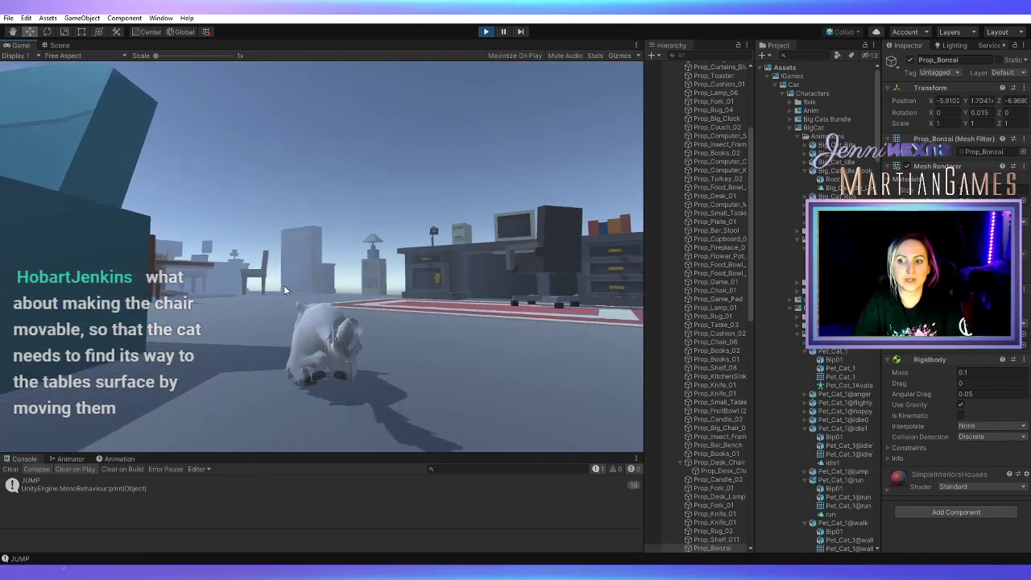
{"action": "key", "text": "w"}
{"action": "key", "text": "a"}
{"action": "key", "text": "space"}
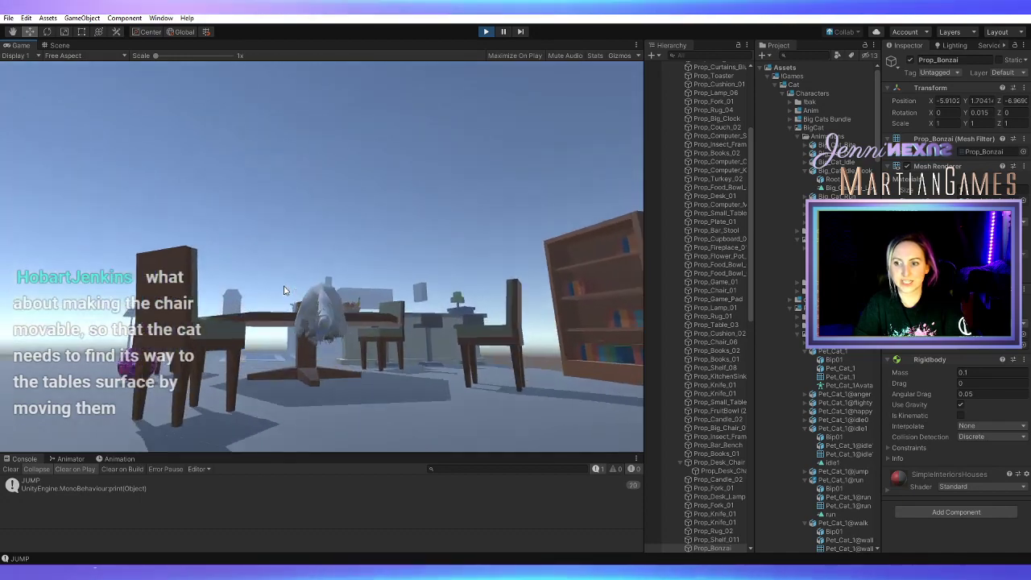
Run the cat across the hexagonal table and down to the floor, facing the kitchen and blue rug
{"action": "key", "text": "w"}
{"action": "key", "text": "a"}
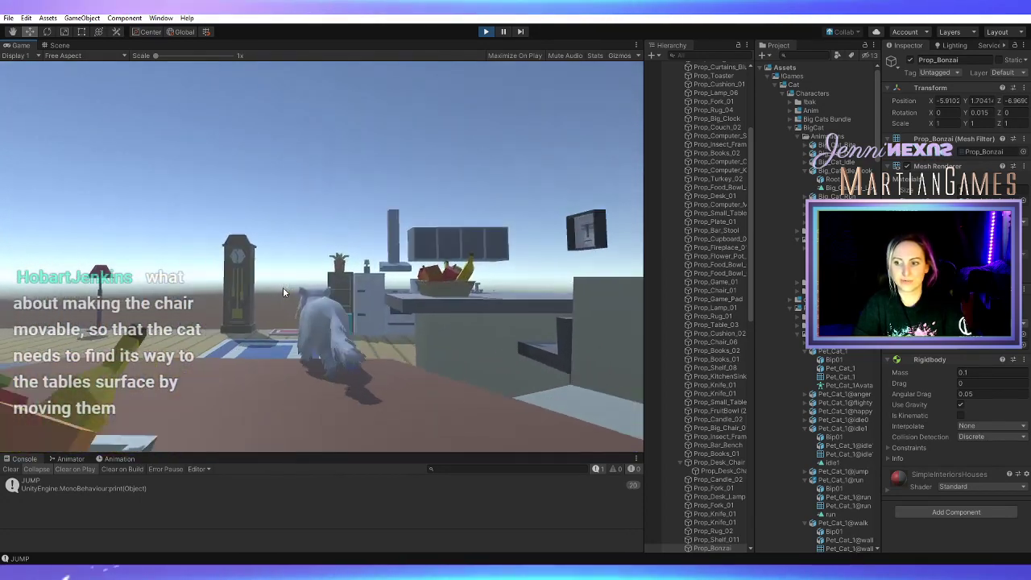
{"action": "key", "text": "w"}
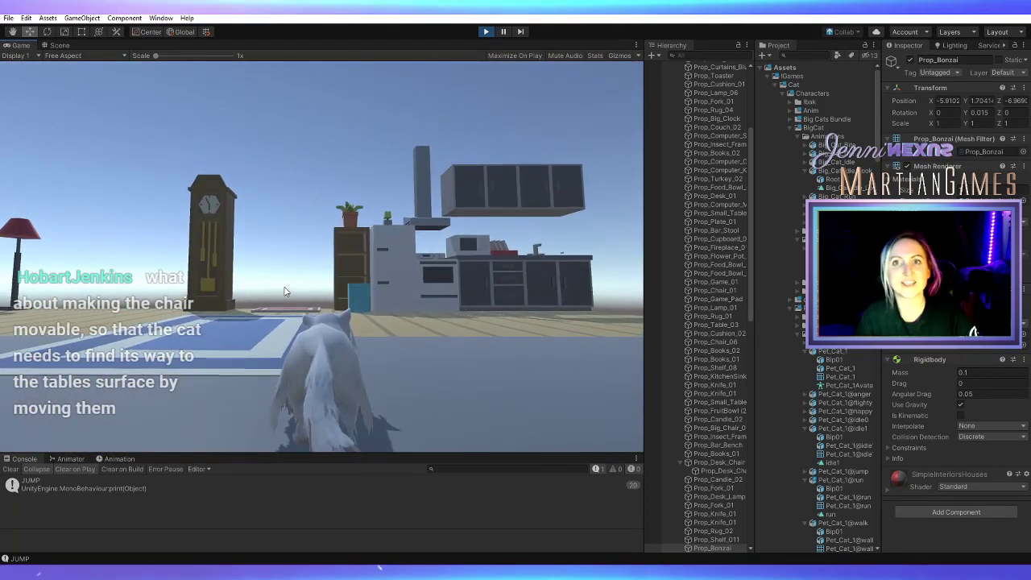
Run the cat past the kitchen floor and around the bar counter, and jump it onto the hexagonal table
{"action": "key", "text": "w"}
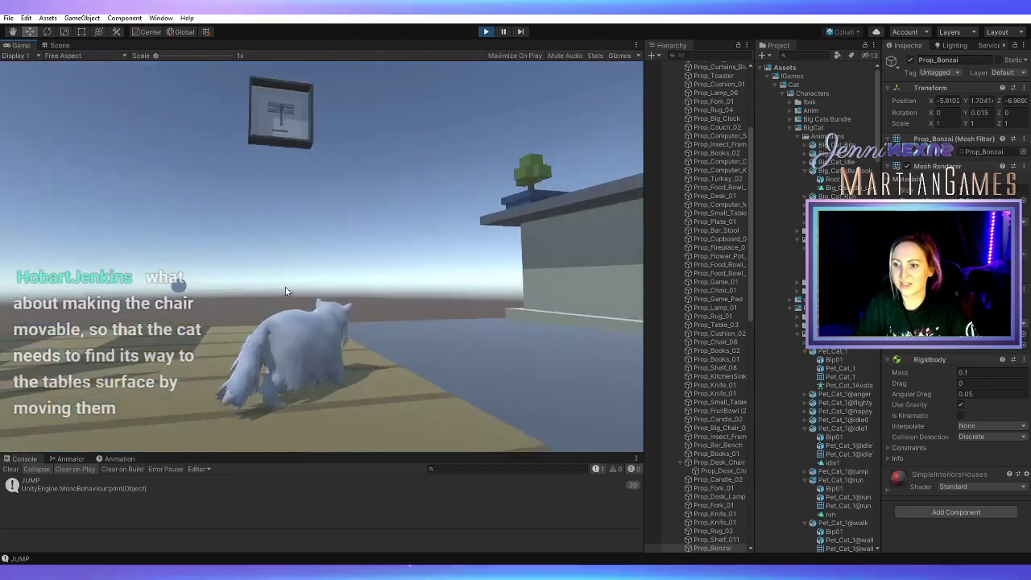
{"action": "key", "text": "w"}
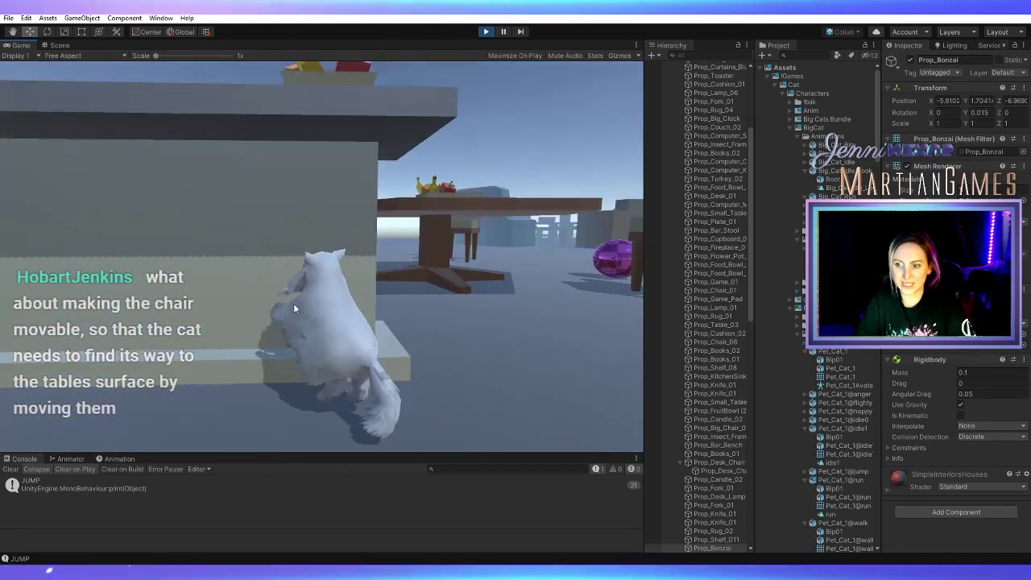
{"action": "key", "text": "w"}
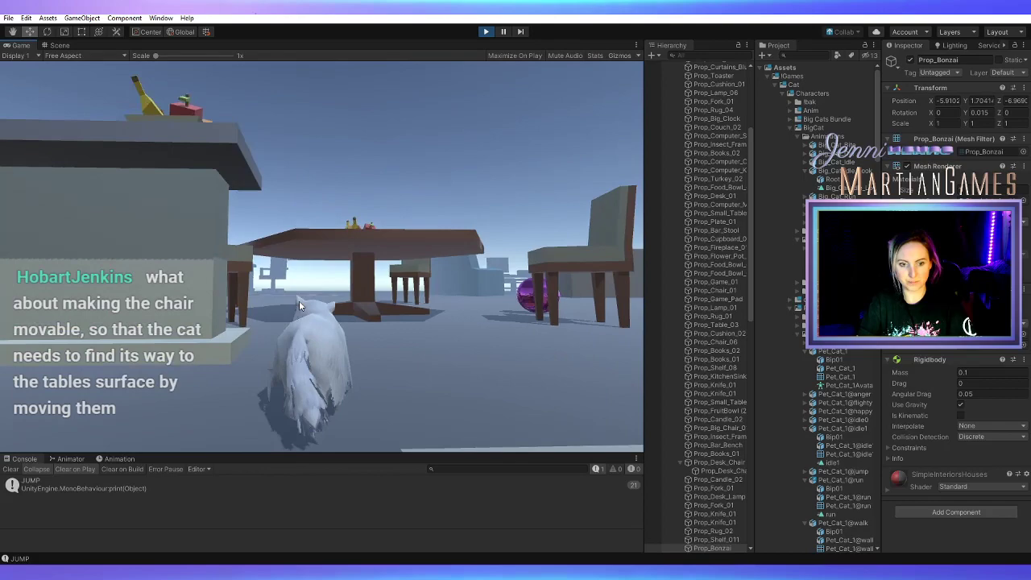
{"action": "key", "text": "w"}
{"action": "key", "text": "space"}
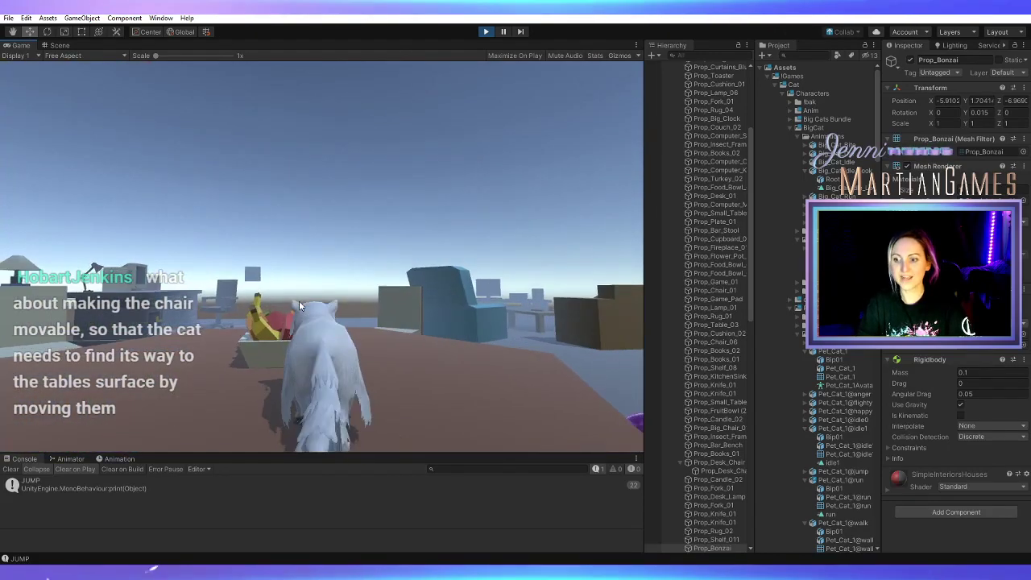
Turn the cat around the fruit bowl on the hexagonal table and jump it toward the bar counter
{"action": "key", "text": "w"}
{"action": "key", "text": "a"}
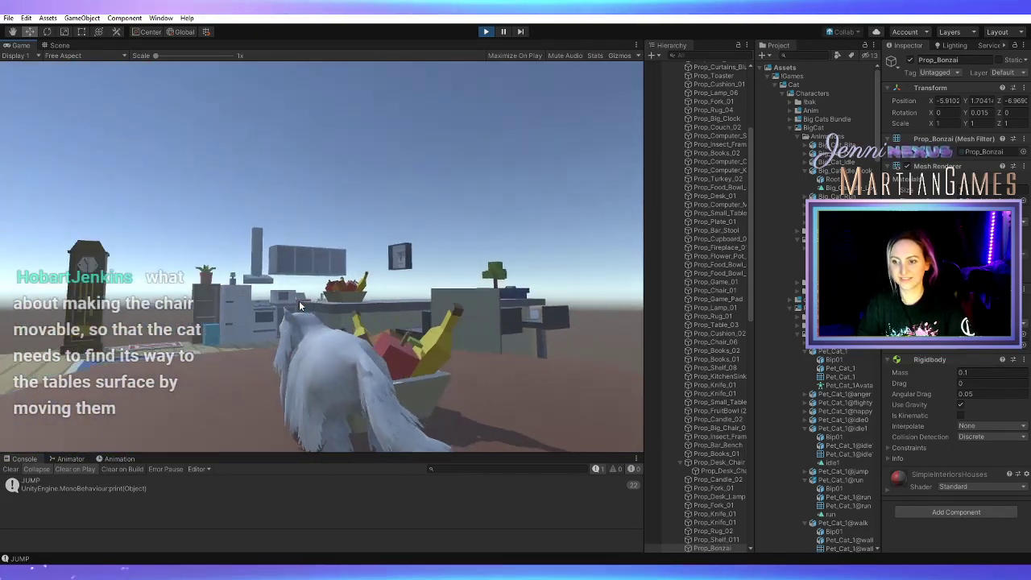
{"action": "key", "text": "w"}
{"action": "key", "text": "space"}
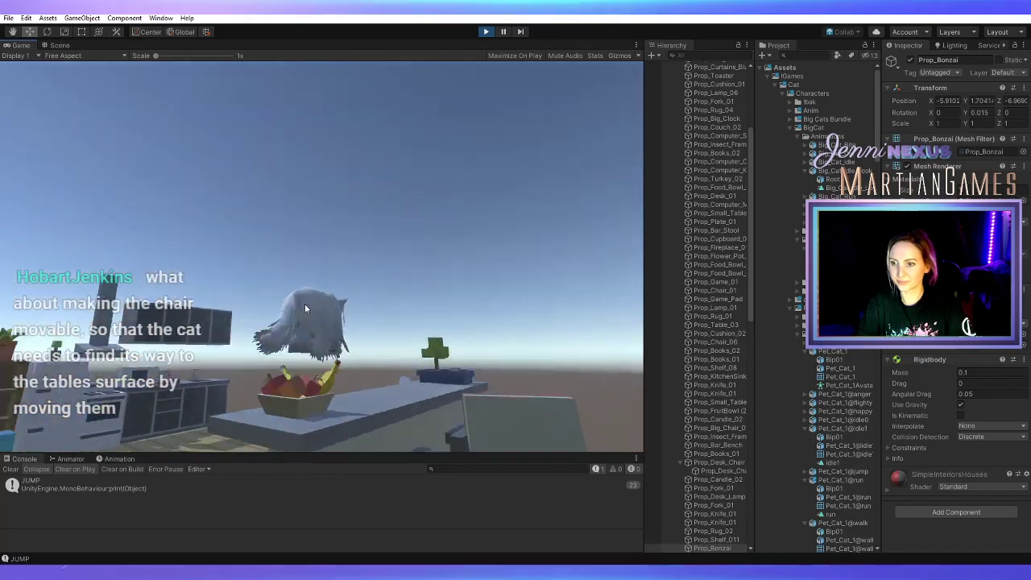
Run the cat along the bar counter, push the bonsai off its end, and follow it down to the floor
{"action": "key", "text": "w"}
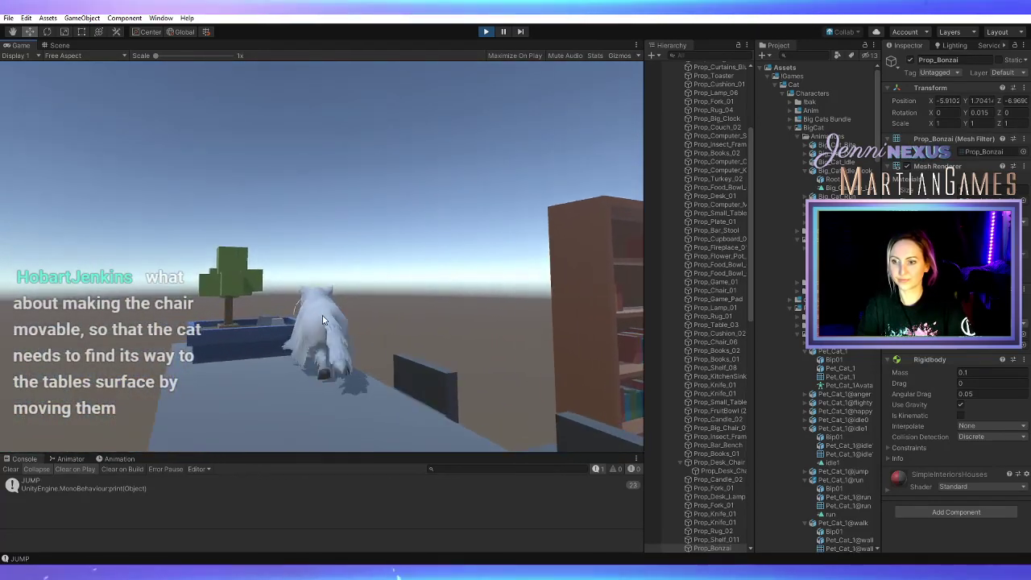
{"action": "key", "text": "w"}
{"action": "key", "text": "a"}
{"action": "key", "text": "a"}
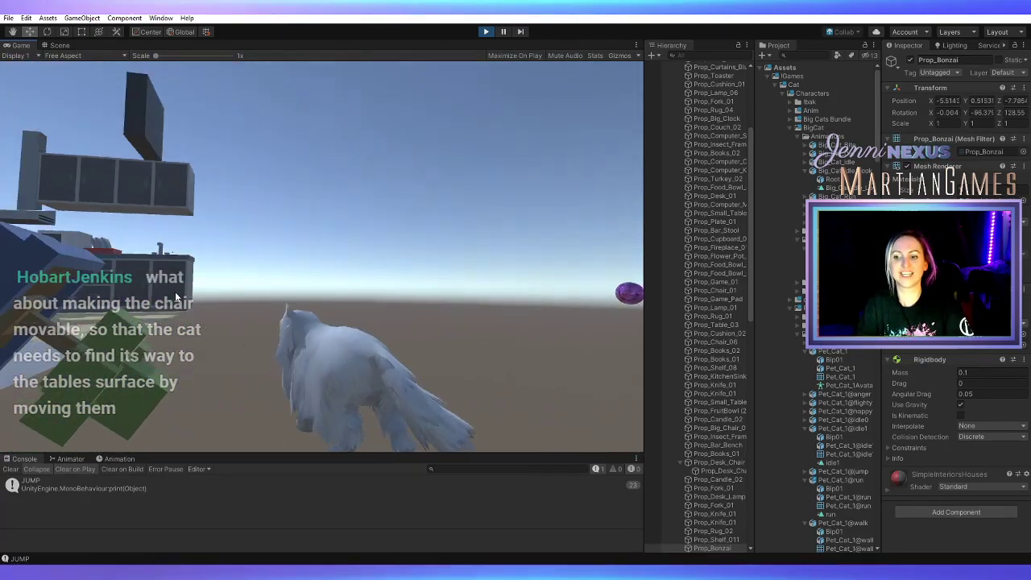
{"action": "key", "text": "w"}
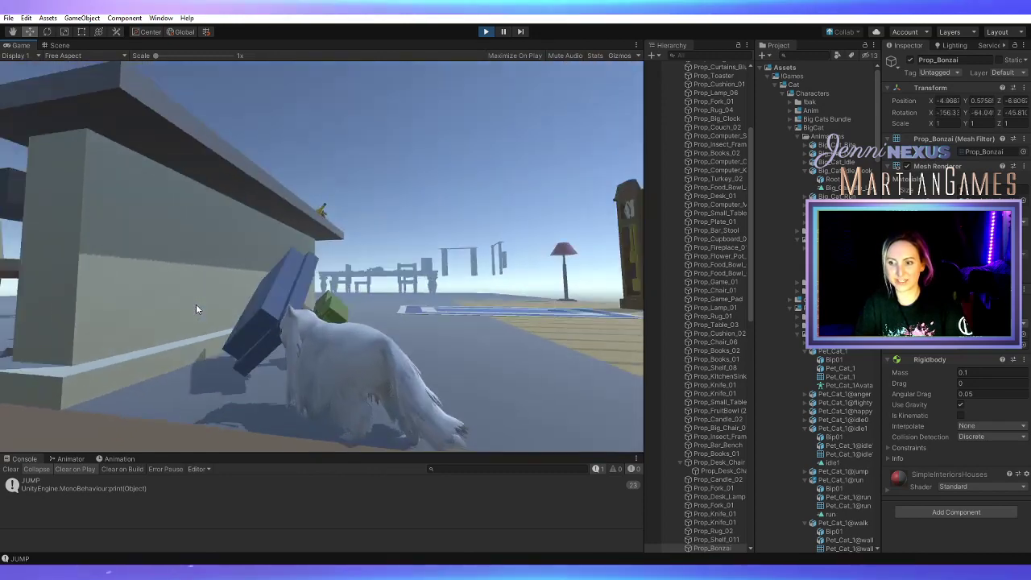
Jump the cat away from the bar counter, run it under the hexagonal table, and stop the play test
{"action": "key", "text": "w"}
{"action": "key", "text": "space"}
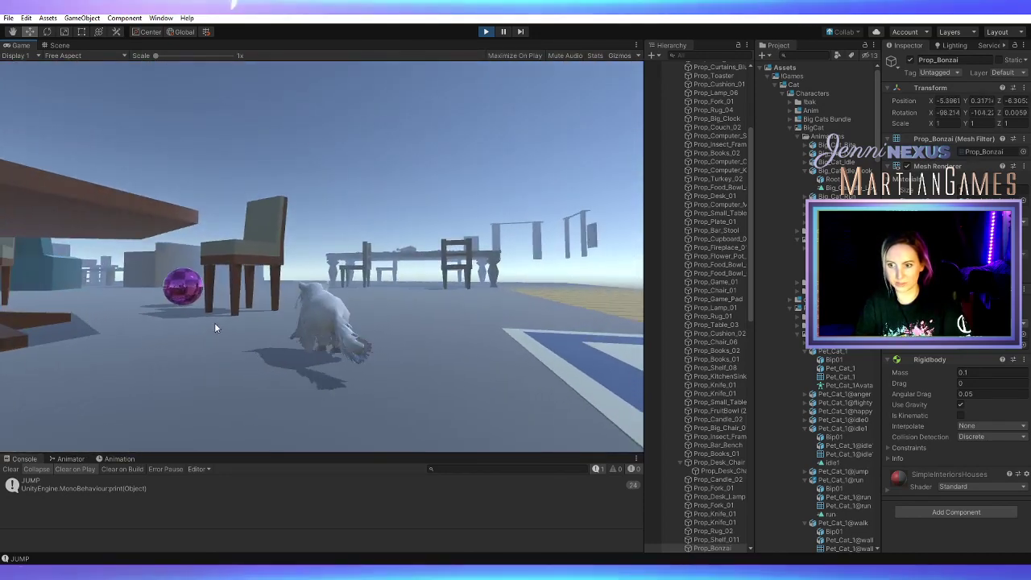
{"action": "key", "text": "w"}
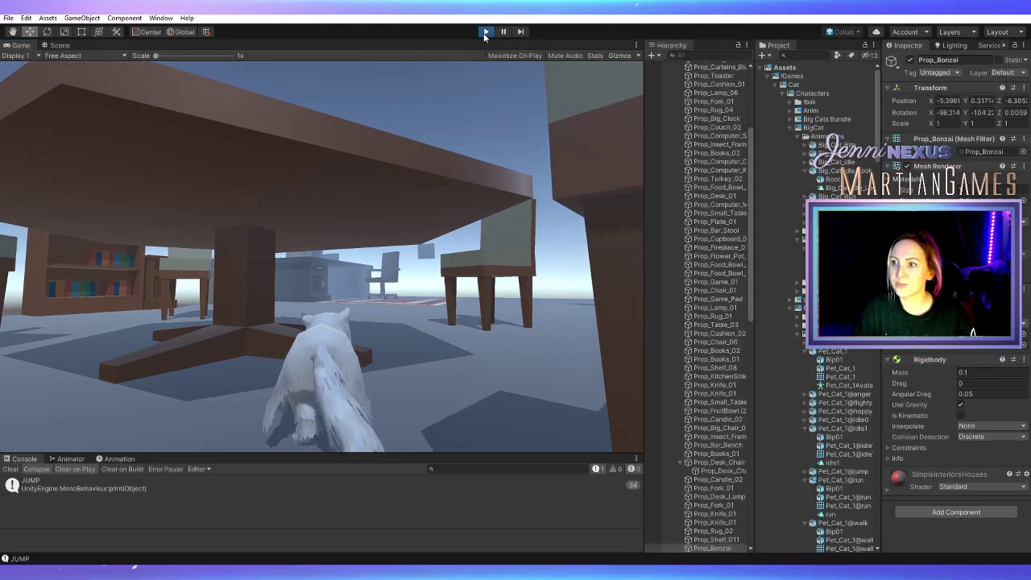
{"action": "left_click", "coordinate": [485, 31]}
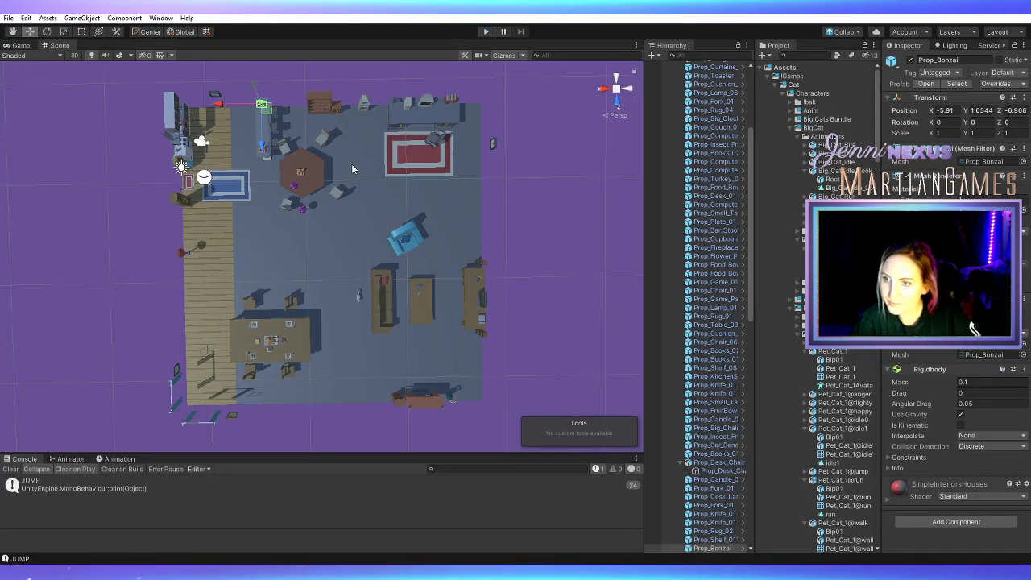
Select the fruit bowl on the hexagonal table and the one on the bar counter to inspect them
{"action": "scroll", "coordinate": [289, 139], "scroll_direction": "up", "scroll_amount": 5}
{"action": "middle_click_drag", "start_coordinate": [285, 125], "coordinate": [294, 169]}
{"action": "left_click", "coordinate": [342, 320]}
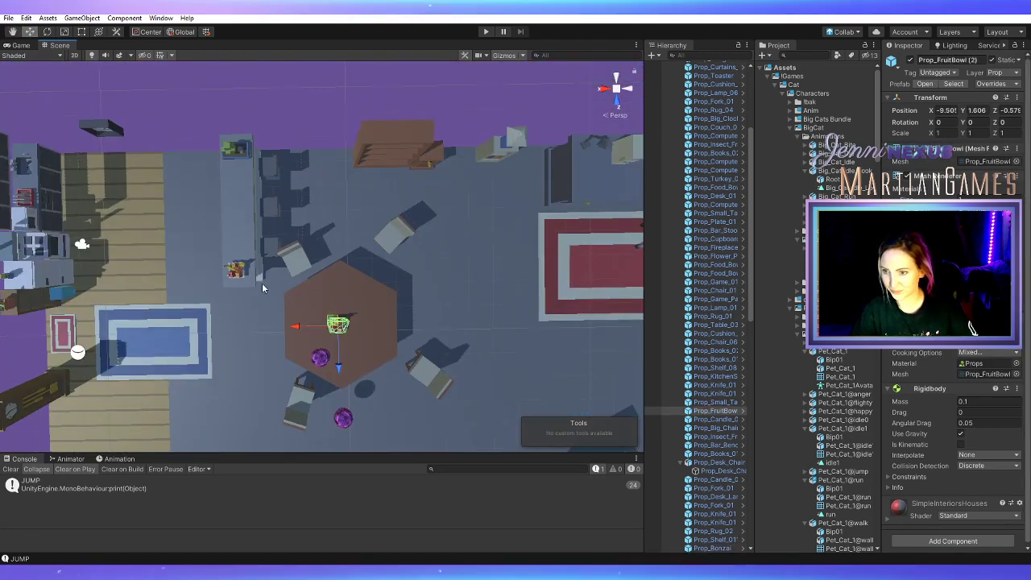
{"action": "left_click", "coordinate": [234, 269]}
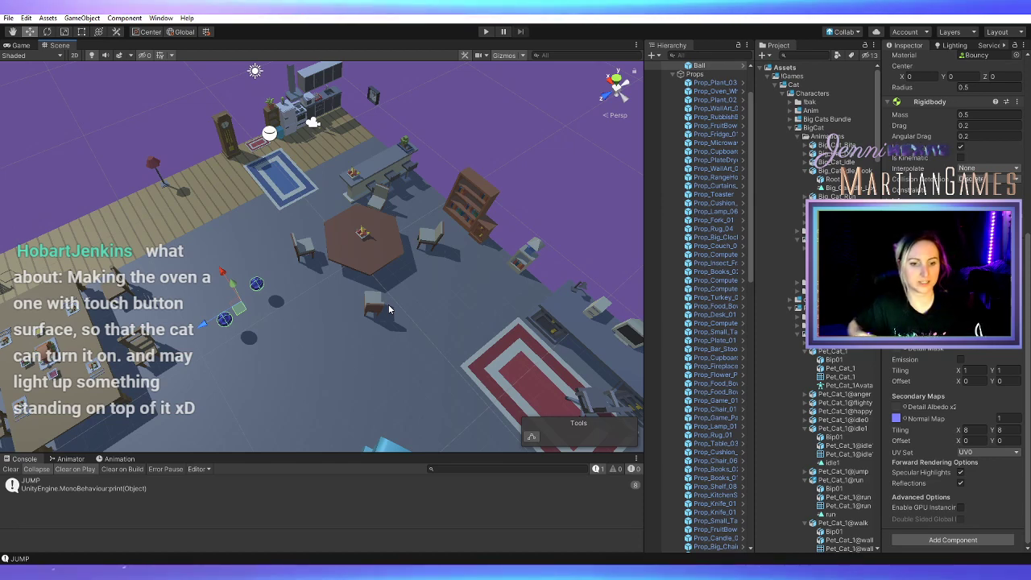
Examine the furniture layout around the kitchen, dining, living-room and desk areas from several angles
{"action": "left_click_drag", "start_coordinate": [268, 402], "coordinate": [288, 287], "text": "alt"}
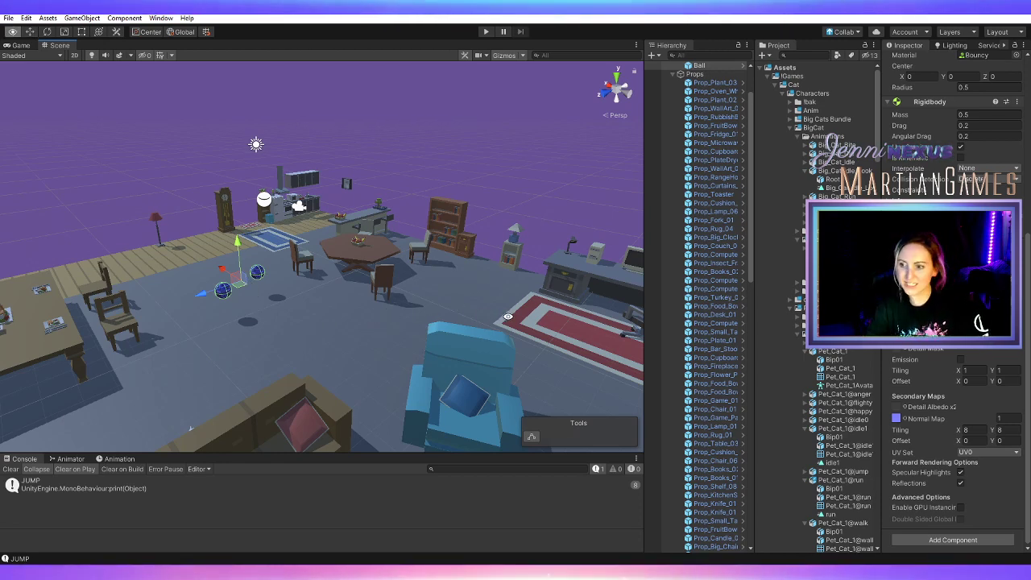
{"action": "left_click_drag", "start_coordinate": [504, 314], "coordinate": [234, 318], "text": "alt"}
{"action": "left_click_drag", "start_coordinate": [424, 321], "coordinate": [346, 326], "text": "alt"}
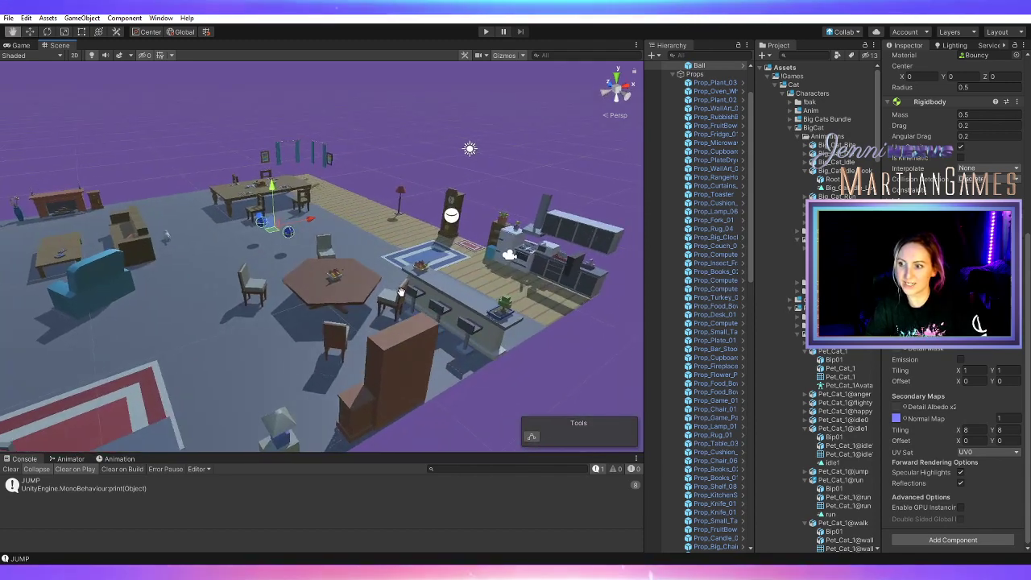
{"action": "middle_click_drag", "start_coordinate": [410, 298], "coordinate": [326, 313]}
{"action": "middle_click_drag", "start_coordinate": [243, 283], "coordinate": [544, 305]}
{"action": "left_click_drag", "start_coordinate": [543, 305], "coordinate": [302, 274], "text": "alt"}
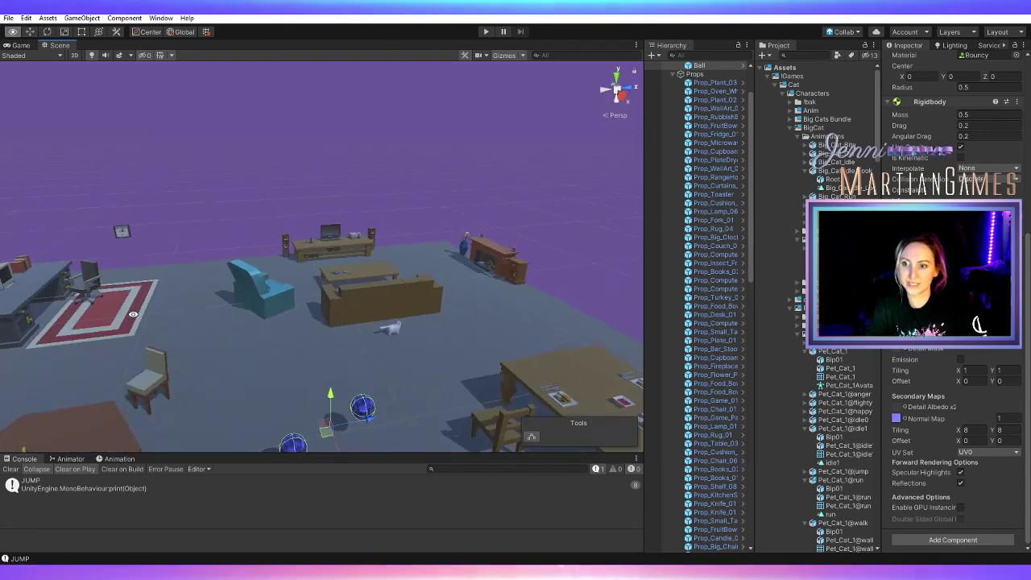
{"action": "left_click_drag", "start_coordinate": [563, 221], "coordinate": [350, 236], "text": "alt"}
{"action": "middle_click_drag", "start_coordinate": [350, 236], "coordinate": [431, 284]}
{"action": "left_click_drag", "start_coordinate": [431, 285], "coordinate": [441, 331], "text": "alt"}
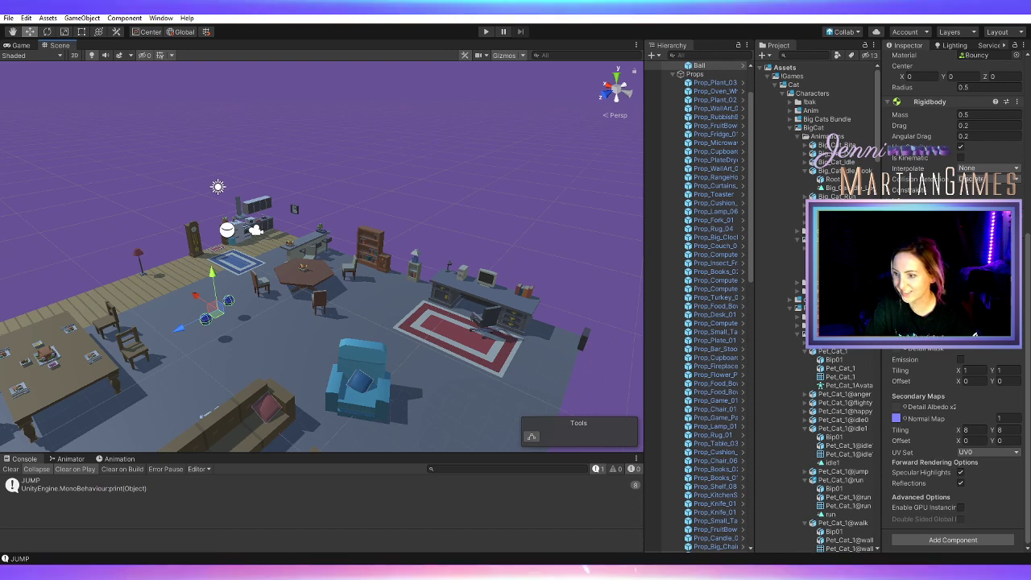
Clear the selection of the two balls in the scene
{"action": "mouse_move", "coordinate": [745, 573]}
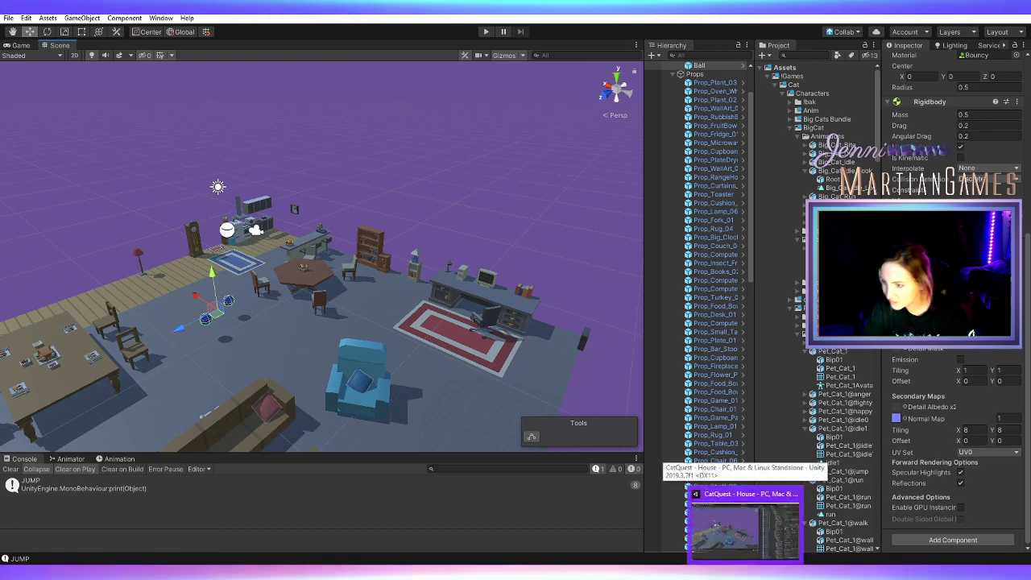
{"action": "right_click", "coordinate": [745, 573]}
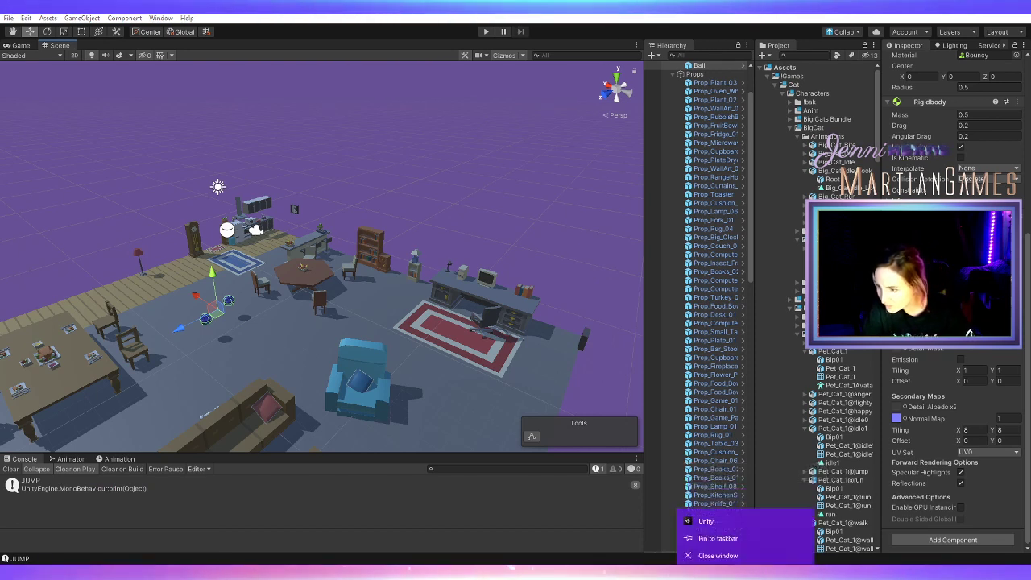
{"action": "left_click", "coordinate": [454, 405]}
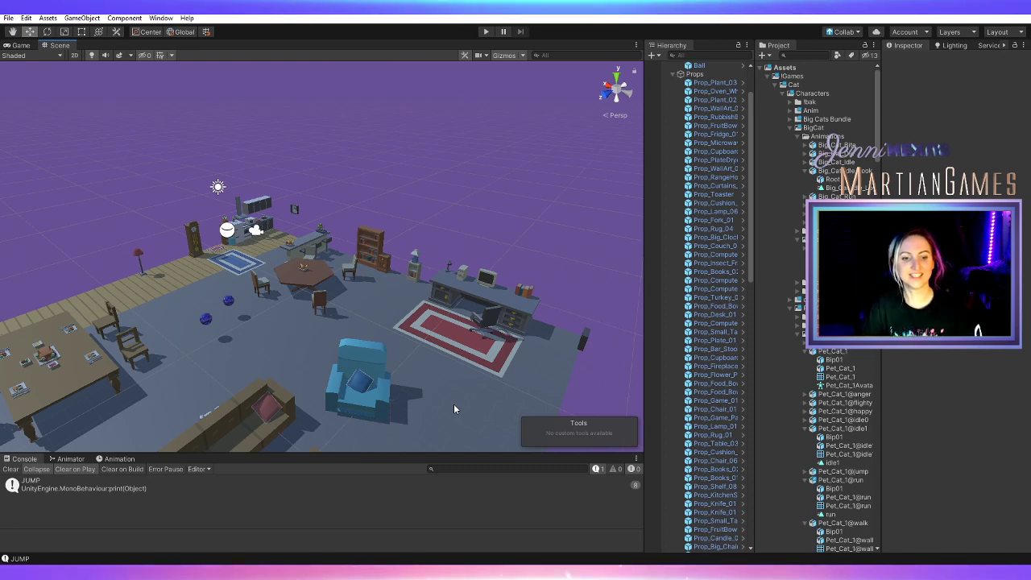